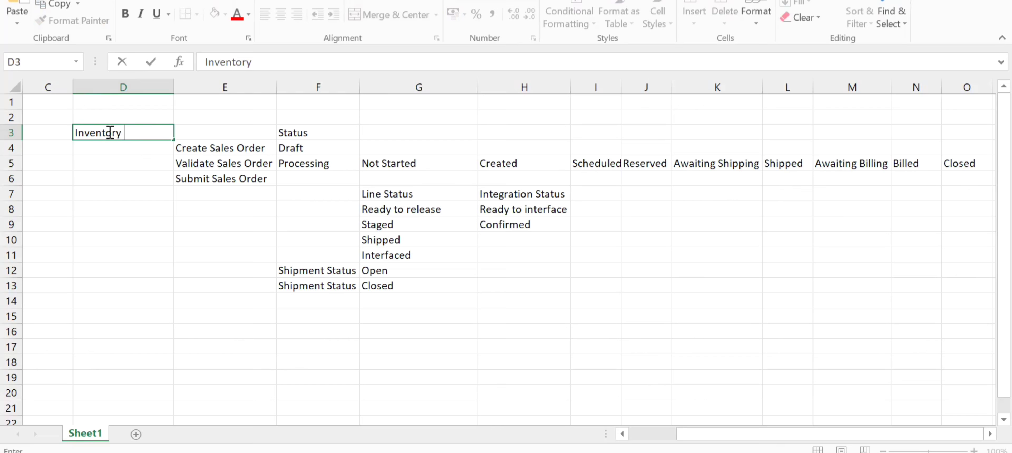
# - Complete D3 as "Inventory deduction", enter "AR invoice" in D4, and fit column D's width to its contents
pyautogui.write('dedu')
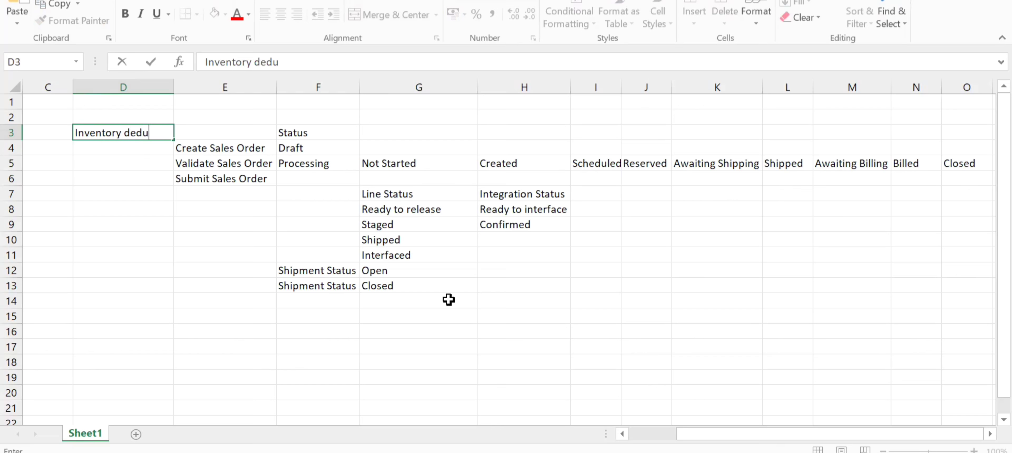
pyautogui.write('ction')
pyautogui.press('Return')
pyautogui.write('AR invoice')
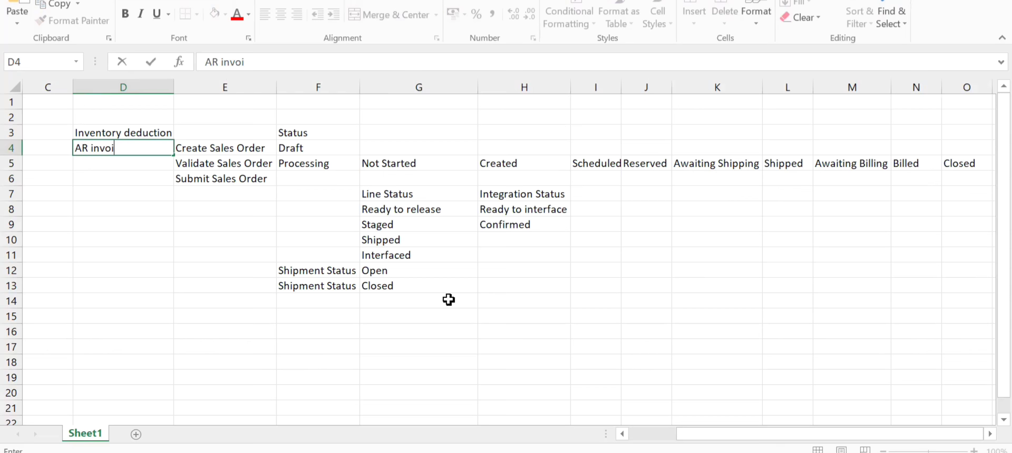
pyautogui.doubleClick(176, 92)
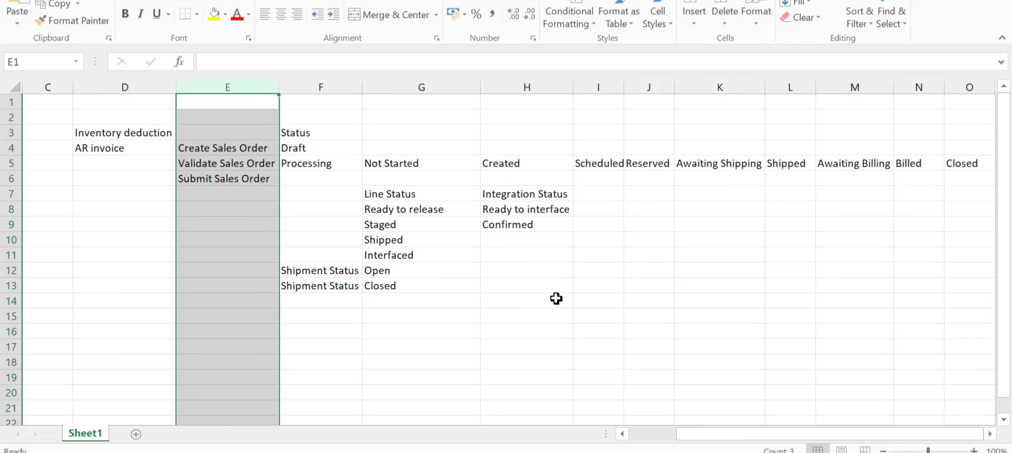
pyautogui.click(173, 246)
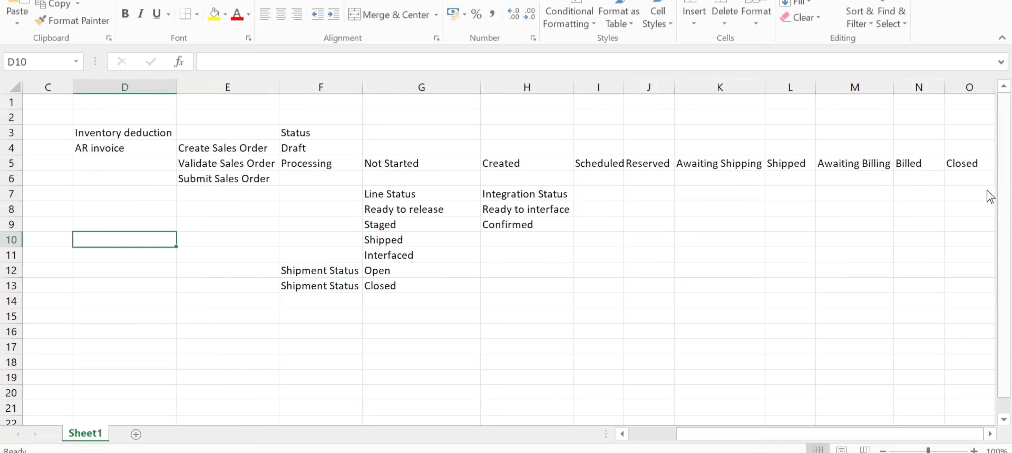
# - Switch to the Customer note in Notepad and copy the customer name Business World
pyautogui.hotkey('alt', 'Tab')
pyautogui.press('Tab')
pyautogui.press('Tab')
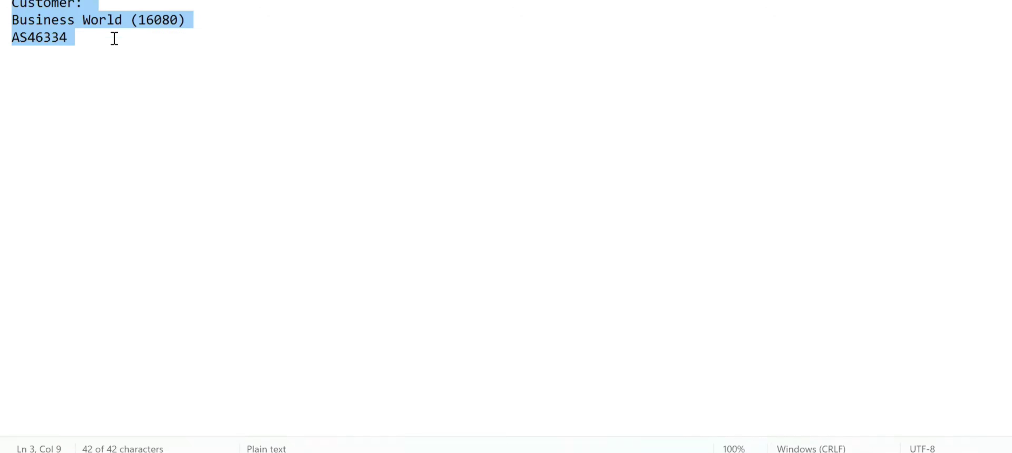
pyautogui.click(118, 31)
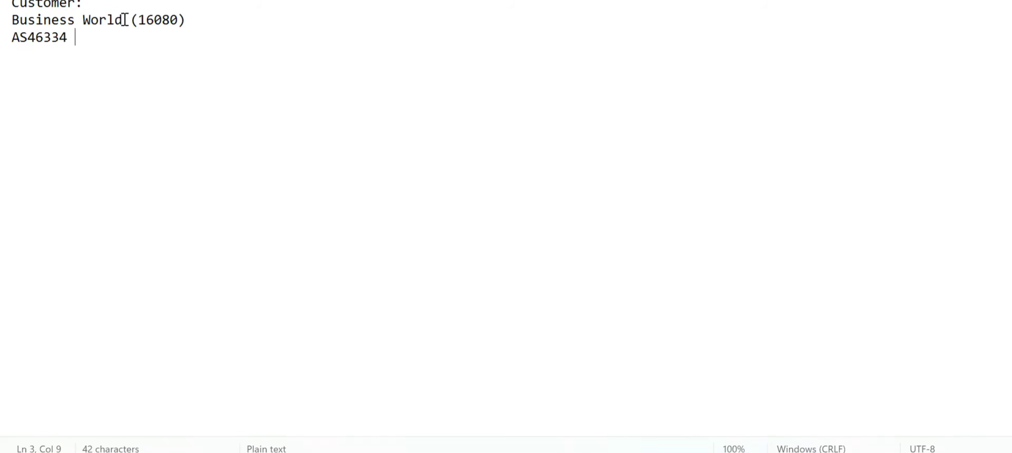
pyautogui.moveTo(123, 19); pyautogui.dragTo(13, 20)
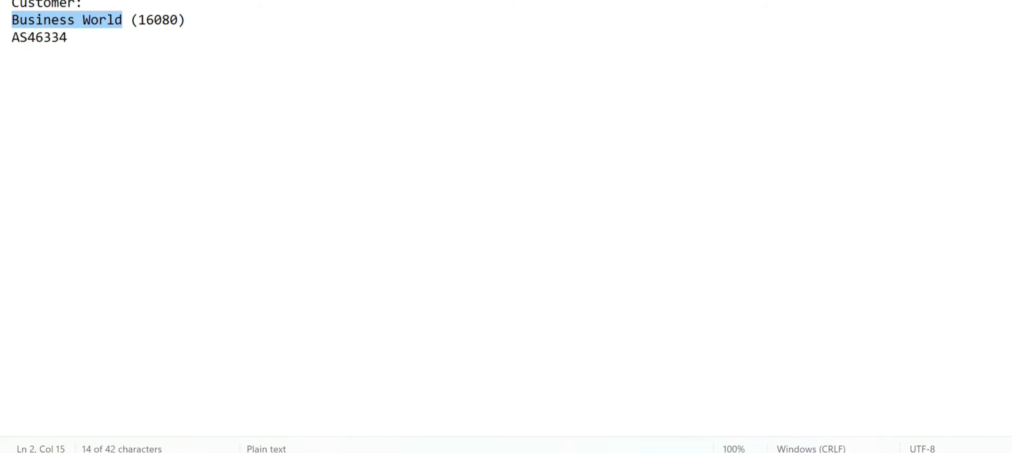
# - Switch to Oracle Order Management in Chrome and start creating a new sales order
pyautogui.hotkey('alt', 'Tab')
pyautogui.press('Tab')
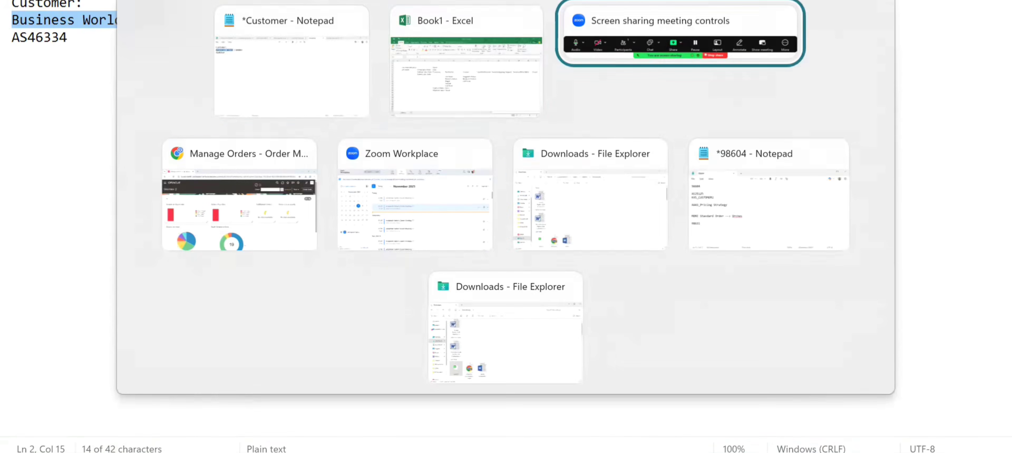
pyautogui.press('Tab')
pyautogui.press('Tab')
pyautogui.hotkey('alt', 'Tab')
pyautogui.hotkey('alt', 'Tab')
pyautogui.press('Tab')
pyautogui.press('Tab')
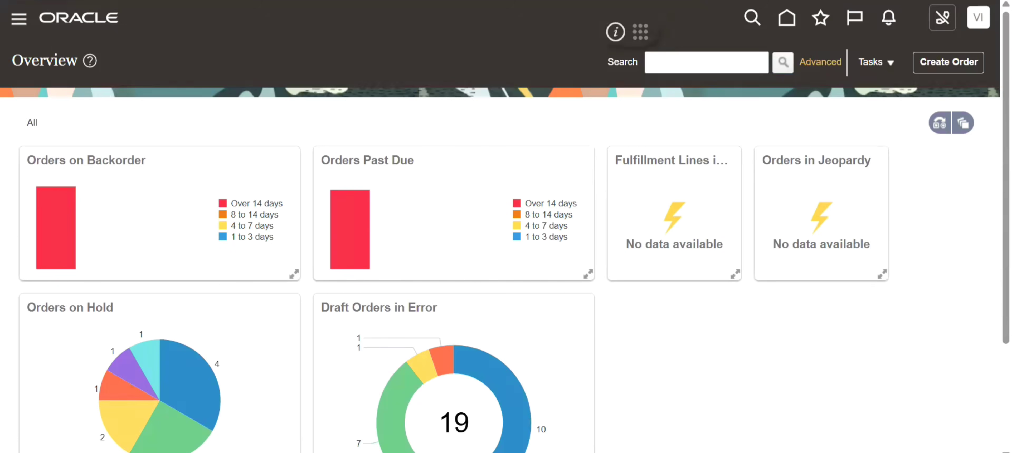
pyautogui.click(880, 66)
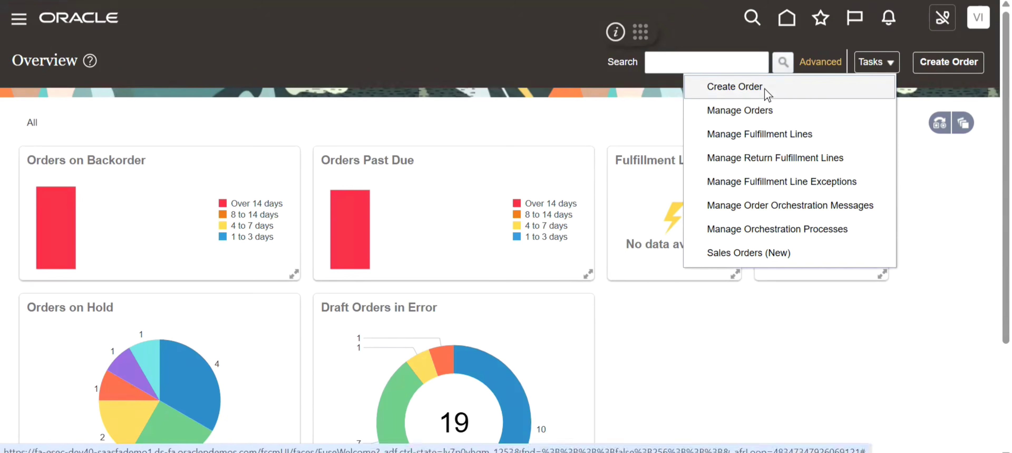
pyautogui.click(751, 89)
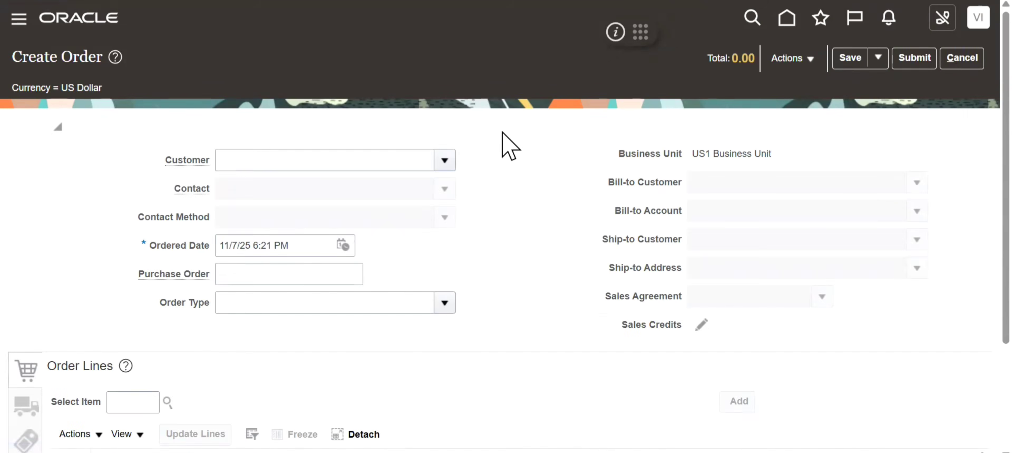
# - Set the order's customer to Business World, accepting the matching record from the customer search
pyautogui.click(321, 161)
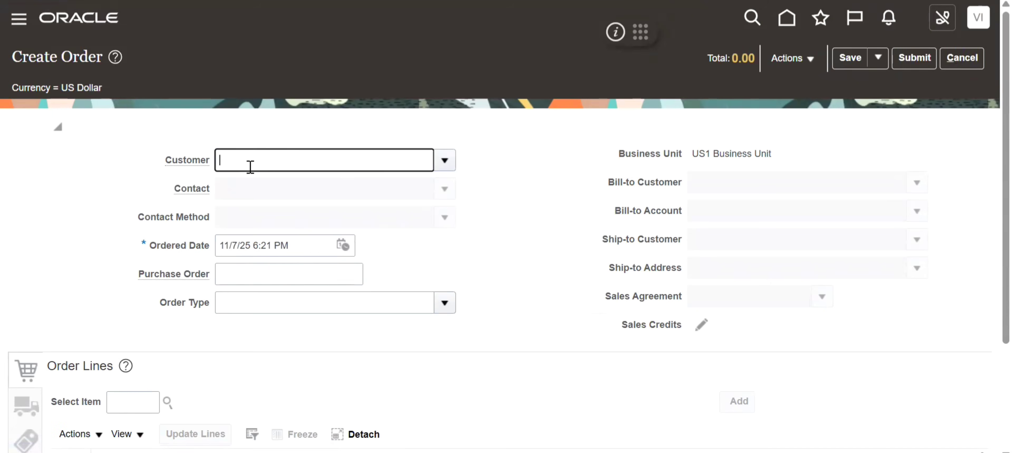
pyautogui.write('Business World')
pyautogui.press('Tab')
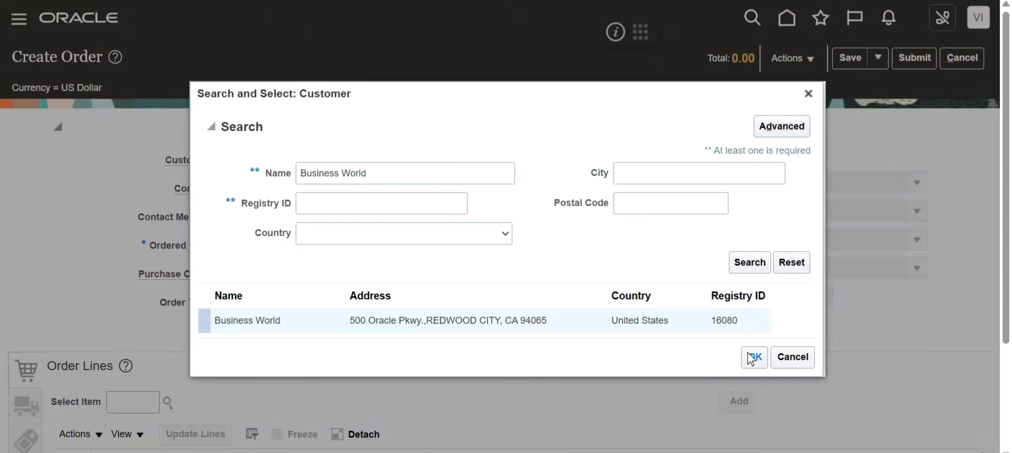
pyautogui.click(751, 359)
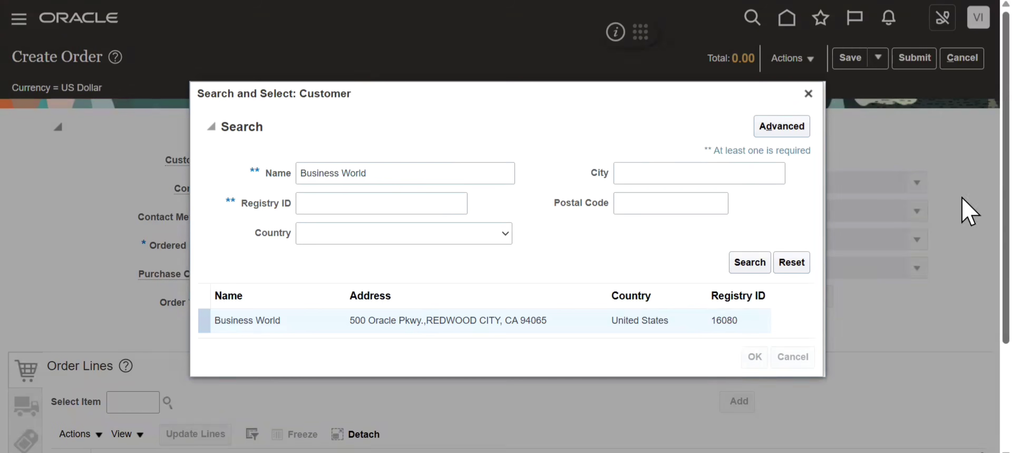
pyautogui.scroll(-3, 970, 207)
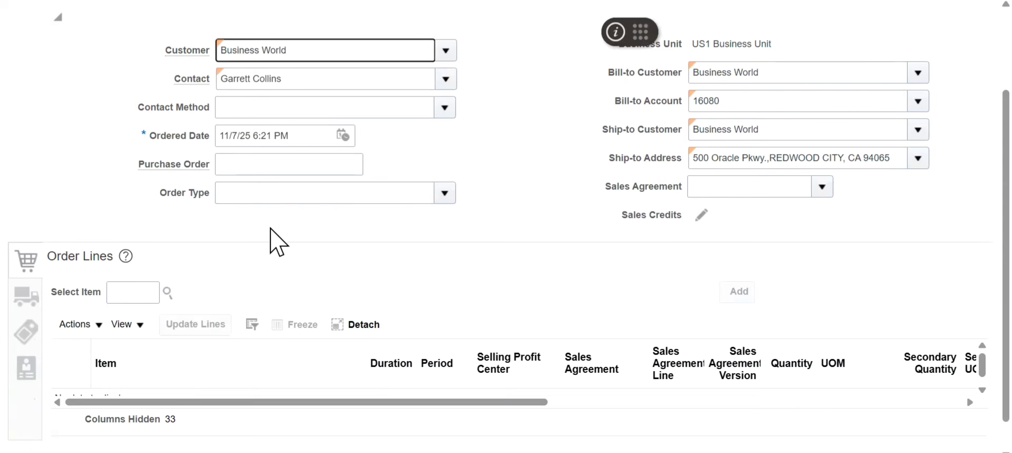
pyautogui.moveTo(210, 194); pyautogui.dragTo(157, 193)
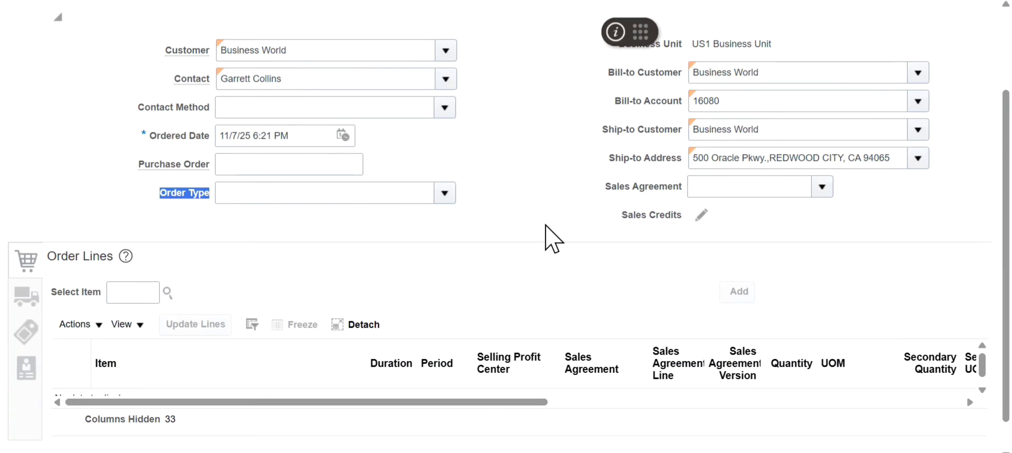
# - Switch to the Customer note in Notepad and copy the item code AS46334
pyautogui.hotkey('alt', 'Tab')
pyautogui.hotkey('alt', 'Tab')
pyautogui.hotkey('alt', 'Tab')
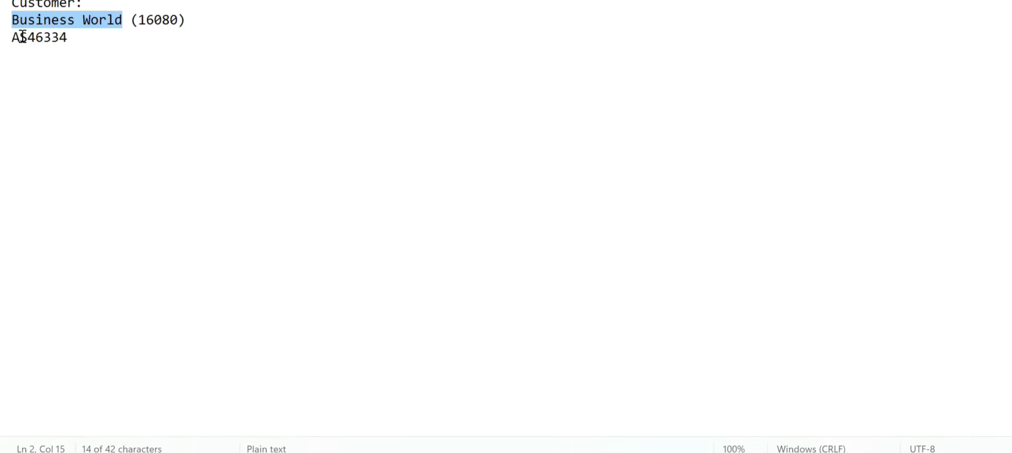
pyautogui.doubleClick(42, 37)
pyautogui.hotkey('ctrl', 'c')
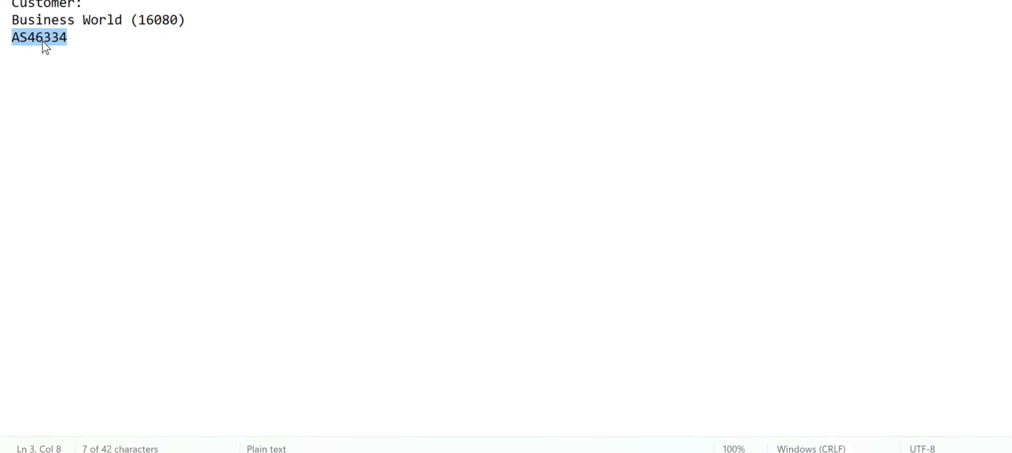
# - Switch back to the Oracle order and add item AS46334, Vario 5000 Tablet, with quantity 1 to the order lines
pyautogui.hotkey('alt', 'Tab')
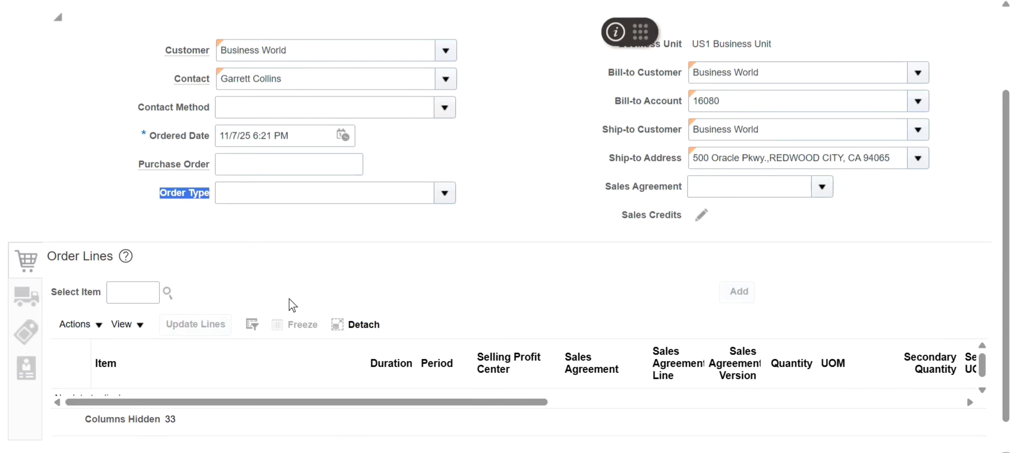
pyautogui.click(131, 293)
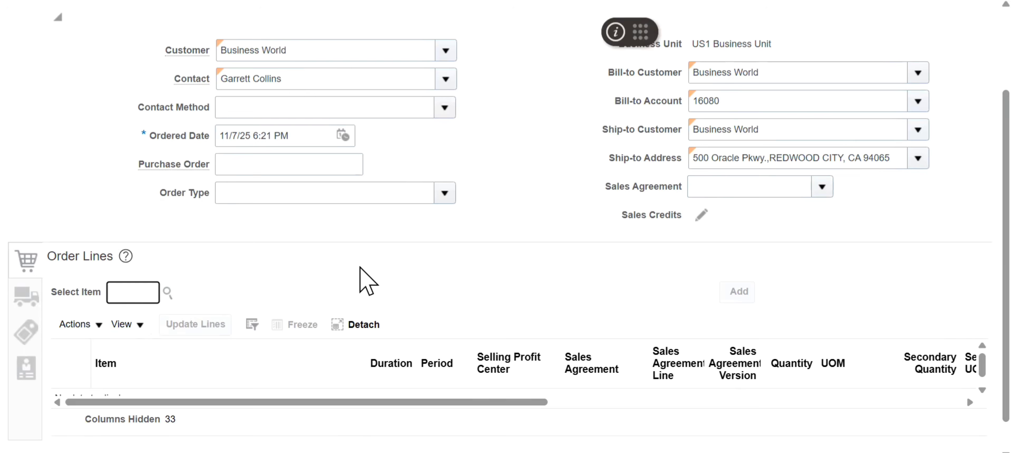
pyautogui.hotkey('ctrl', 'v')
pyautogui.press('Tab')
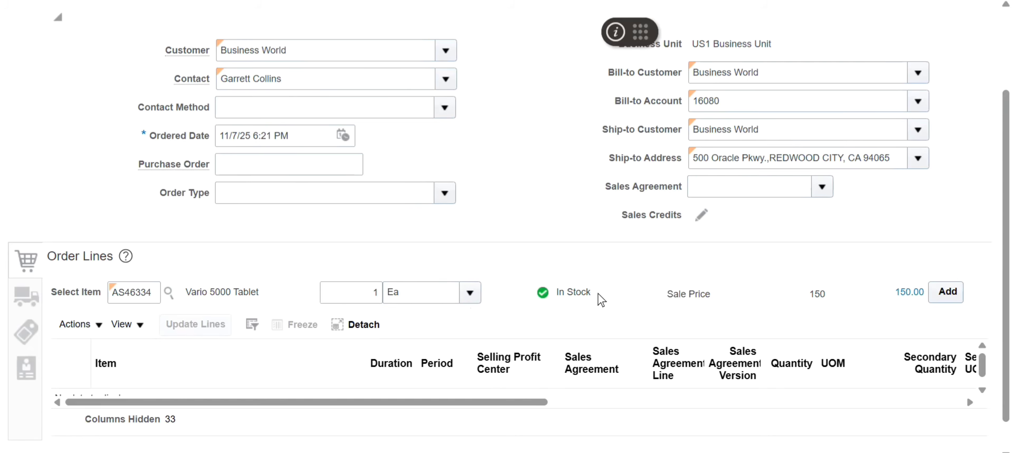
pyautogui.moveTo(598, 294); pyautogui.dragTo(531, 294)
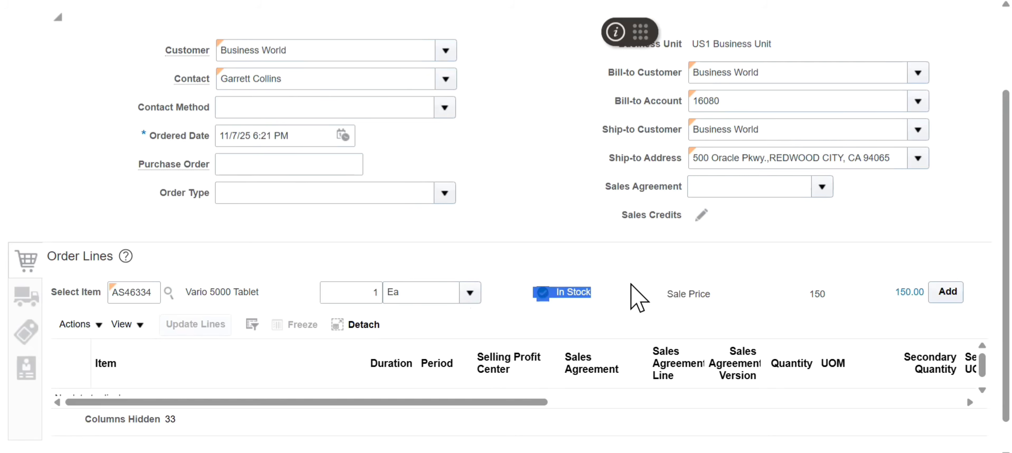
pyautogui.click(917, 244)
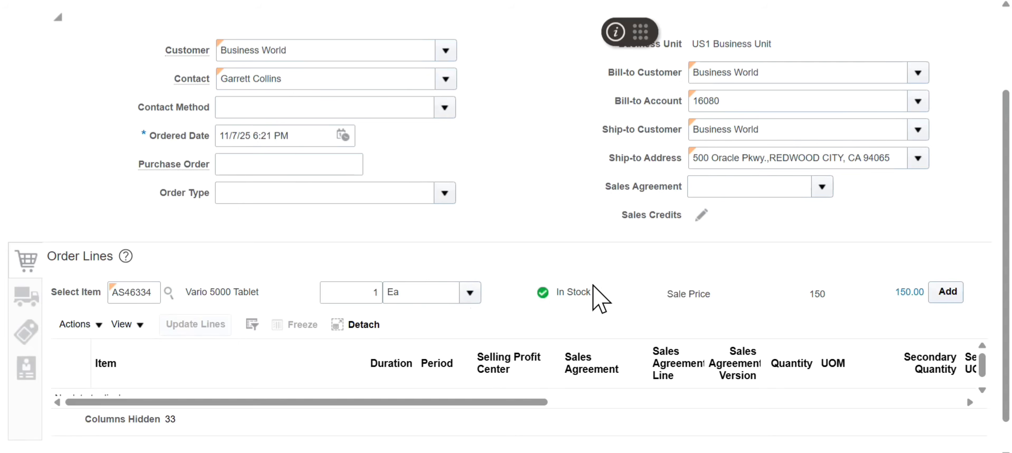
pyautogui.click(953, 295)
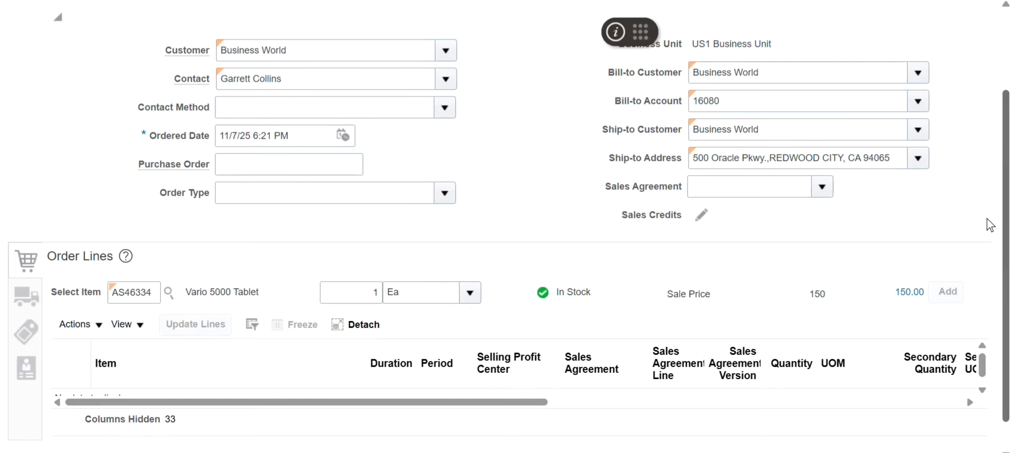
# - Set the shipping method in the order's general shipment details to DHL Air Next day air
pyautogui.scroll(-1, 987, 220)
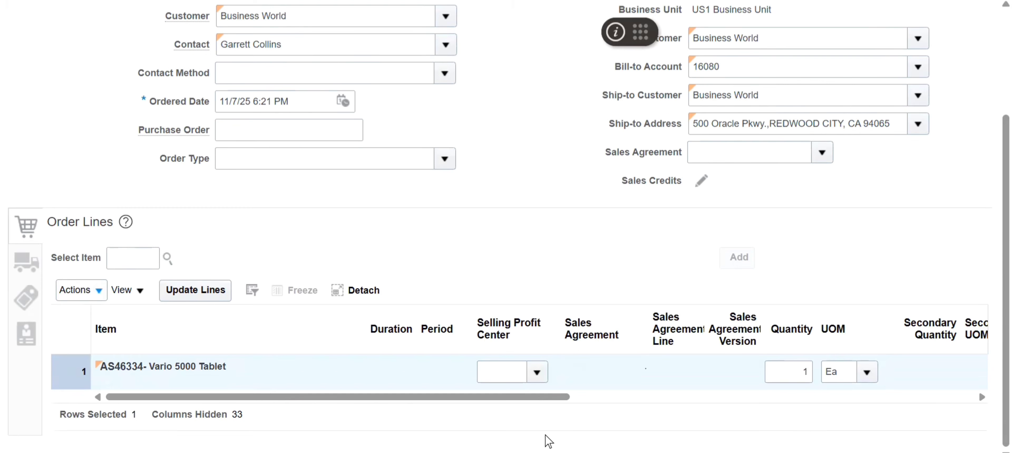
pyautogui.click(24, 267)
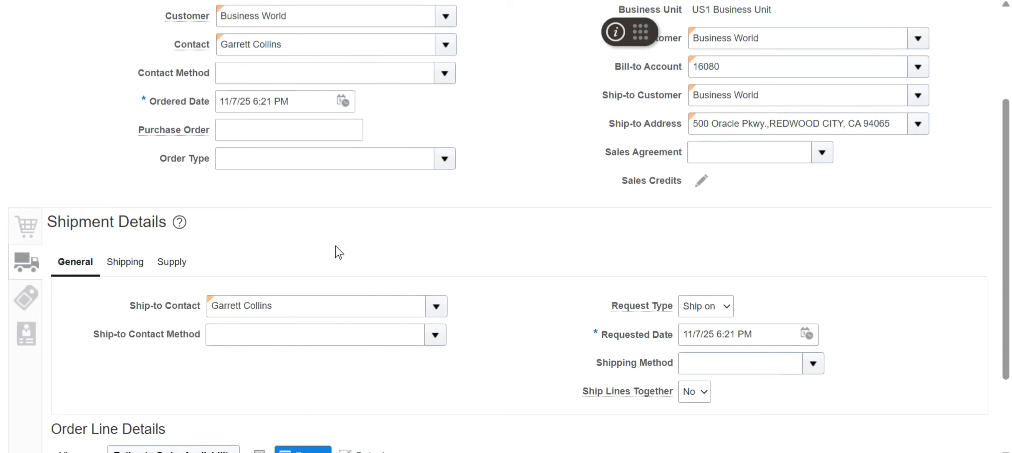
pyautogui.click(814, 363)
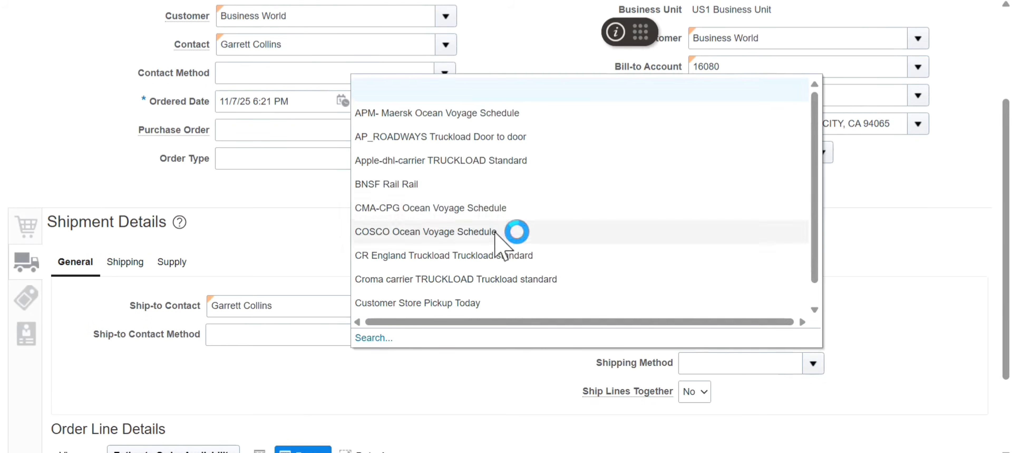
pyautogui.click(696, 359)
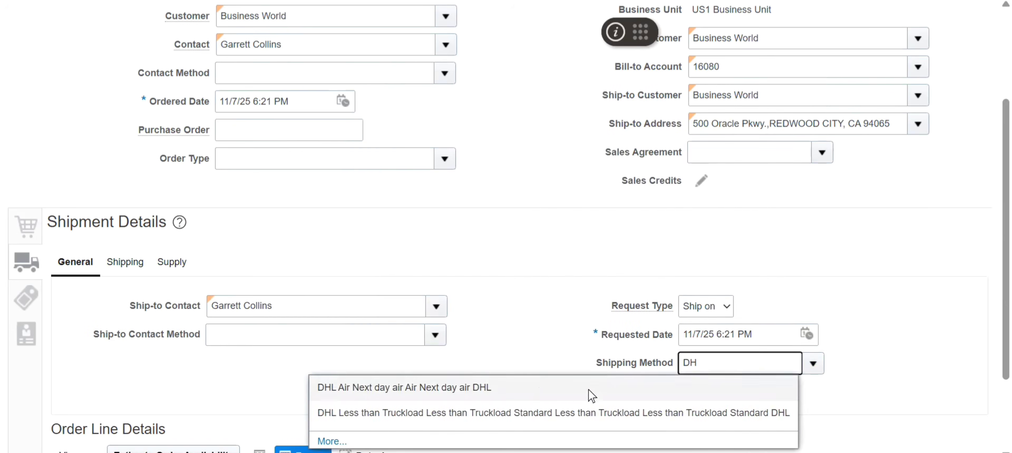
pyautogui.click(542, 389)
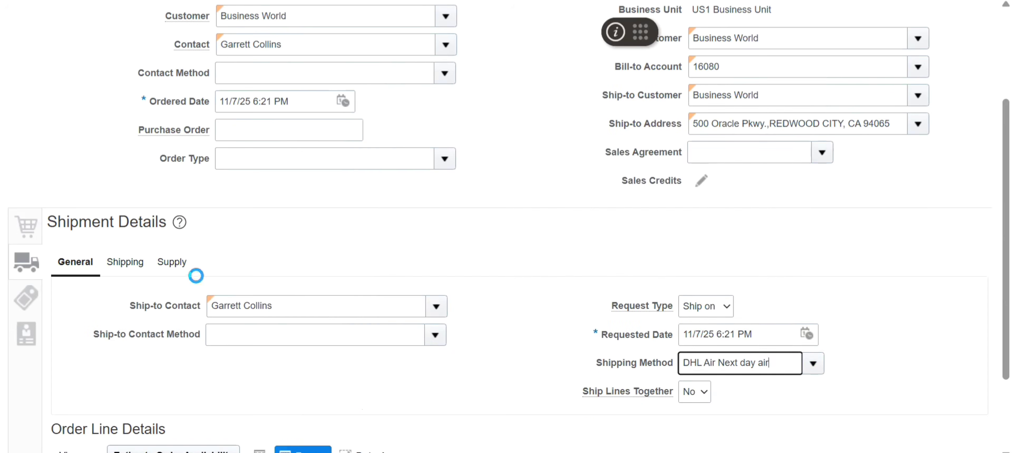
# - Set FOB to Shipping Point and the freight terms to Prepaid freight in the order's shipping details
pyautogui.click(122, 266)
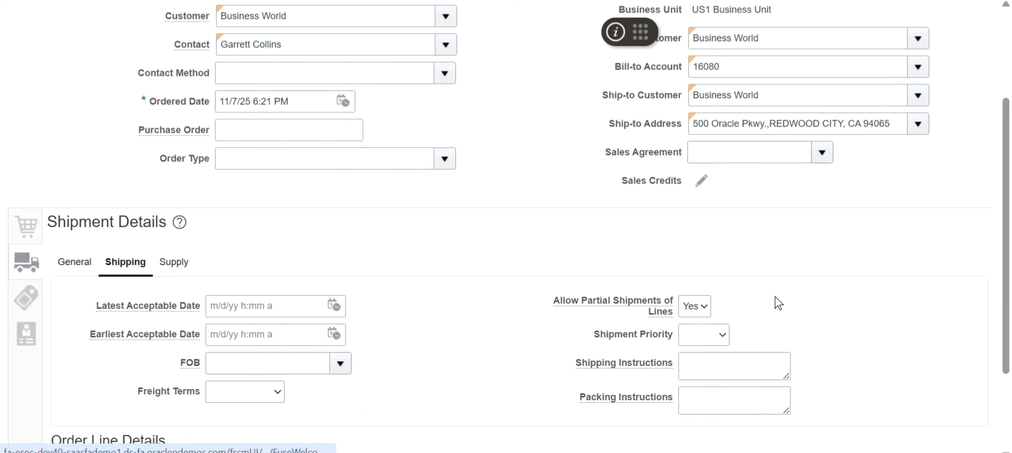
pyautogui.click(340, 364)
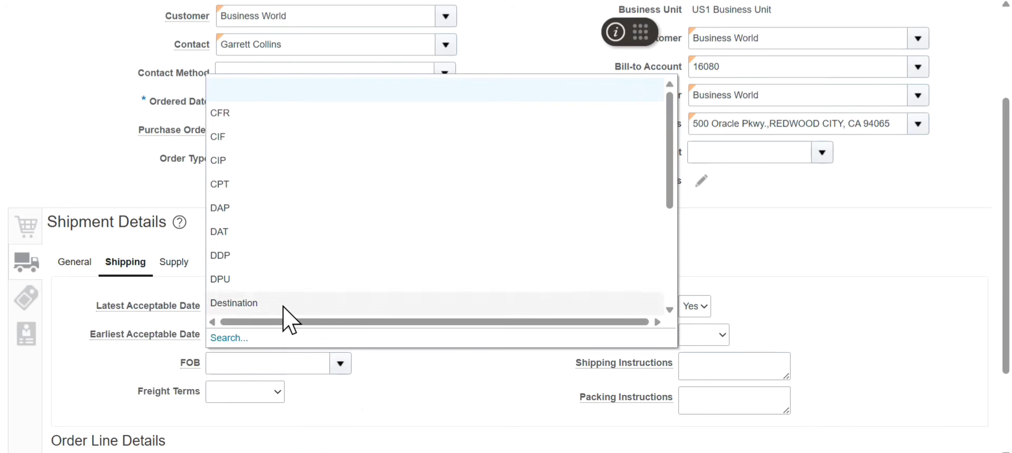
pyautogui.click(670, 234)
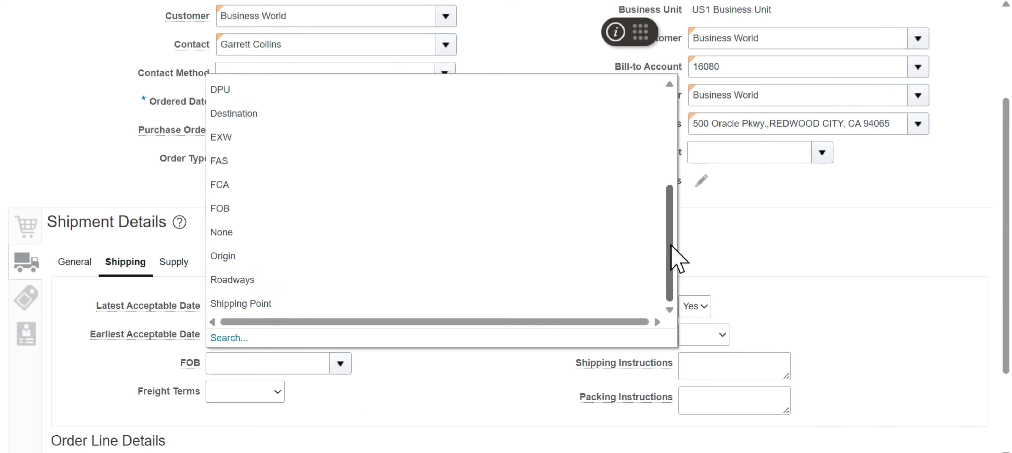
pyautogui.click(285, 305)
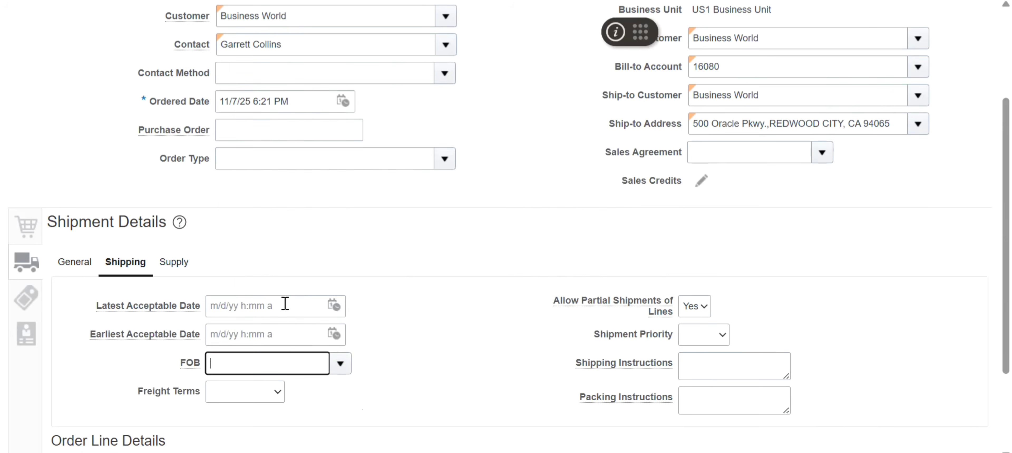
pyautogui.click(275, 393)
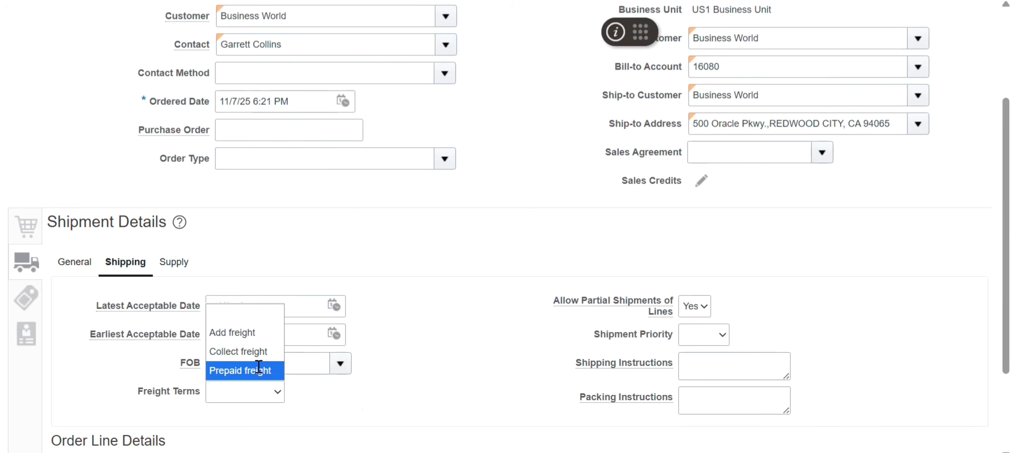
pyautogui.click(256, 369)
pyautogui.click(723, 358)
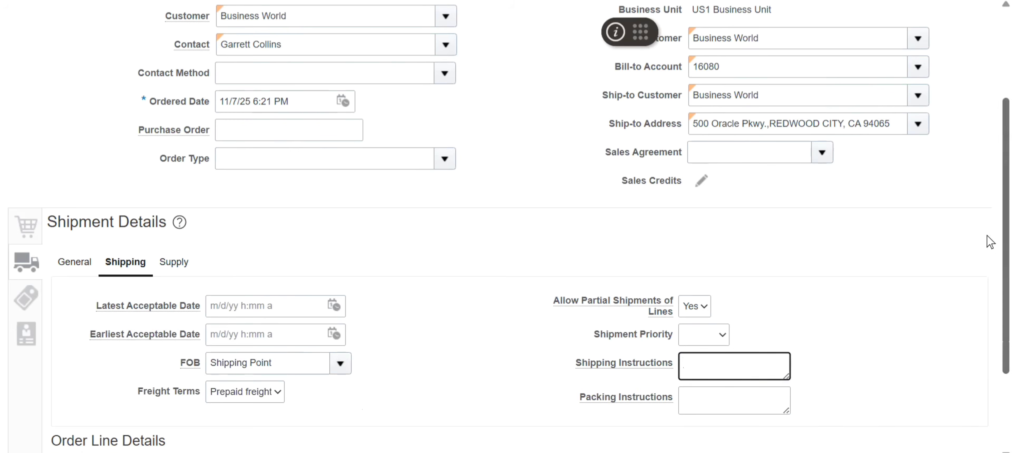
# - Enter "Safe shipment" as the shipping instructions in the order's shipment details
pyautogui.scroll(-3, 987, 271)
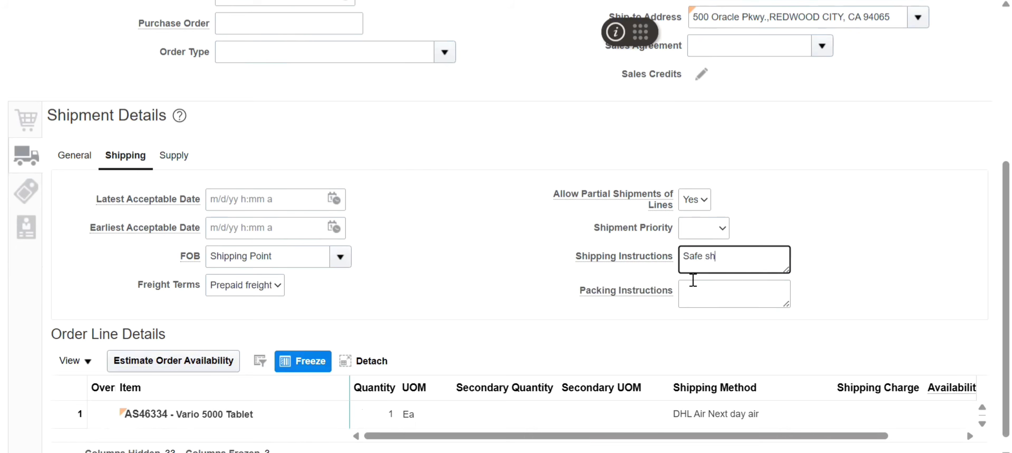
pyautogui.write('Safe shipment')
pyautogui.scroll(-1, 986, 236)
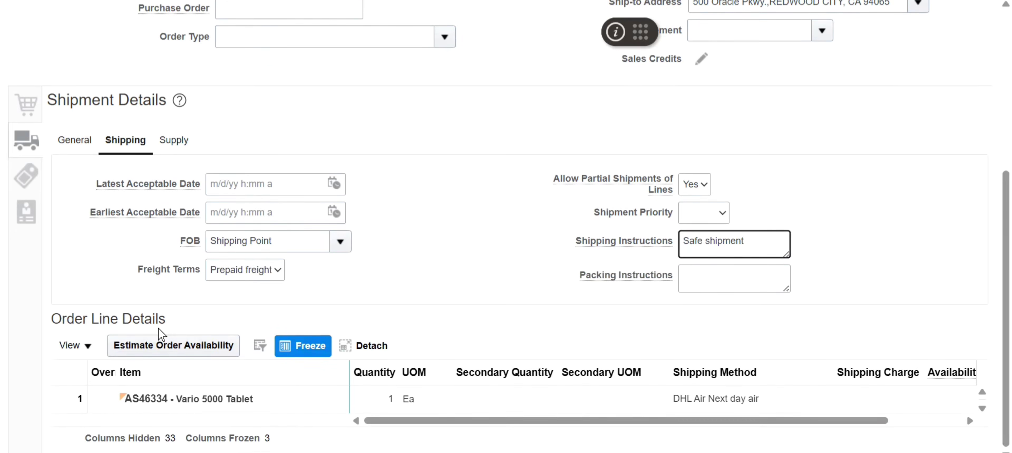
# - Show all columns in the Order Line Details table of the shipment details
pyautogui.click(86, 346)
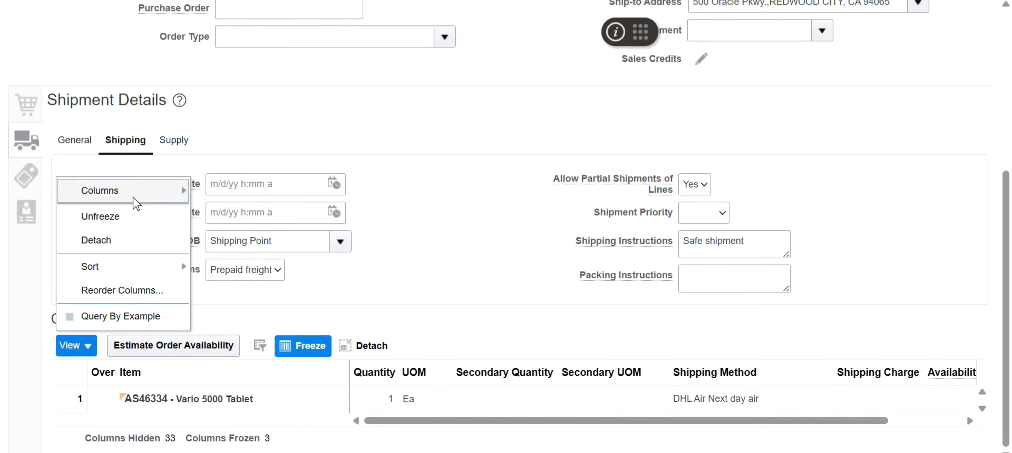
pyautogui.moveTo(137, 201)
pyautogui.click(235, 208)
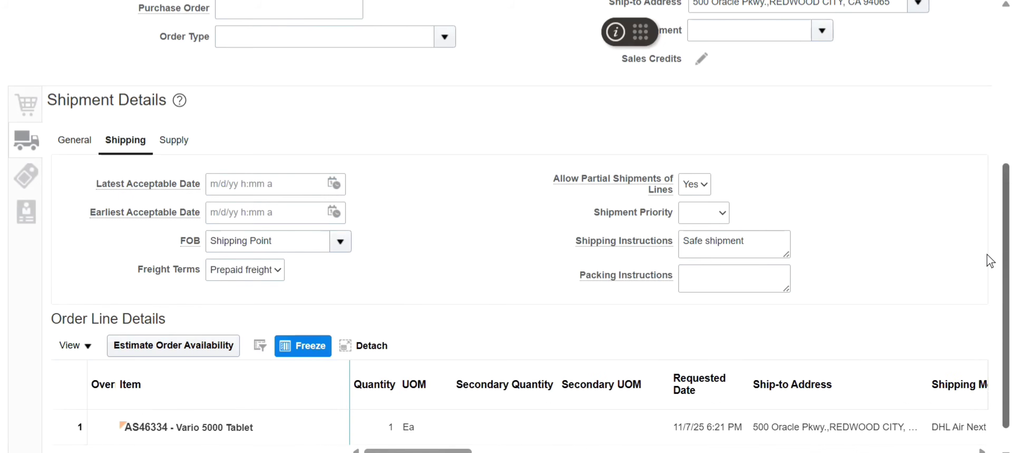
pyautogui.scroll(-1, 987, 219)
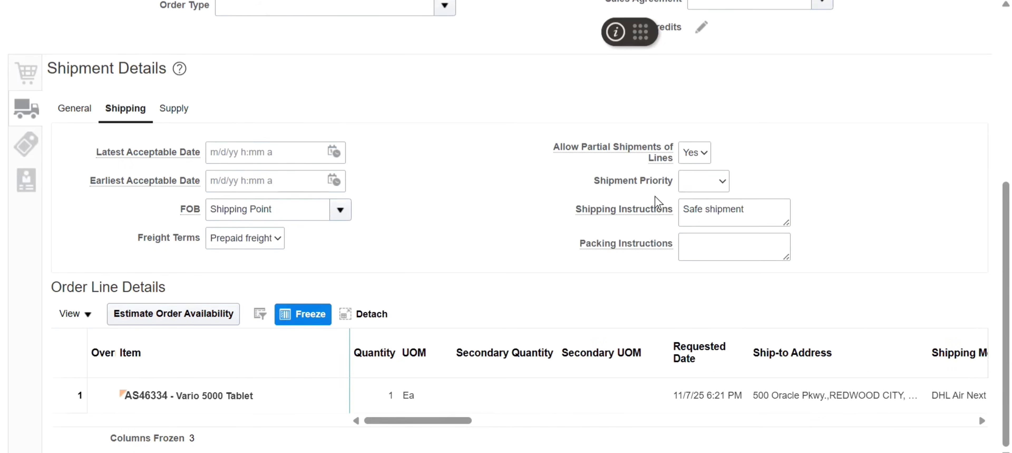
# - Examine the shipment priority options and the remaining columns of the Vario 5000 Tablet order line
pyautogui.click(720, 183)
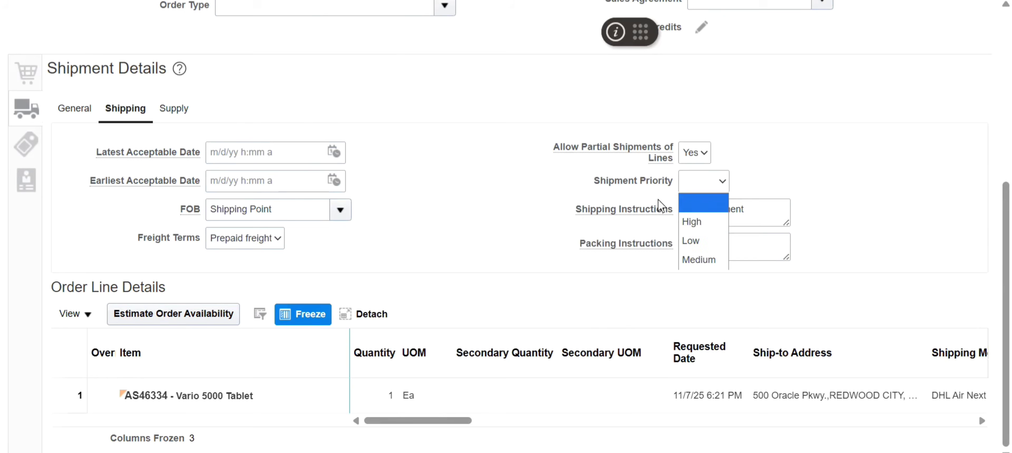
pyautogui.click(845, 232)
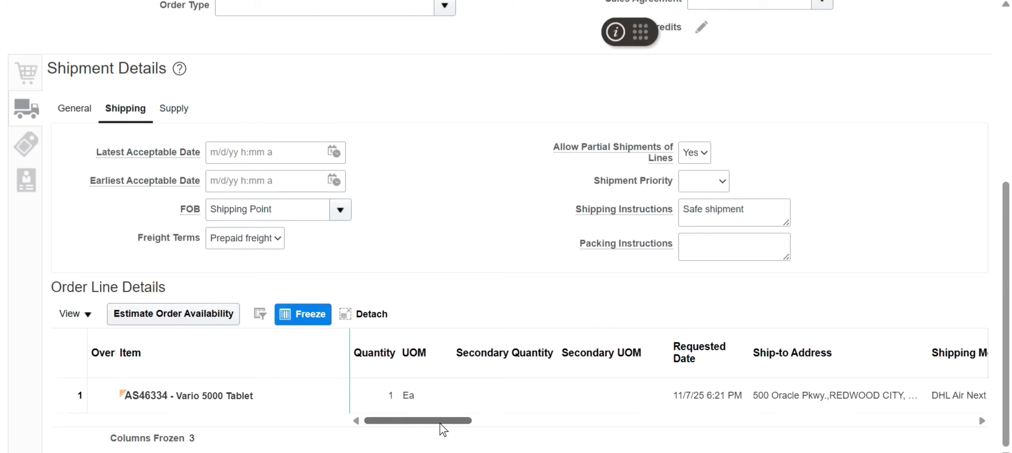
pyautogui.moveTo(436, 421); pyautogui.dragTo(879, 410)
pyautogui.moveTo(917, 417); pyautogui.dragTo(945, 416)
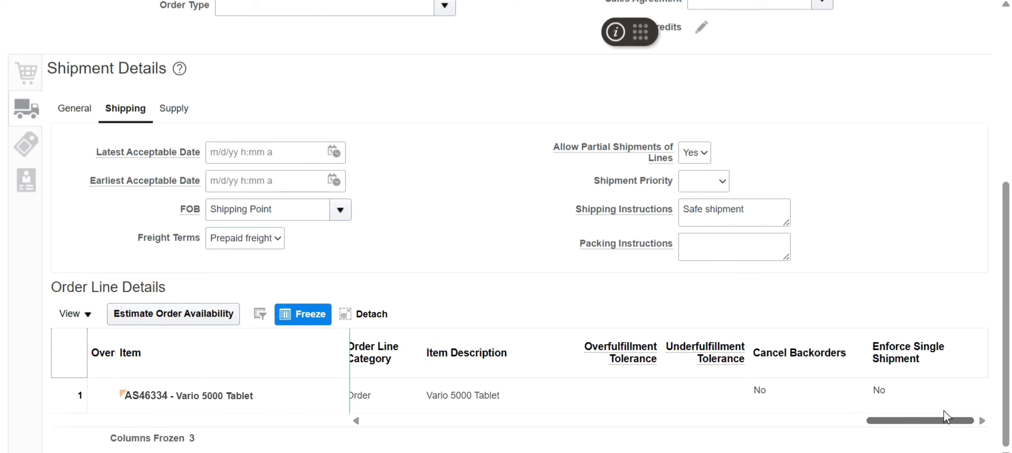
# - Review the order's billing and payment details and order lines, ending on the Supply section of the shipment details
pyautogui.scroll(1, 988, 209)
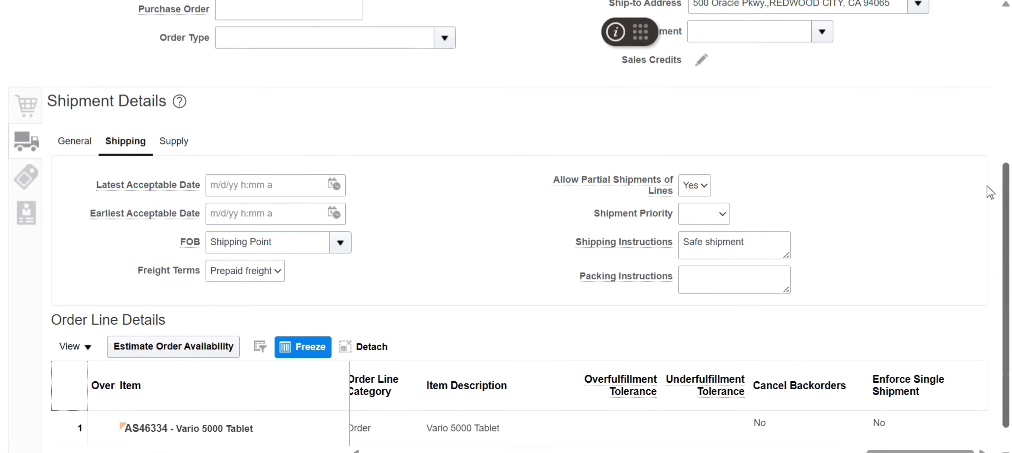
pyautogui.click(27, 184)
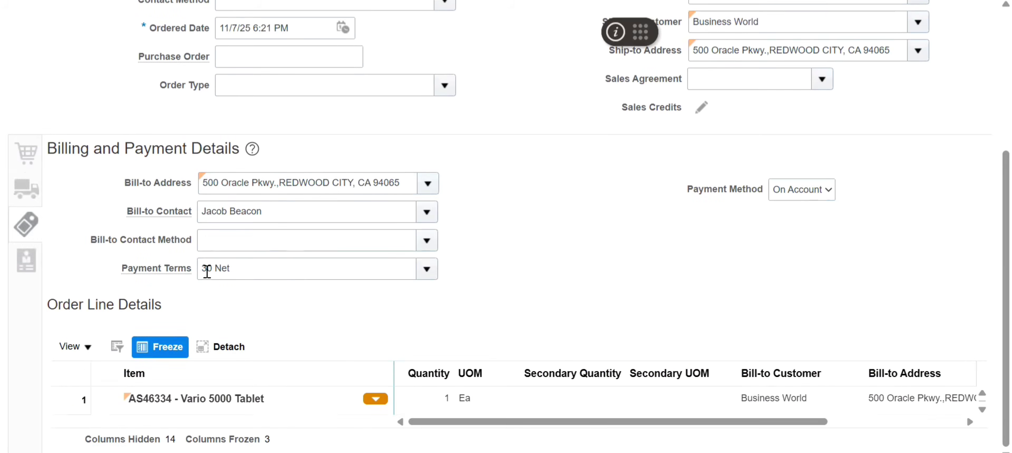
pyautogui.click(27, 156)
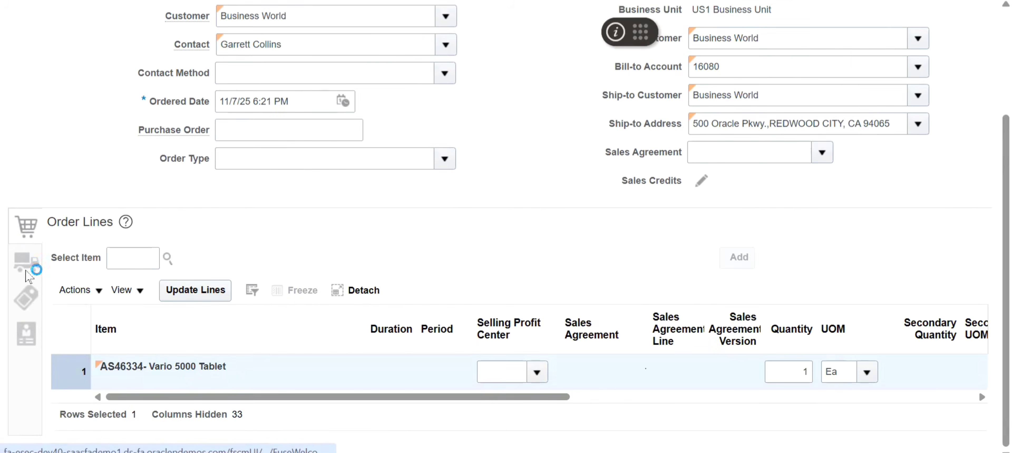
pyautogui.click(27, 263)
pyautogui.click(179, 262)
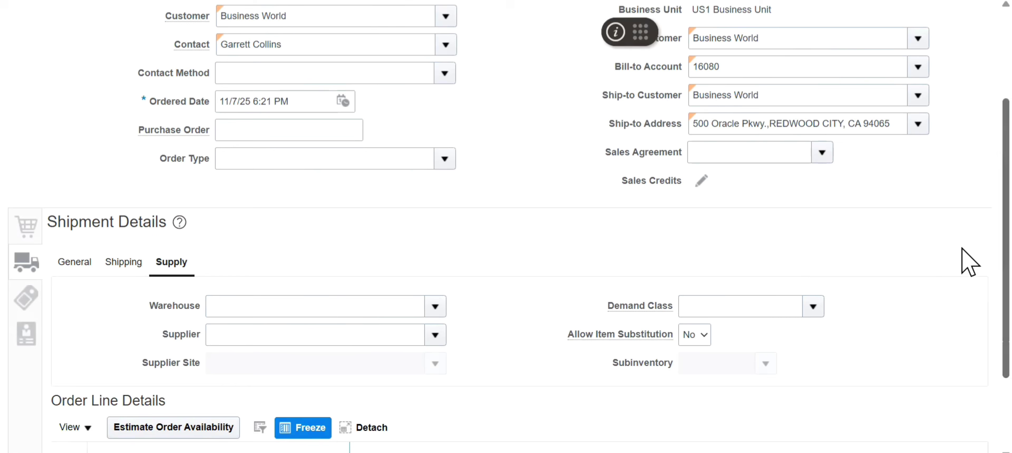
# - Save the sales order without submitting it and check its status in the title
pyautogui.scroll(3, 970, 224)
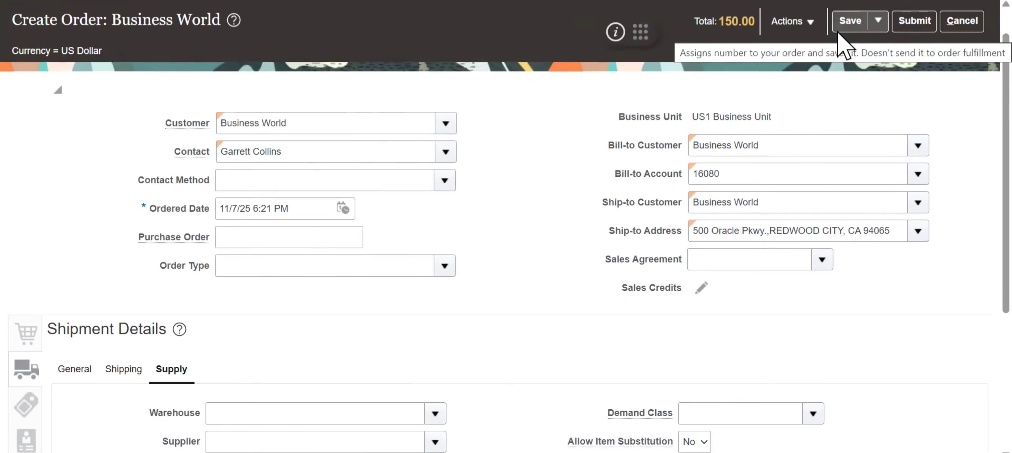
pyautogui.click(844, 26)
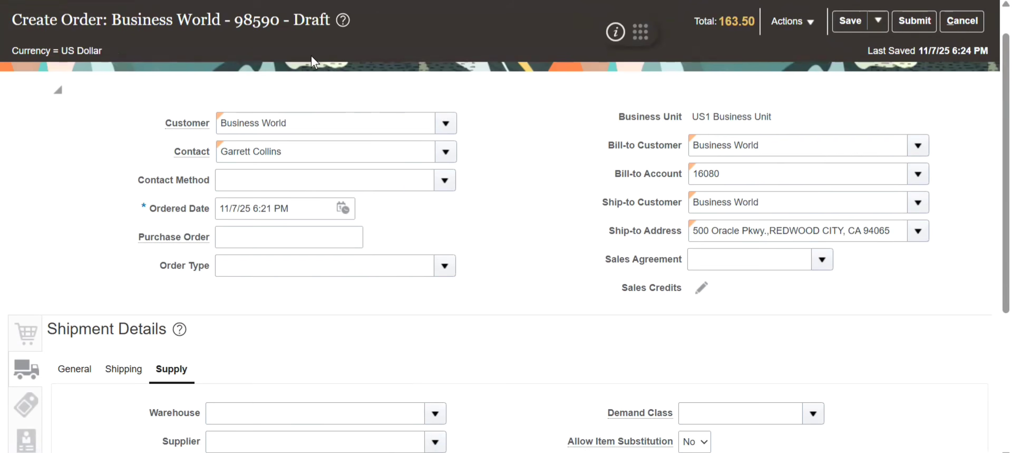
pyautogui.moveTo(330, 21); pyautogui.dragTo(293, 21)
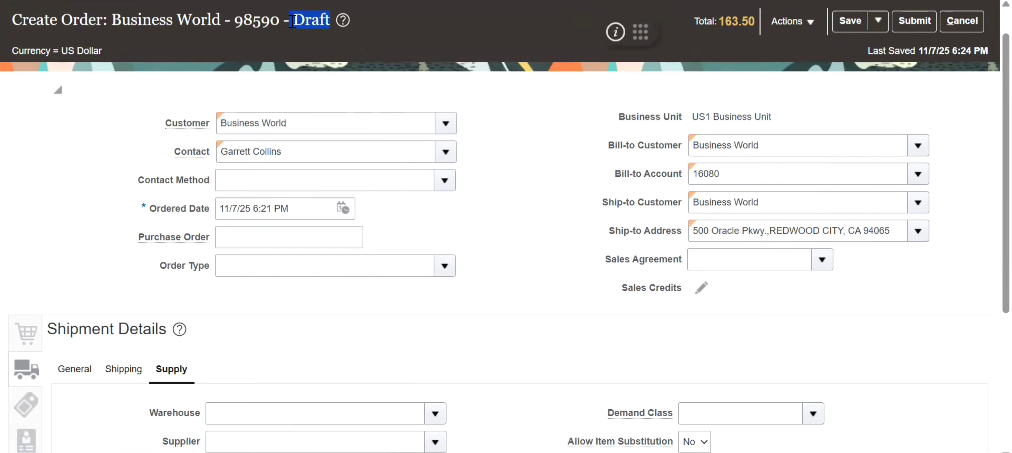
# - Review the order lines of the saved draft order
pyautogui.scroll(-5, 471, 228)
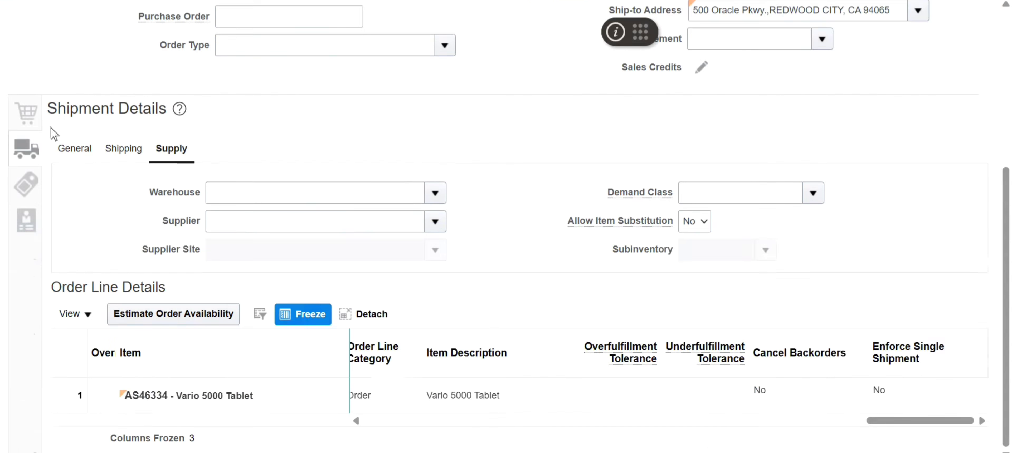
pyautogui.click(25, 114)
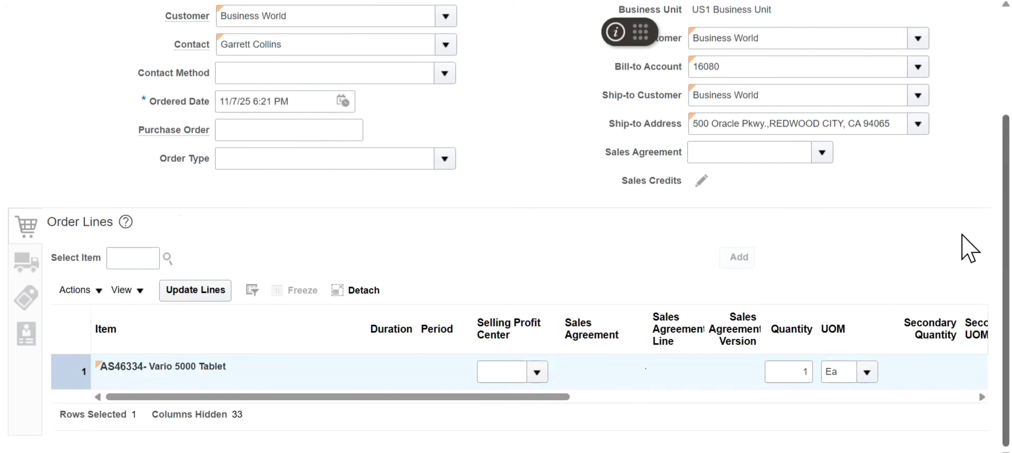
pyautogui.moveTo(530, 388); pyautogui.dragTo(325, 396)
pyautogui.moveTo(987, 121); pyautogui.dragTo(987, 89)
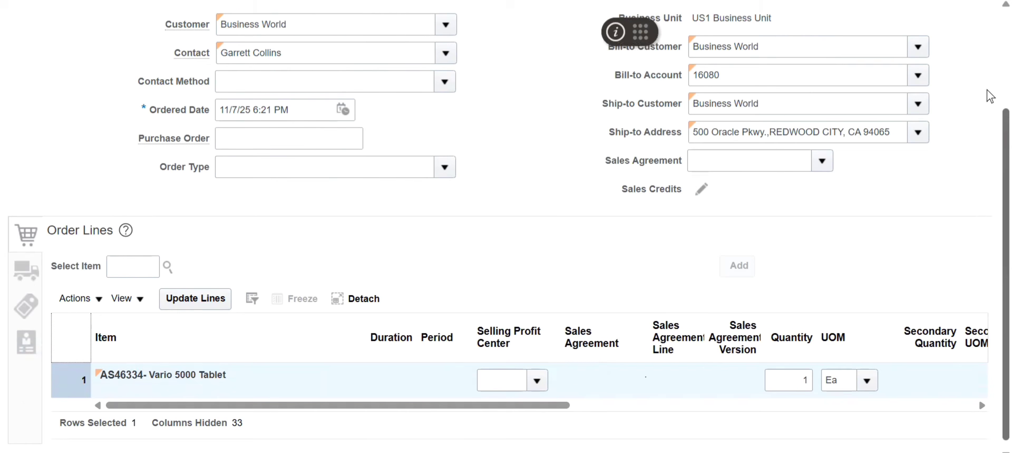
pyautogui.scroll(4, 990, 96)
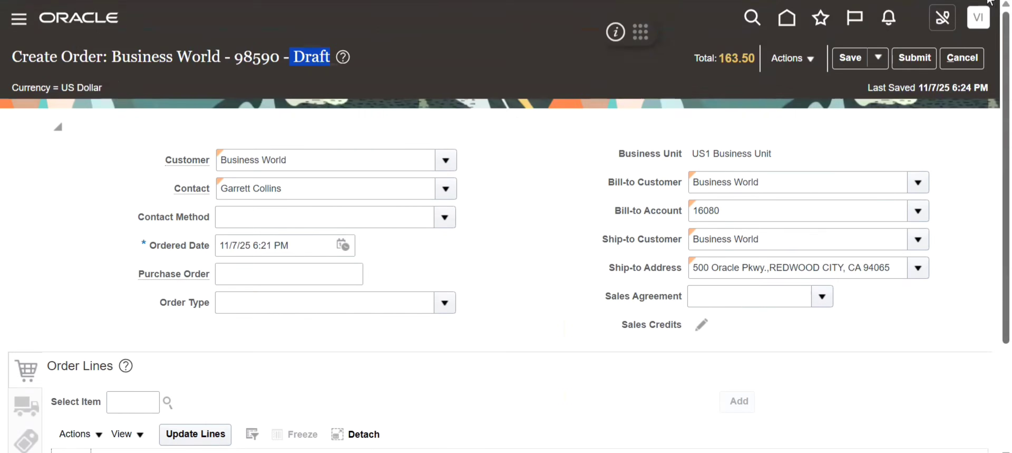
# - Validate the draft order and submit it to fulfillment
pyautogui.click(810, 59)
pyautogui.click(807, 81)
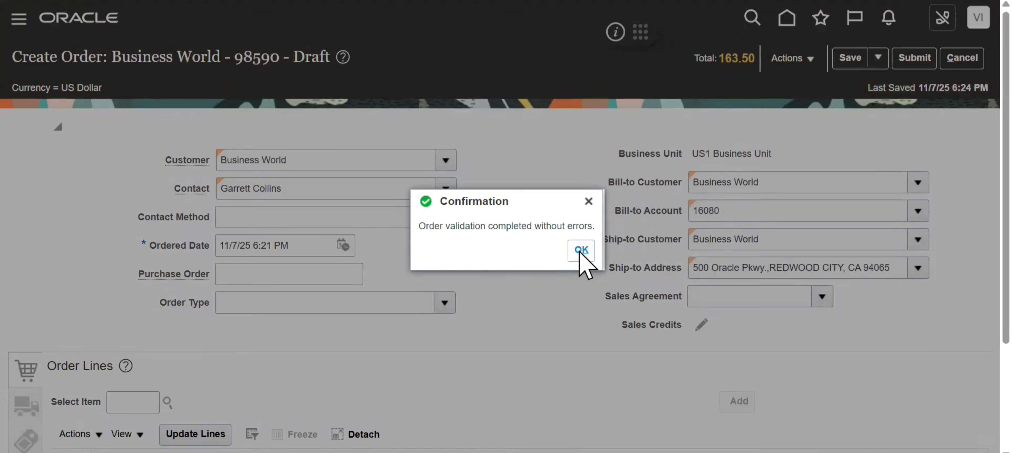
pyautogui.click(581, 250)
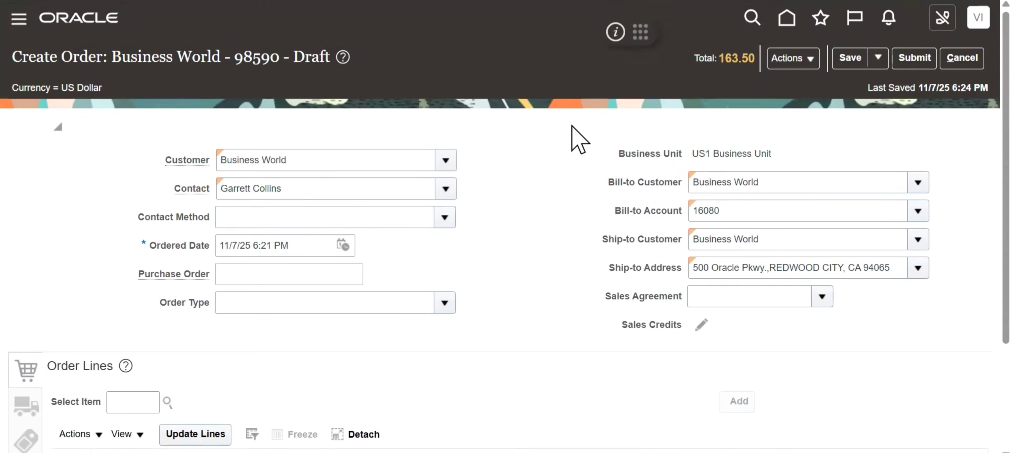
pyautogui.click(915, 65)
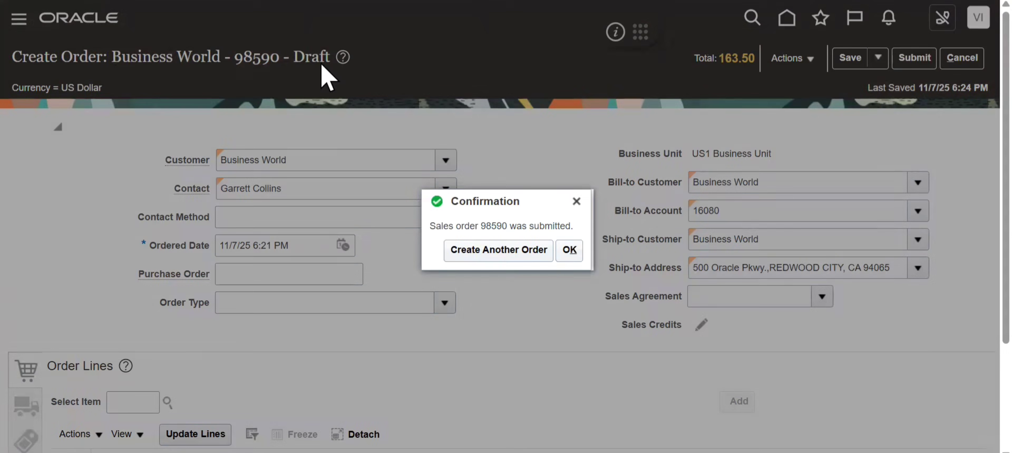
pyautogui.click(569, 250)
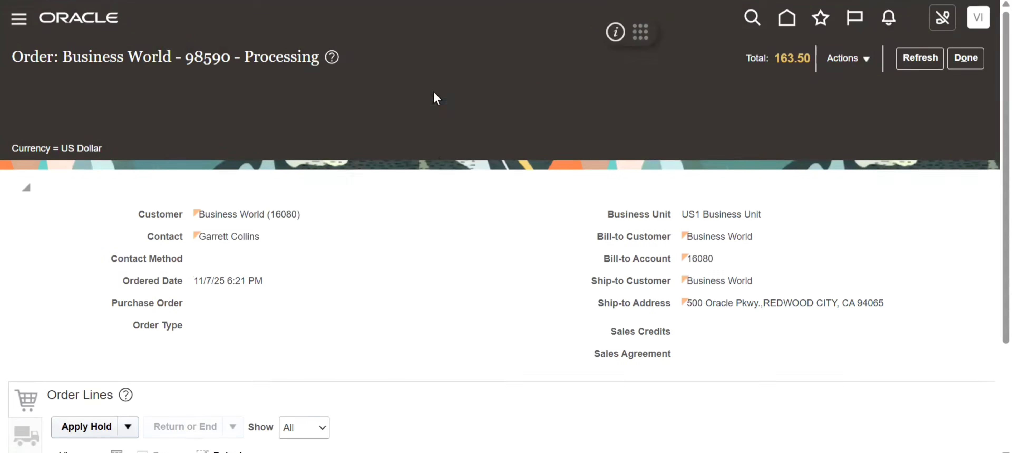
# - Check the Status column of the submitted order's line and refresh the order
pyautogui.scroll(-3, 990, 134)
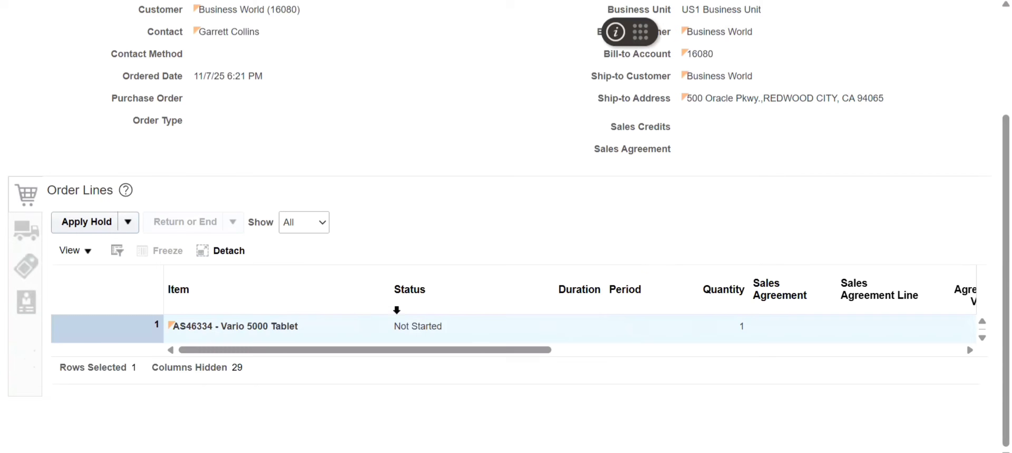
pyautogui.click(408, 285)
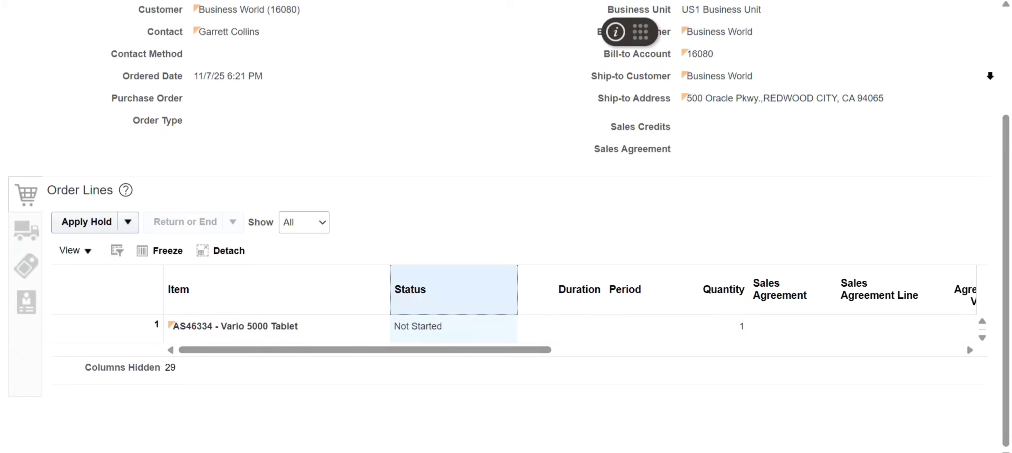
pyautogui.scroll(3, 990, 53)
pyautogui.click(918, 58)
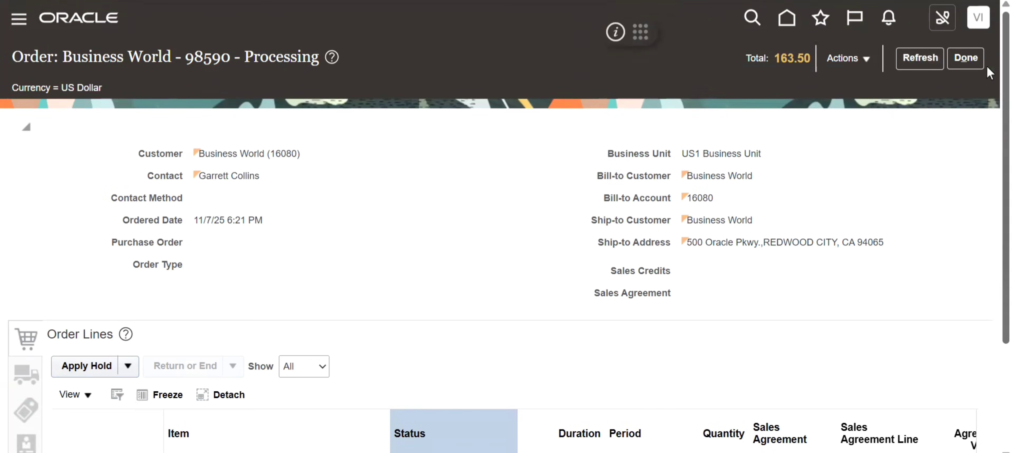
# - Switch the order to the fulfillment view and open the orchestration process of fulfillment line 1-1
pyautogui.click(866, 59)
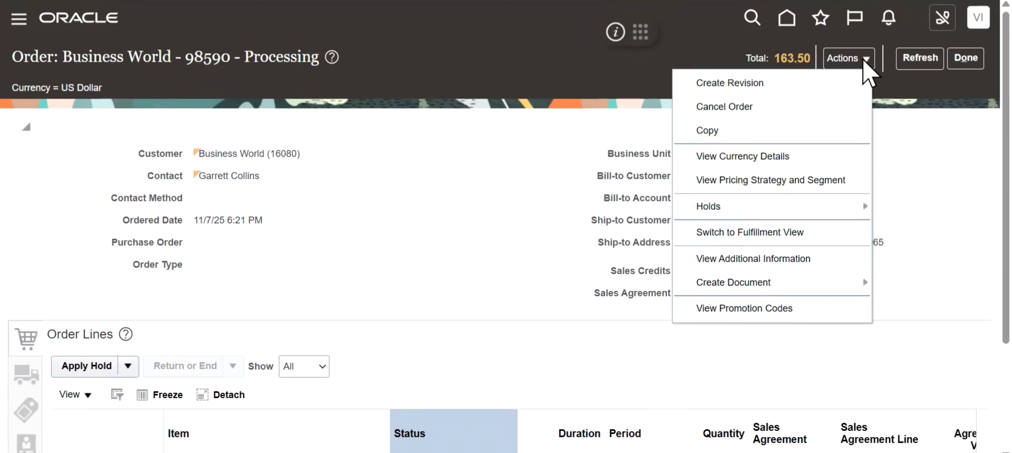
pyautogui.click(754, 234)
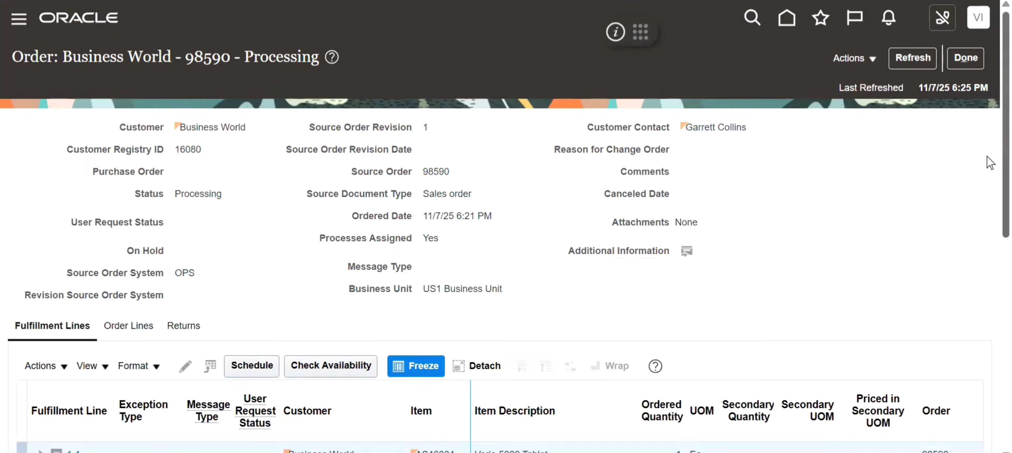
pyautogui.scroll(-5, 990, 253)
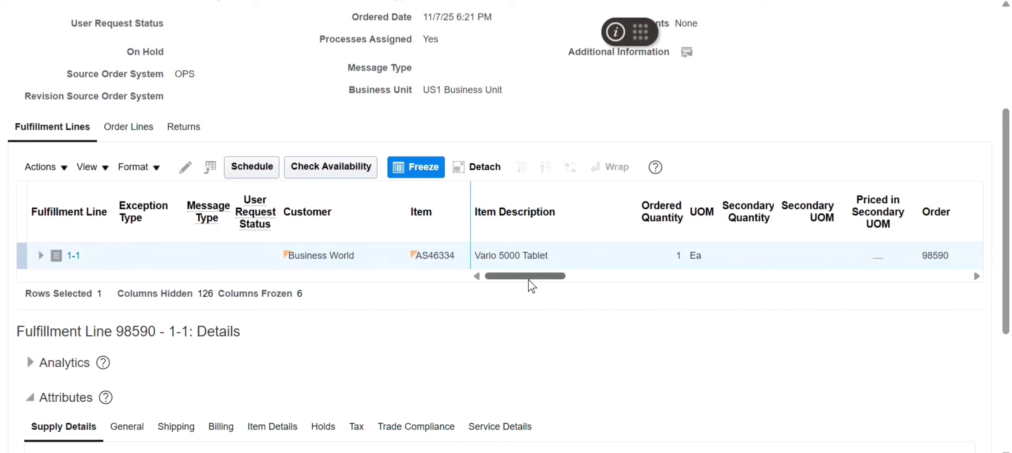
pyautogui.moveTo(528, 278); pyautogui.dragTo(636, 278)
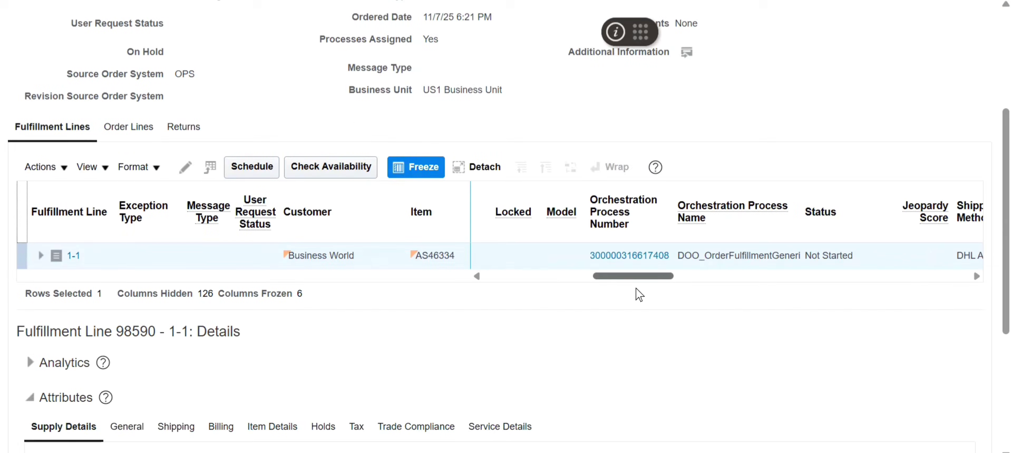
pyautogui.click(628, 255)
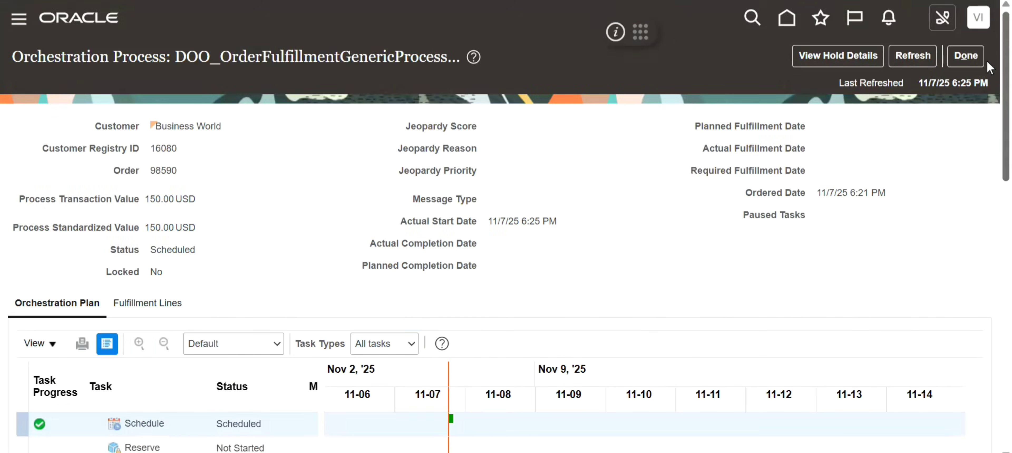
# - Examine the orchestration plan's task statuses and the process status, and refresh the orchestration process
pyautogui.scroll(-1, 987, 98)
pyautogui.scroll(-5, 989, 118)
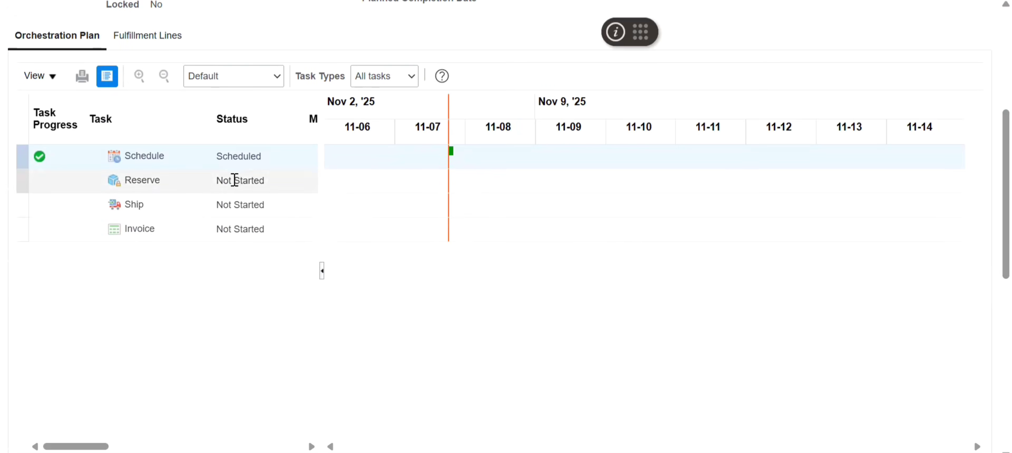
pyautogui.scroll(3, 967, 117)
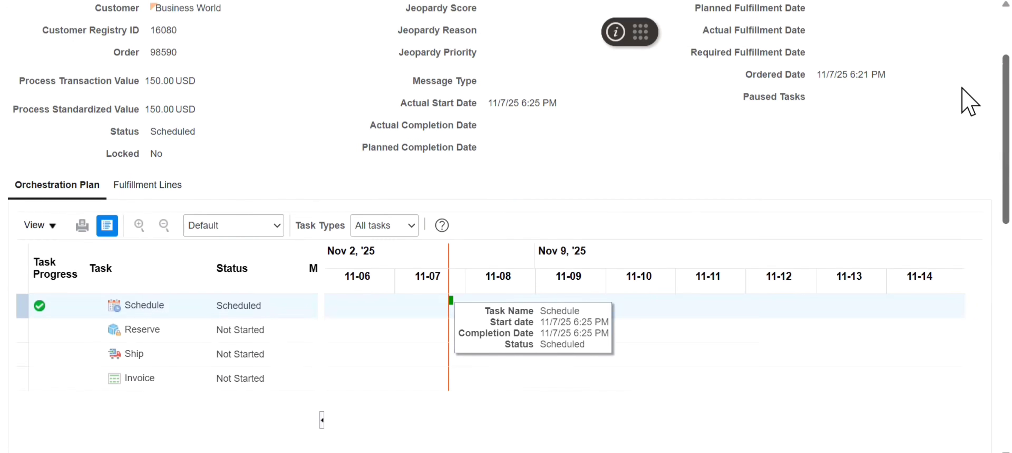
pyautogui.moveTo(196, 132); pyautogui.dragTo(105, 136)
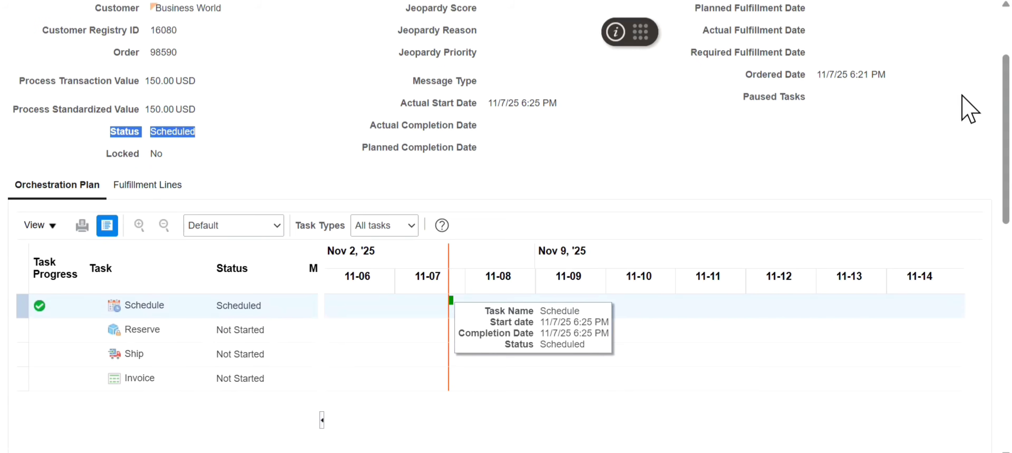
pyautogui.scroll(3, 967, 45)
pyautogui.click(905, 60)
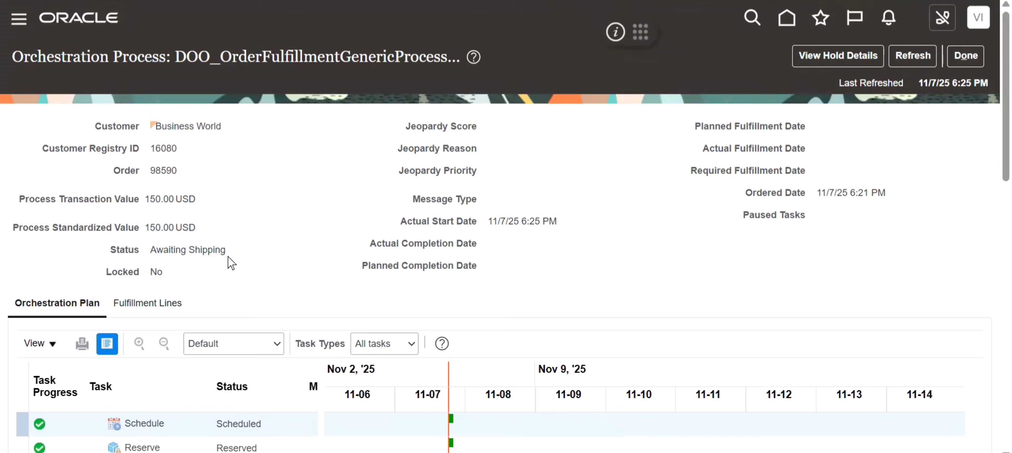
# - Review the orchestration process status and the plan's task statuses, and return to the order's fulfillment view
pyautogui.moveTo(228, 259); pyautogui.dragTo(114, 262)
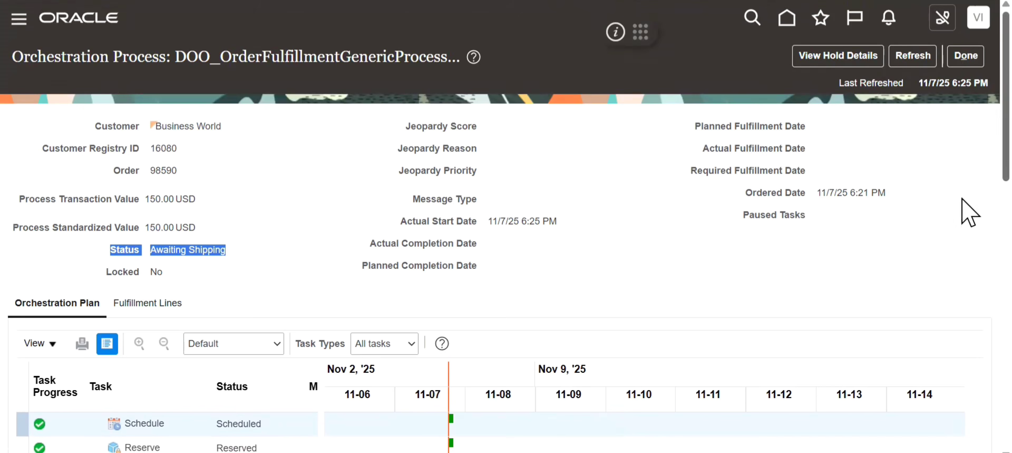
pyautogui.scroll(-5, 332, 271)
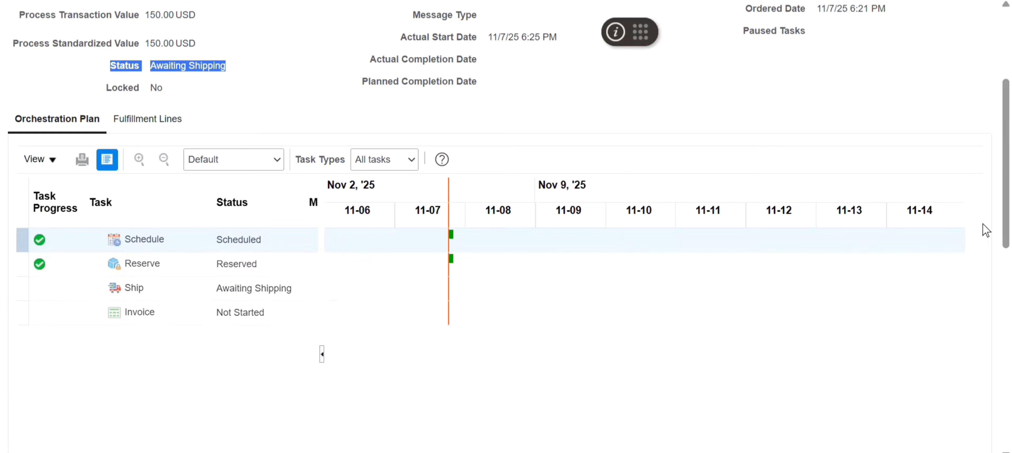
pyautogui.scroll(4, 971, 74)
pyautogui.scroll(1, 970, 74)
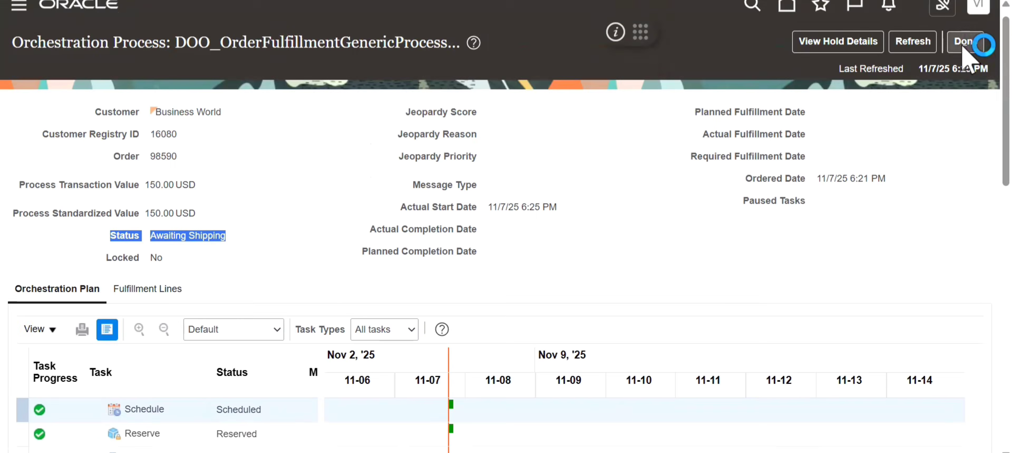
pyautogui.click(965, 41)
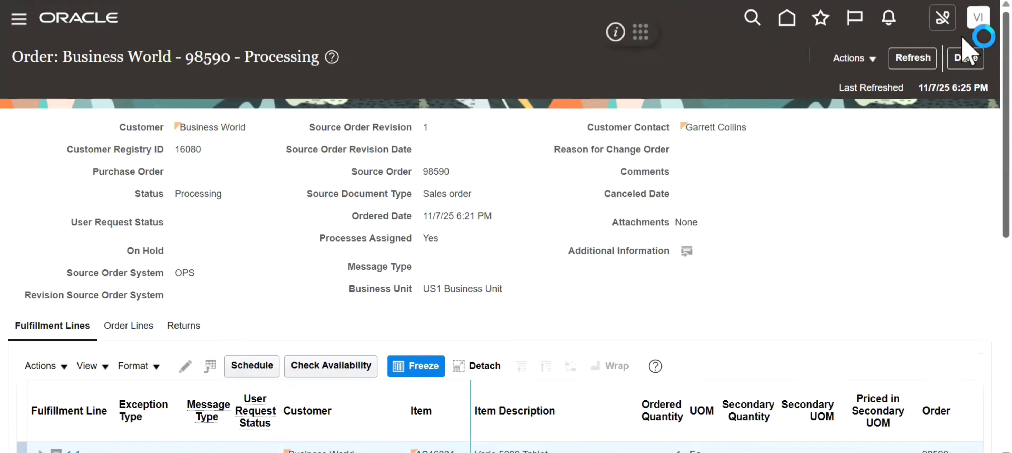
# - Examine the warehouse and the requested and scheduled dates in fulfillment line 1-1's supply details, and return to the sales order
pyautogui.scroll(-9, 974, 196)
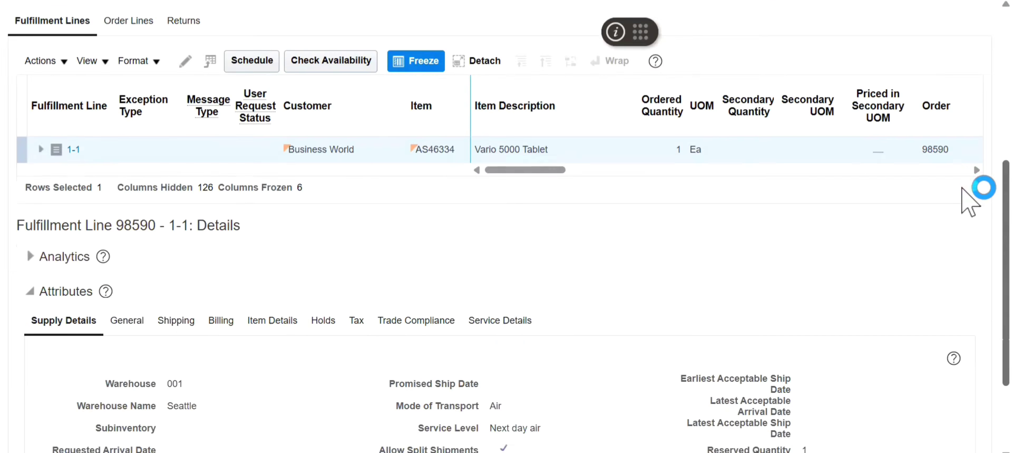
pyautogui.scroll(-4, 987, 227)
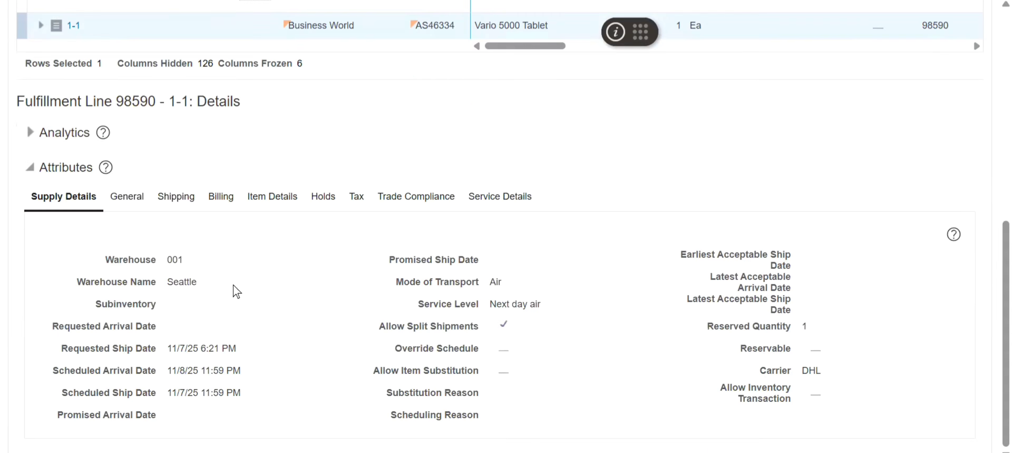
pyautogui.moveTo(215, 288); pyautogui.dragTo(81, 269)
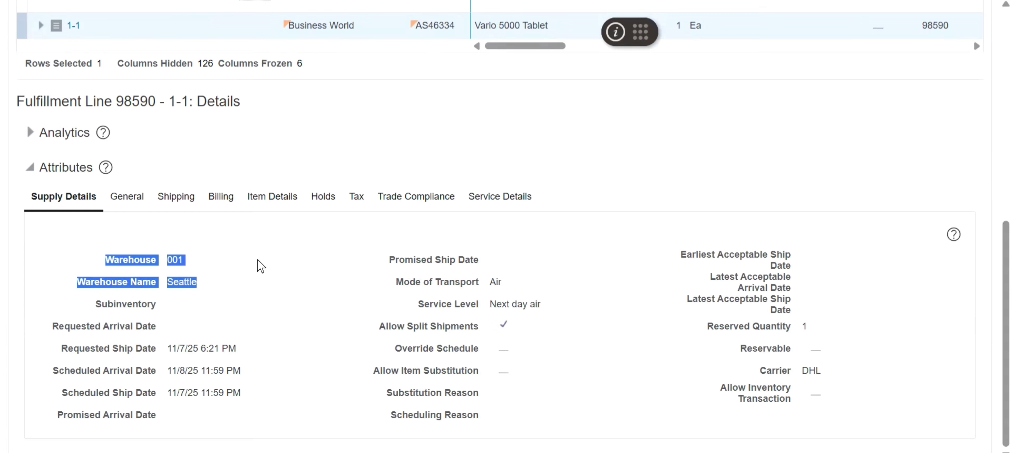
pyautogui.moveTo(243, 353); pyautogui.dragTo(51, 350)
pyautogui.moveTo(252, 392); pyautogui.dragTo(62, 398)
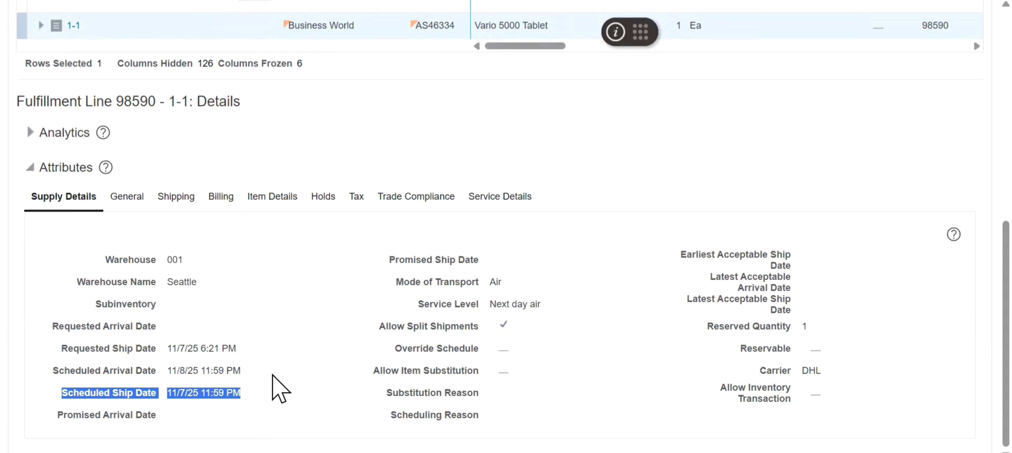
pyautogui.moveTo(266, 375); pyautogui.dragTo(45, 397)
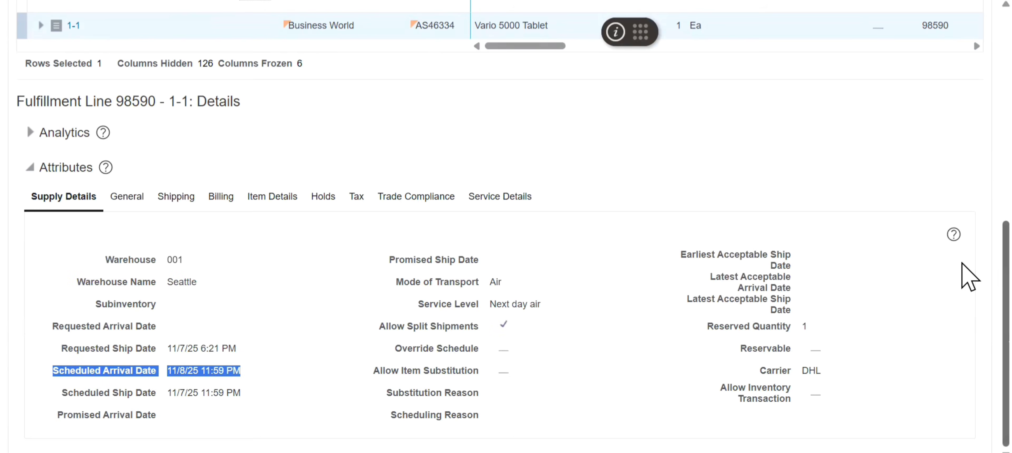
pyautogui.scroll(10, 962, 271)
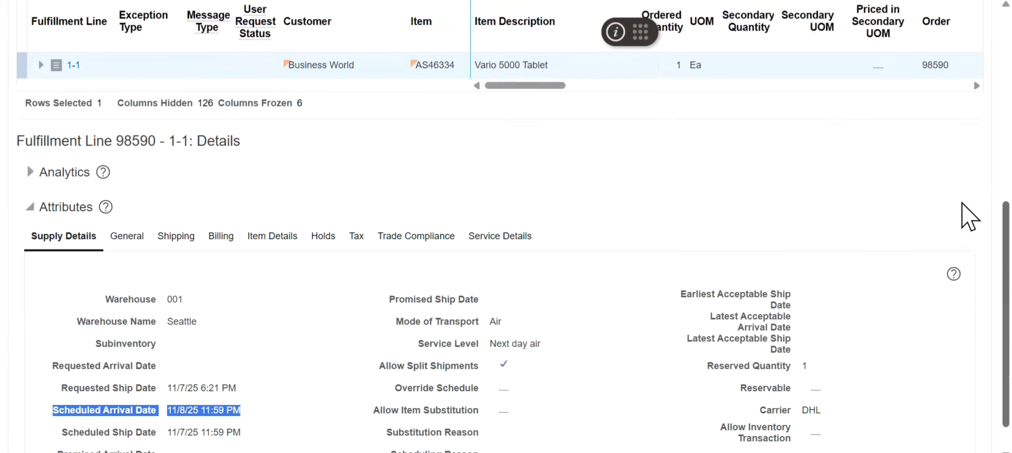
pyautogui.scroll(2, 968, 94)
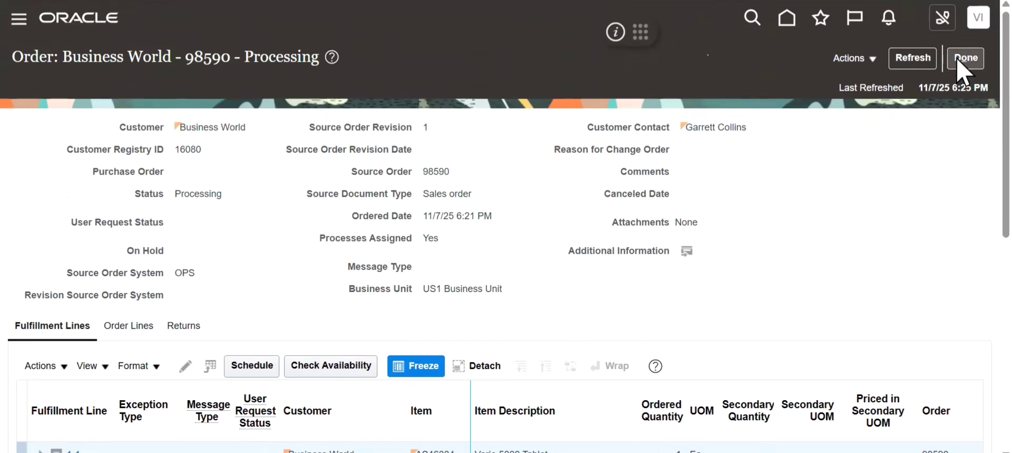
pyautogui.click(965, 63)
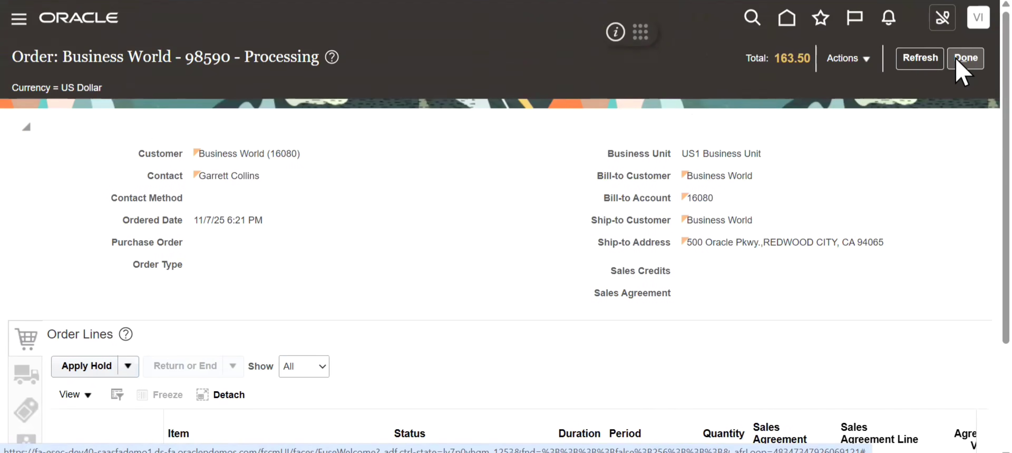
# - Check the status of the order line for item AS46334 and highlight the order number in the page title
pyautogui.scroll(-3, 971, 184)
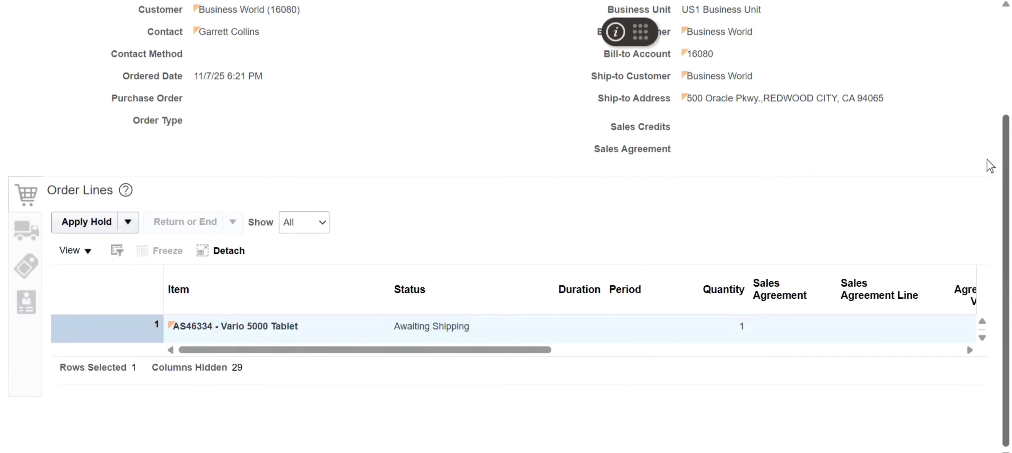
pyautogui.scroll(2, 986, 161)
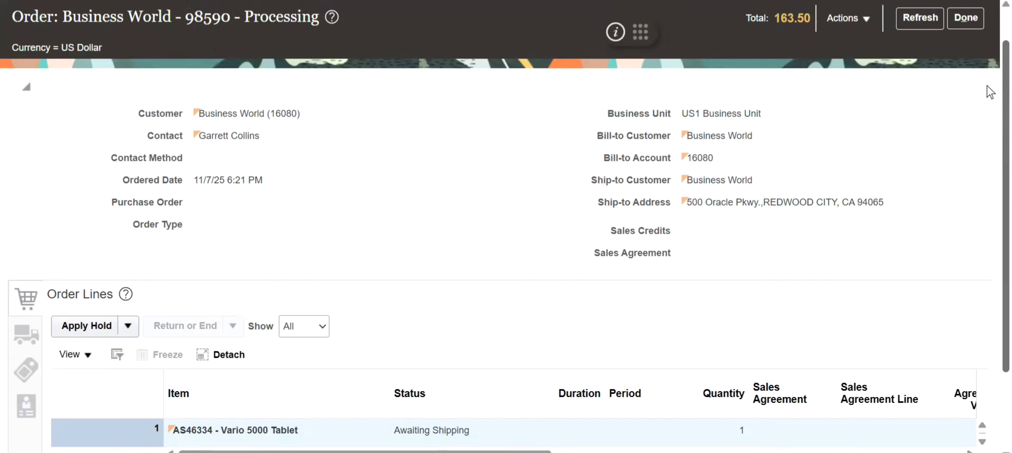
pyautogui.doubleClick(209, 25)
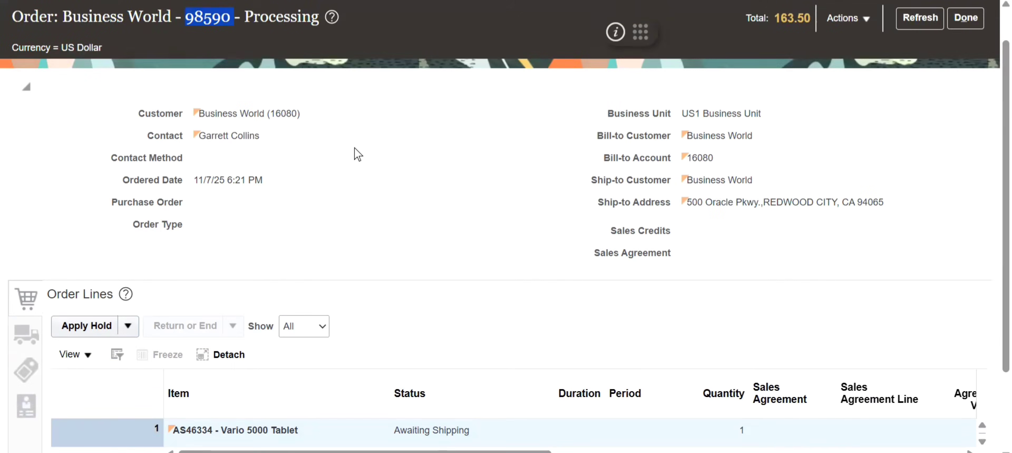
# - Switch to the Book1 workbook in Excel and fill the Create, Validate and Submit Sales Order cells with yellow
pyautogui.hotkey('alt', 'Tab')
pyautogui.hotkey('alt', 'Tab')
pyautogui.hotkey('alt', 'Tab')
pyautogui.hotkey('alt', 'Tab')
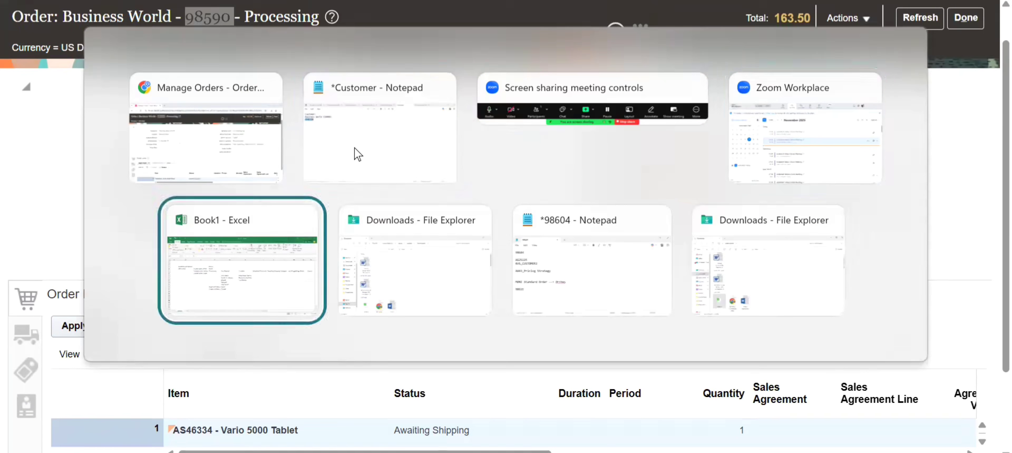
pyautogui.click(214, 147)
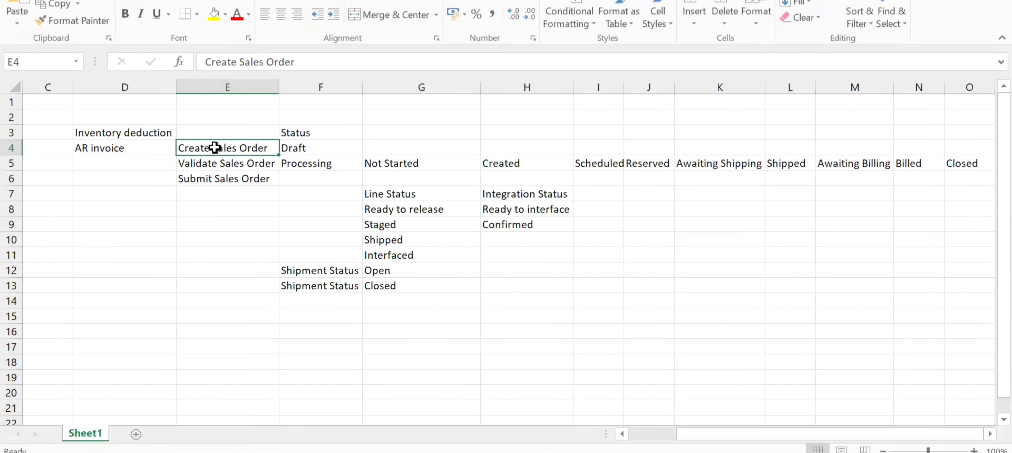
pyautogui.click(214, 19)
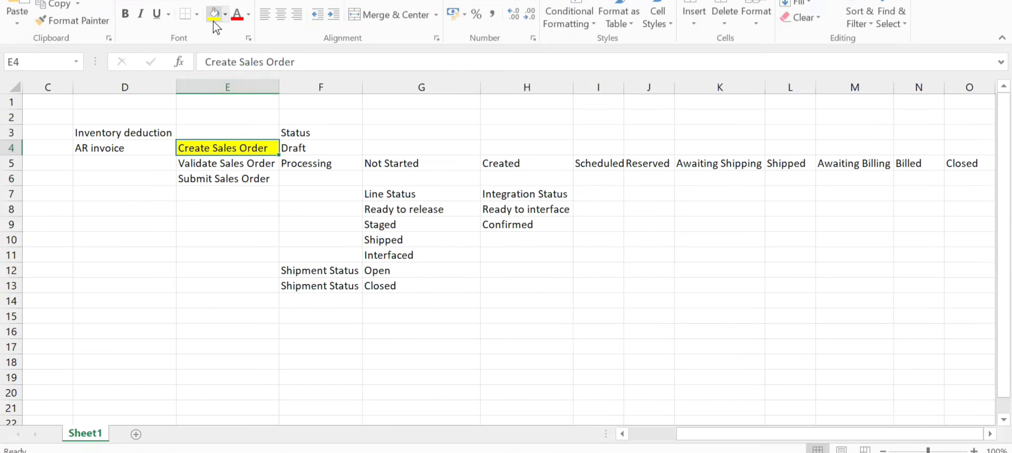
pyautogui.press('Down')
pyautogui.click(214, 19)
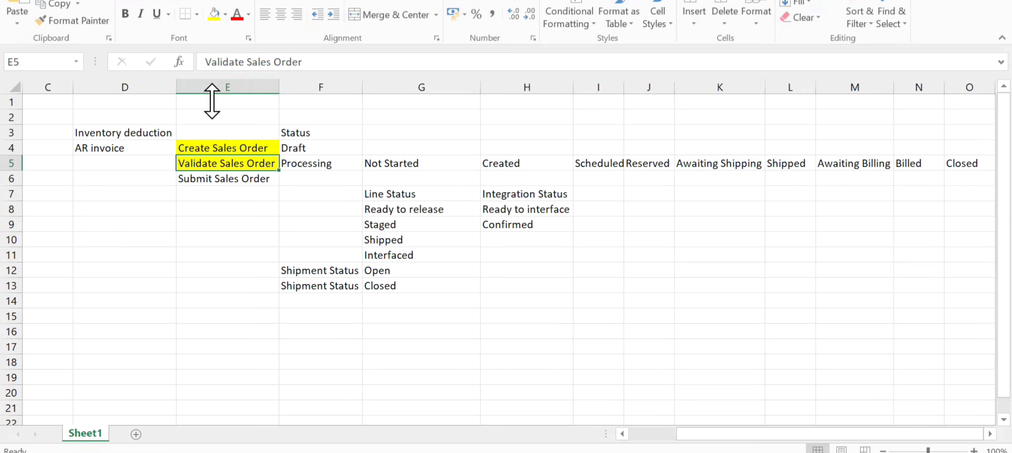
pyautogui.click(231, 176)
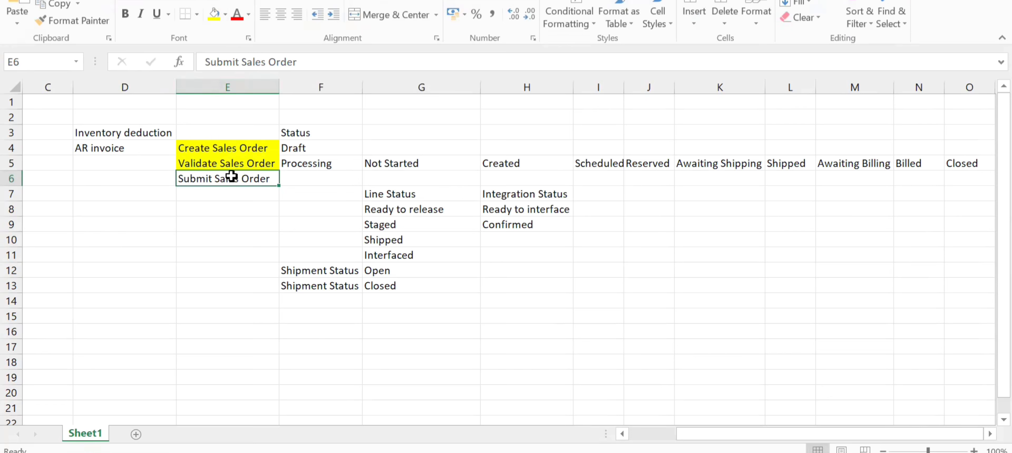
pyautogui.click(214, 15)
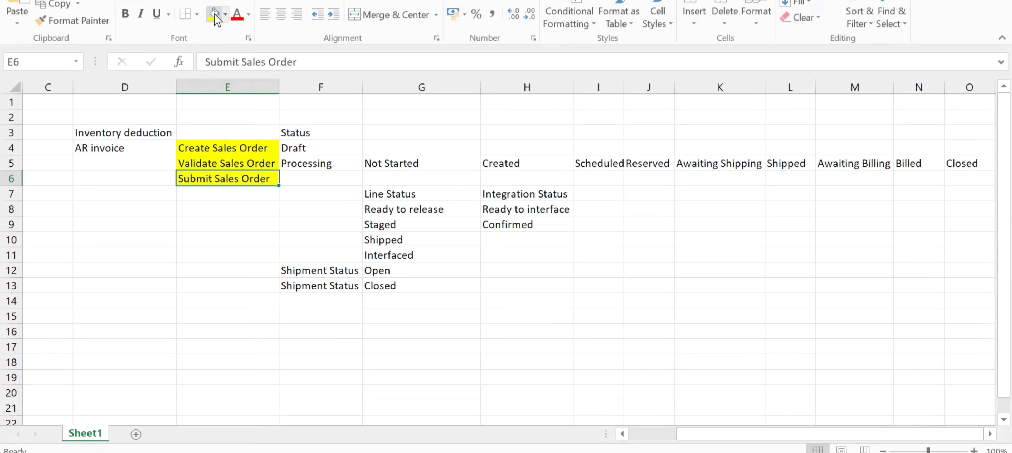
# - Fill the Draft and Processing cells in the Status column with orange
pyautogui.click(312, 148)
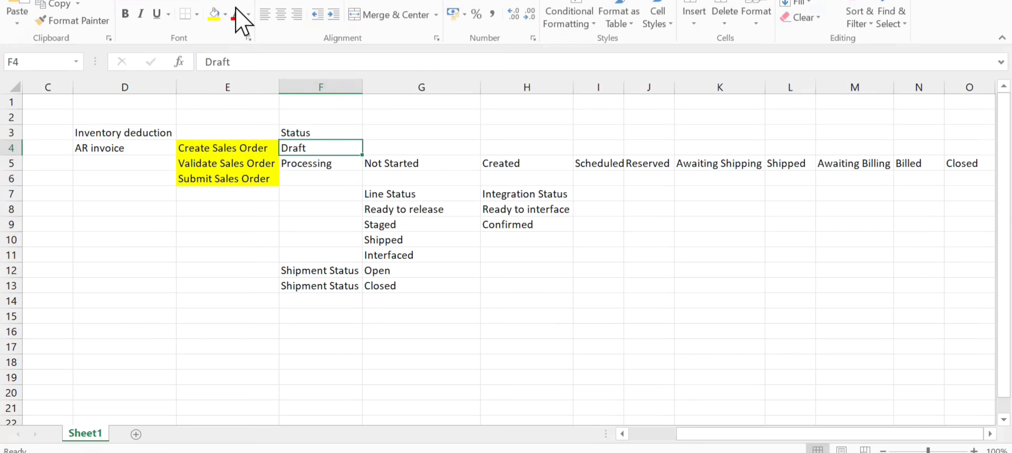
pyautogui.click(225, 15)
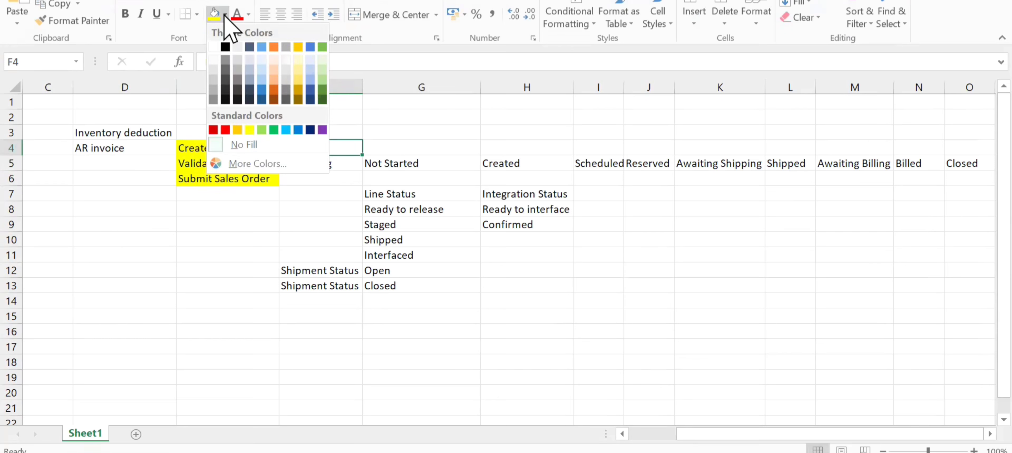
pyautogui.click(274, 47)
pyautogui.click(318, 163)
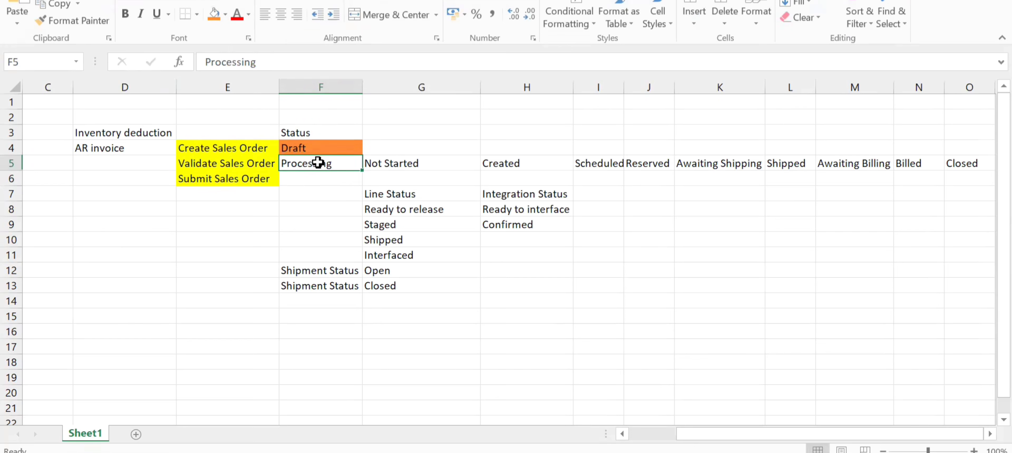
pyautogui.click(215, 16)
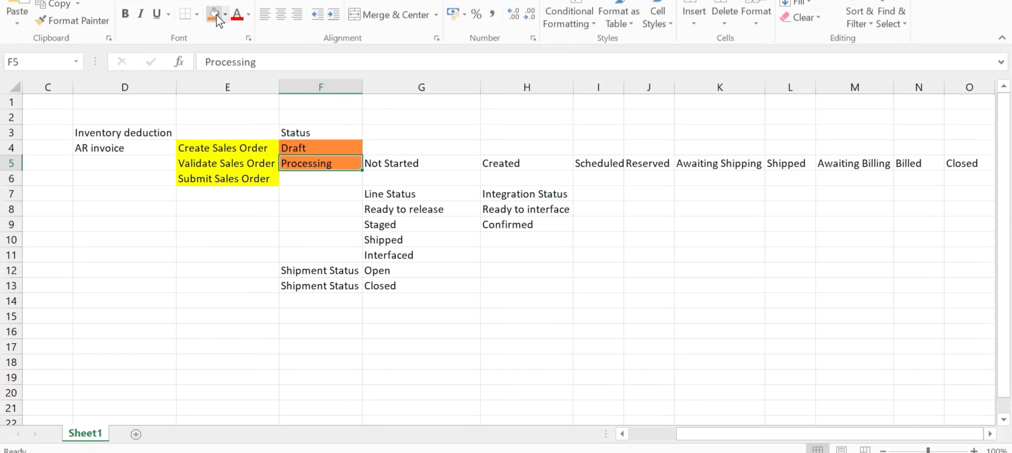
# - Fill the row 5 statuses from Not Started through Awaiting Shipping with light blue, and widen column J slightly
pyautogui.click(399, 163)
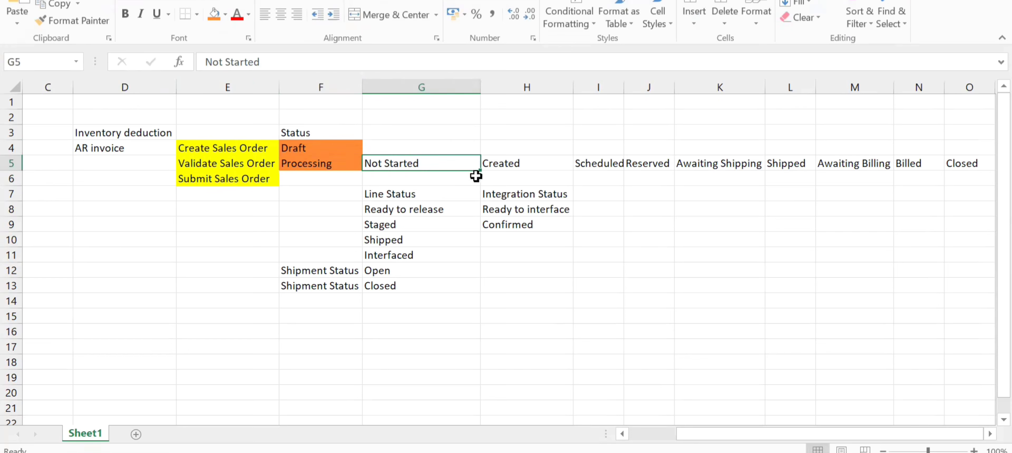
pyautogui.click(225, 15)
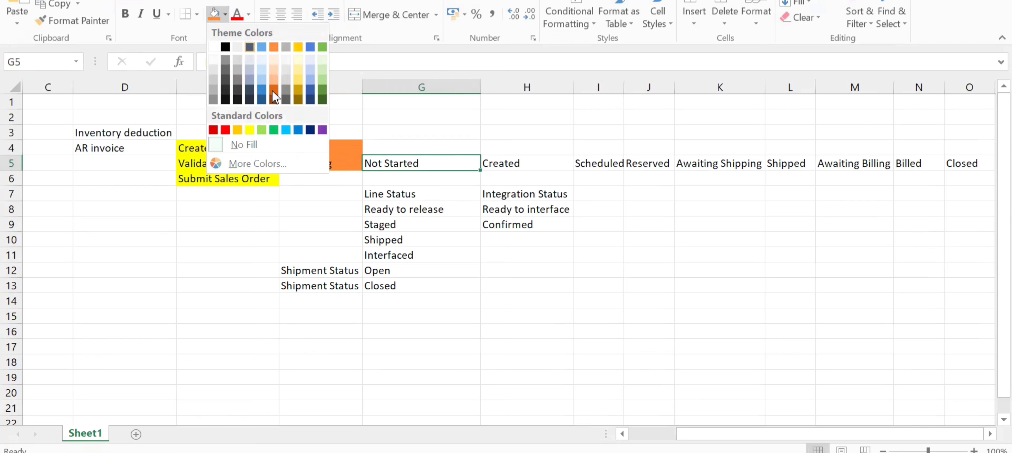
pyautogui.click(286, 130)
pyautogui.press('Right')
pyautogui.click(214, 14)
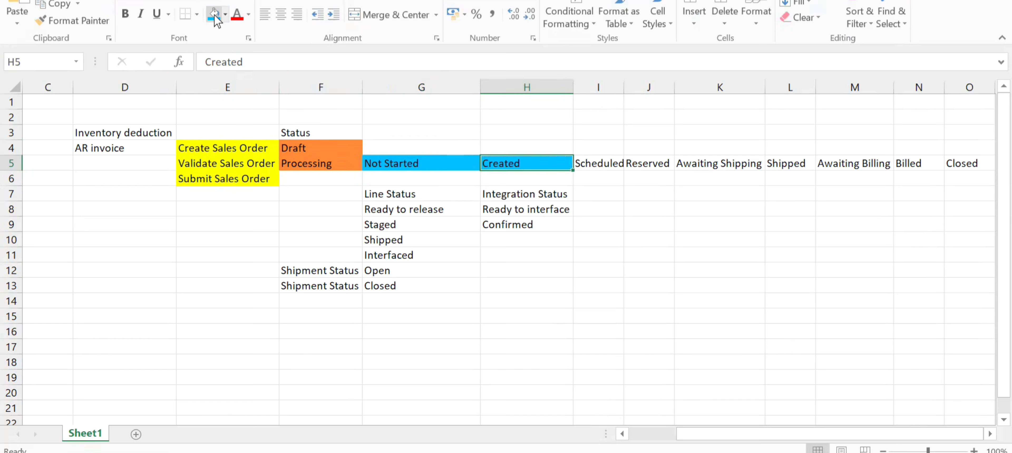
pyautogui.press('Right')
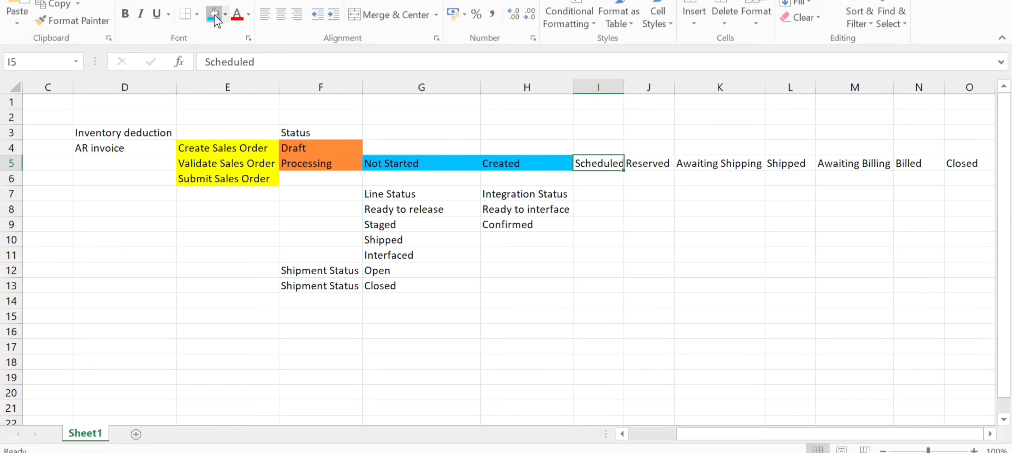
pyautogui.click(214, 14)
pyautogui.press('Right')
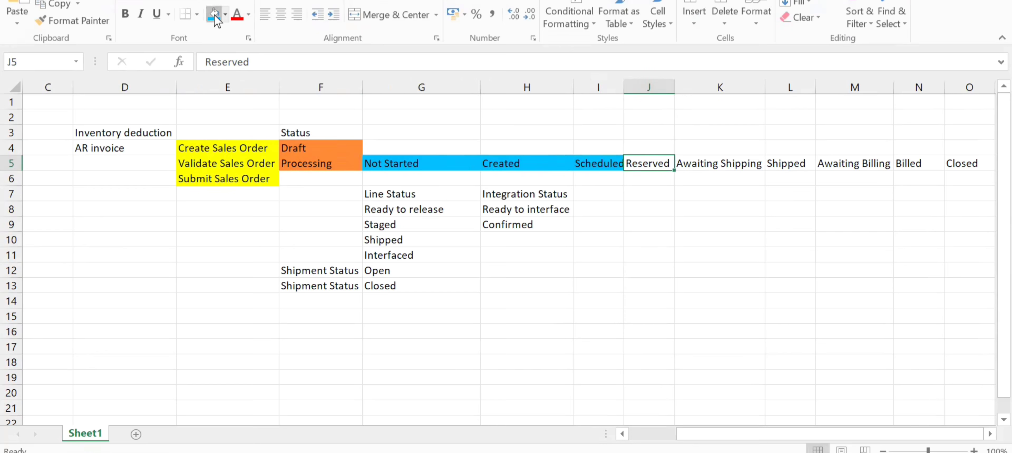
pyautogui.click(214, 15)
pyautogui.press('Right')
pyautogui.click(214, 14)
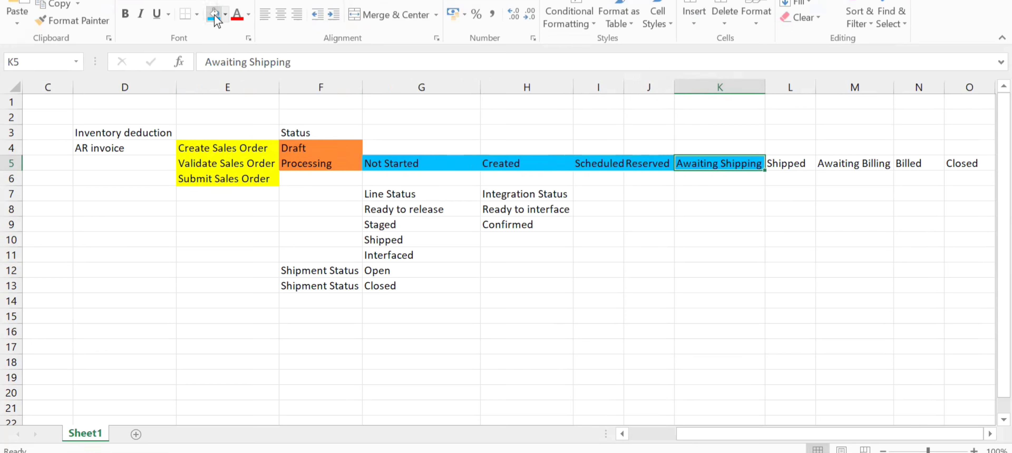
pyautogui.moveTo(675, 85); pyautogui.dragTo(682, 85)
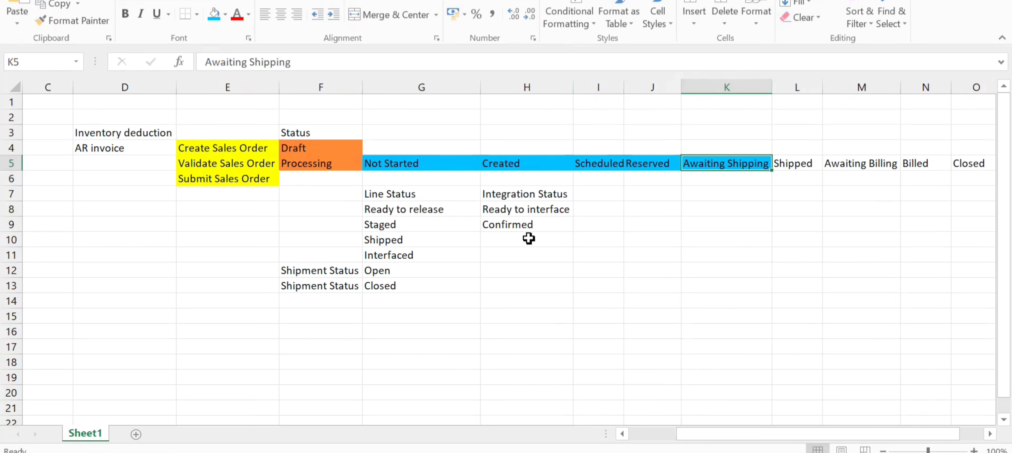
# - Copy the sales order's number from the Oracle order page title into cell G1 of the Excel workbook
pyautogui.hotkey('alt', 'Tab')
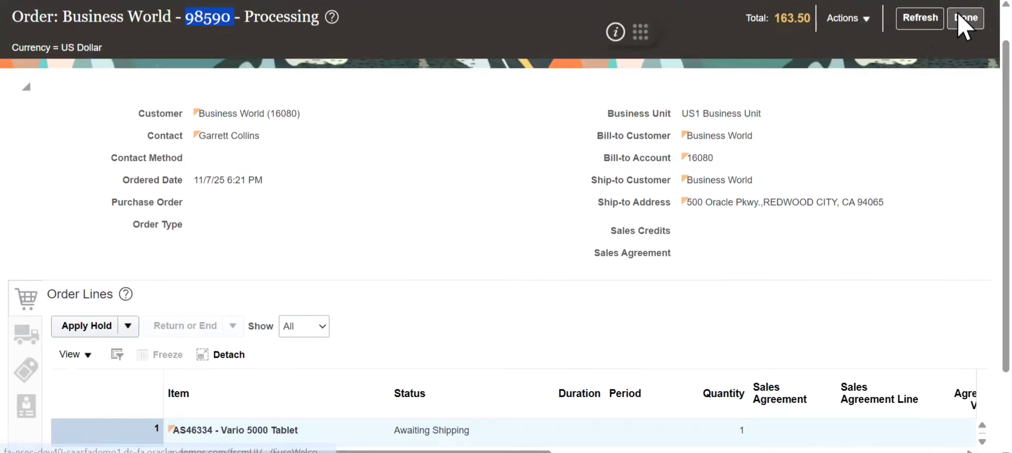
pyautogui.hotkey('alt', 'Tab')
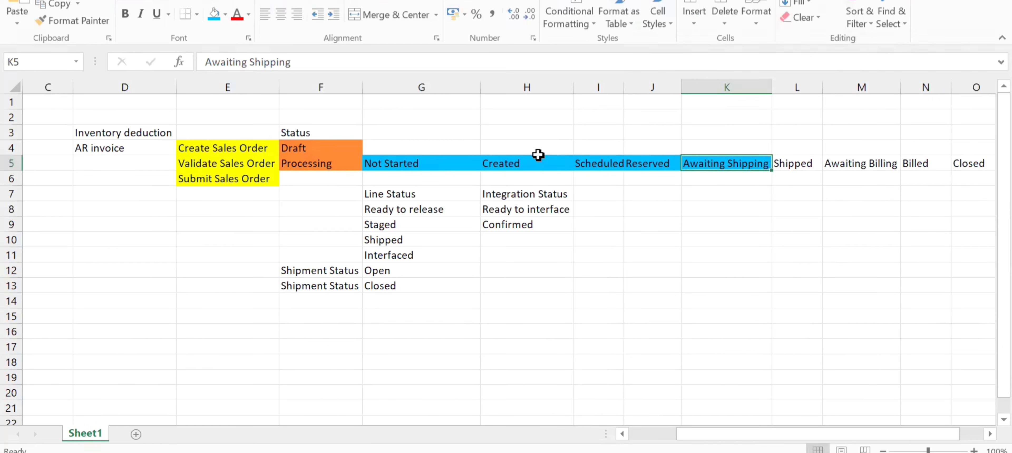
pyautogui.click(409, 102)
pyautogui.write('v')
pyautogui.press('BackSpace')
pyautogui.write('98590')
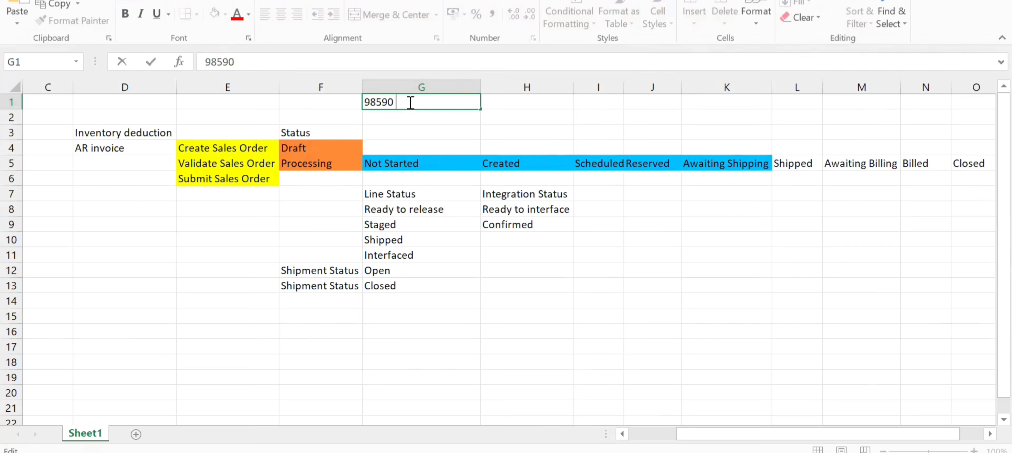
# - Switch to Oracle and open Inventory Management (Classic) from the Supply Chain Execution apps on the home page
pyautogui.hotkey('alt', 'Tab')
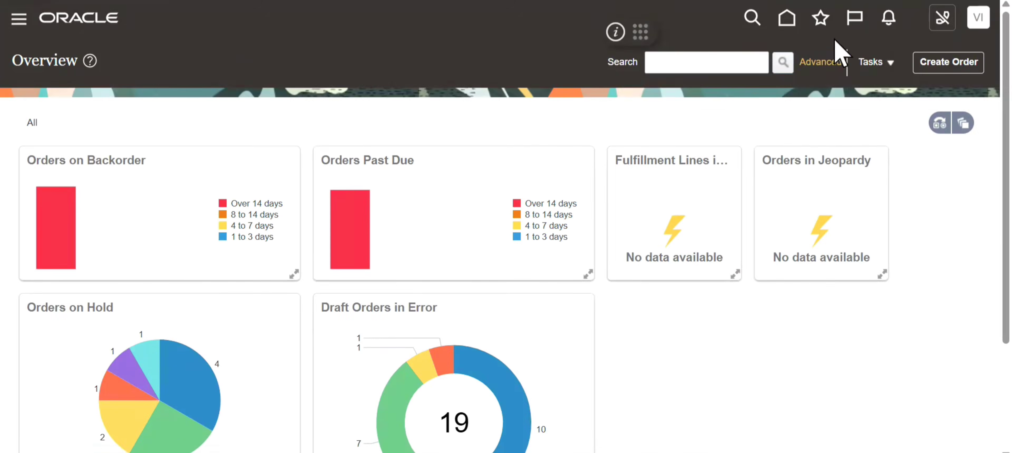
pyautogui.click(787, 22)
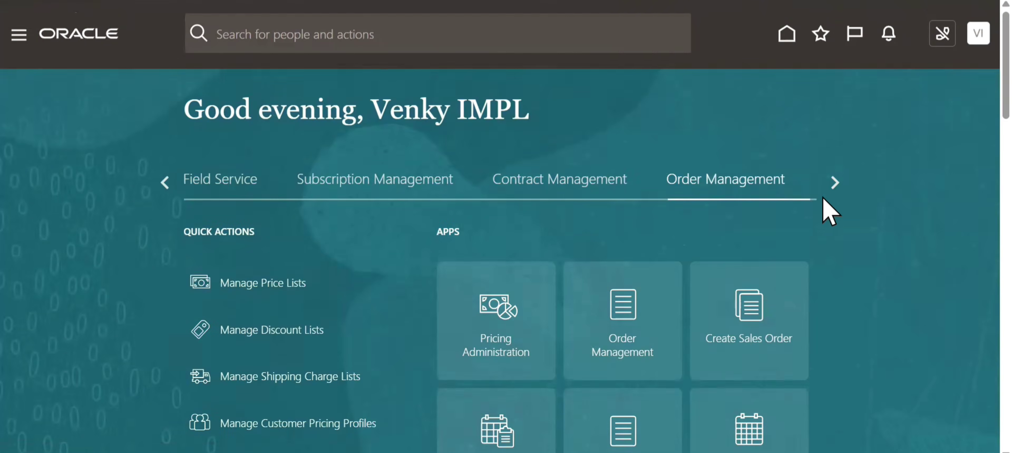
pyautogui.click(834, 184)
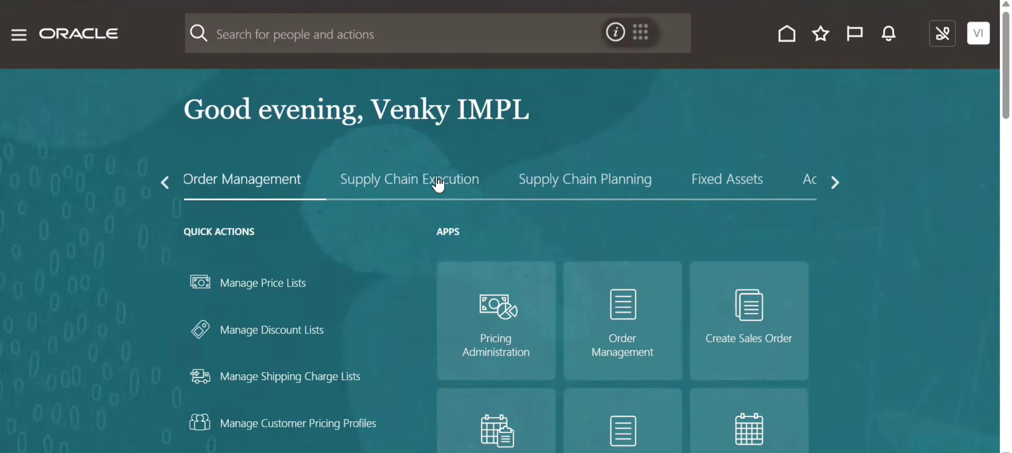
pyautogui.click(438, 183)
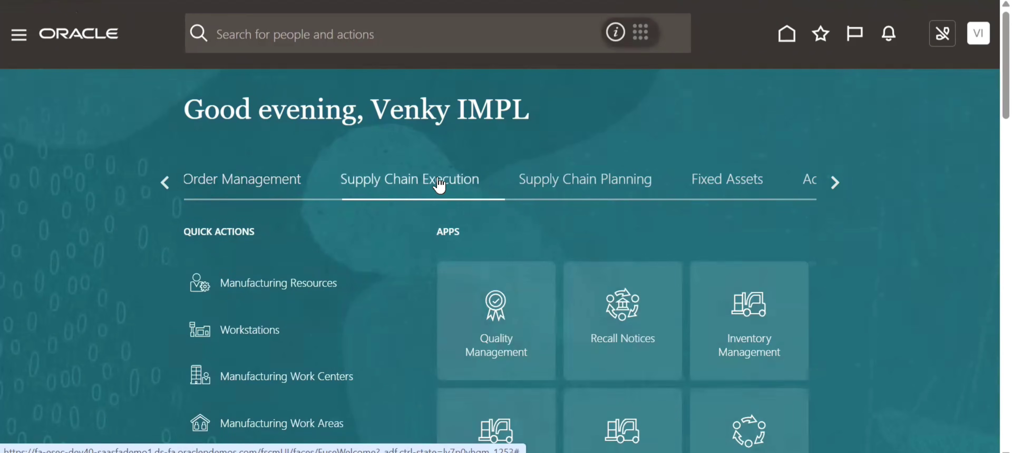
pyautogui.scroll(-5, 971, 131)
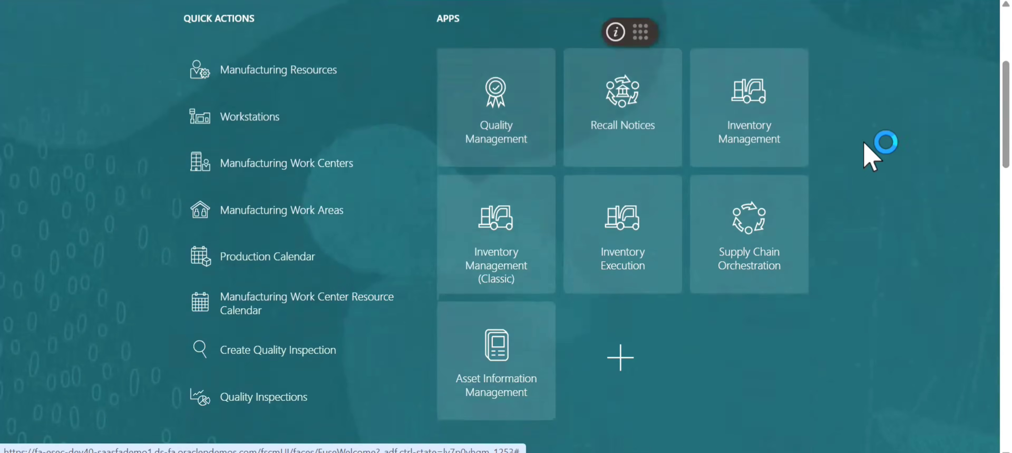
pyautogui.click(500, 215)
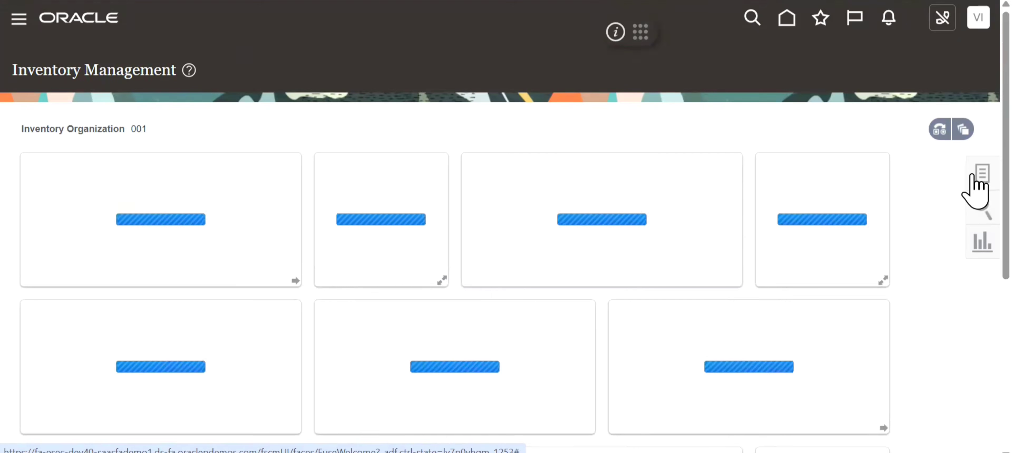
# - Show the Shipments tasks and open Manage Shipment Lines
pyautogui.click(973, 175)
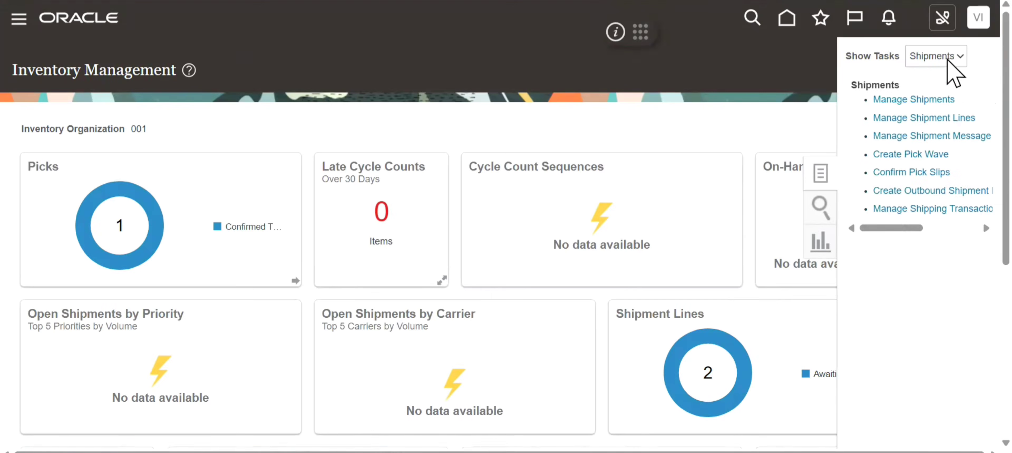
pyautogui.click(947, 59)
pyautogui.click(927, 133)
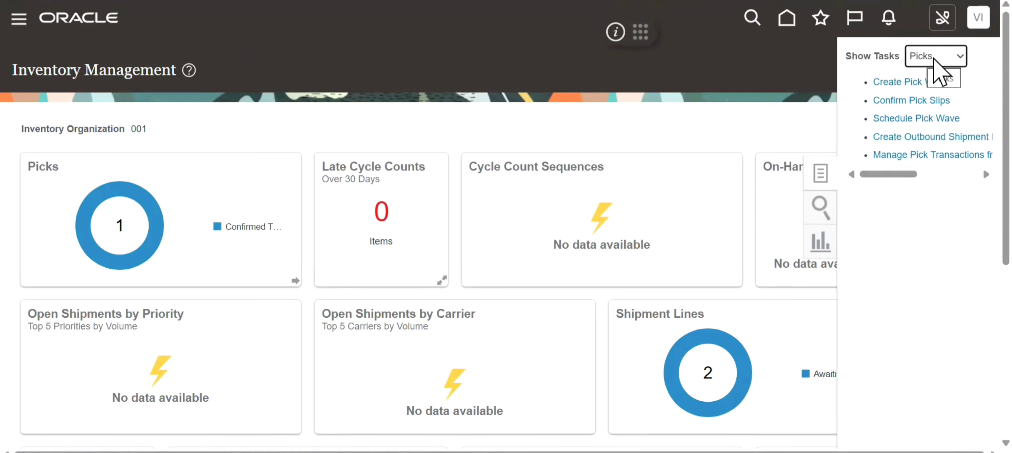
pyautogui.click(948, 59)
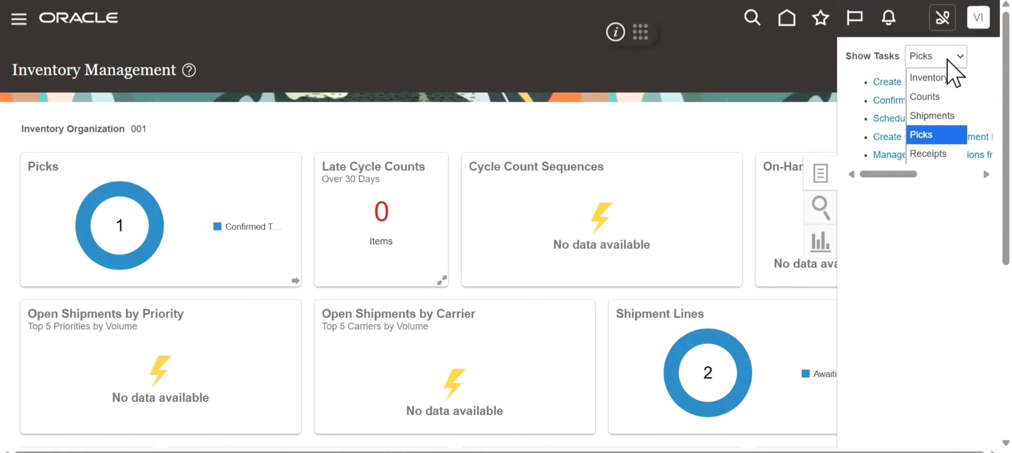
pyautogui.click(938, 114)
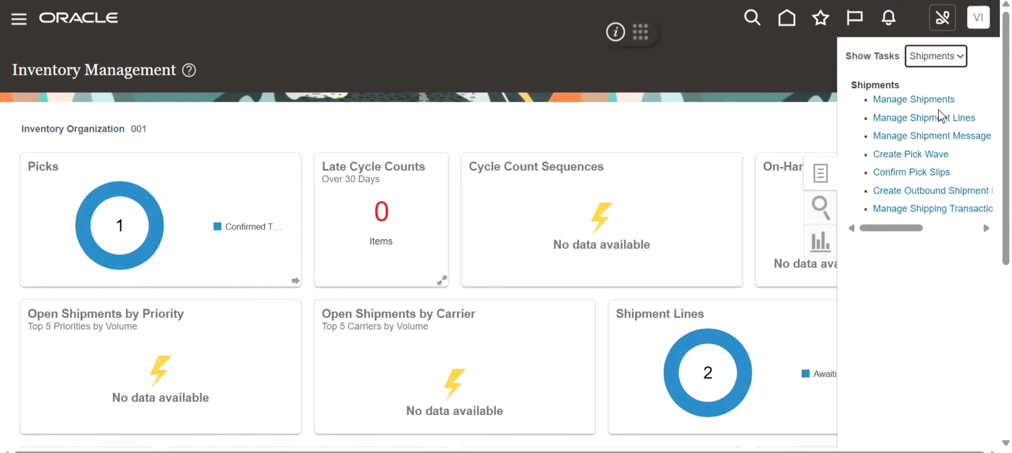
pyautogui.click(921, 116)
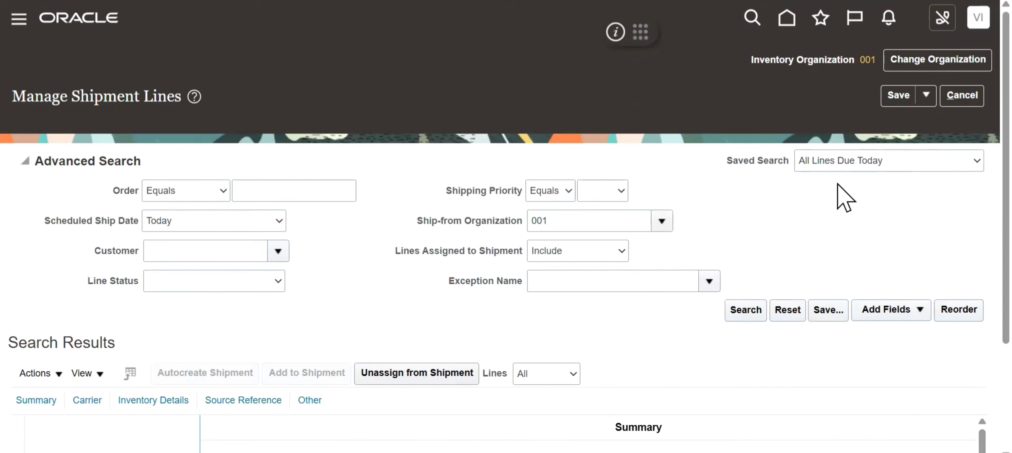
# - Switch the shipment line search to the All Lines saved search and add the Order field to its criteria
pyautogui.click(841, 167)
pyautogui.click(837, 181)
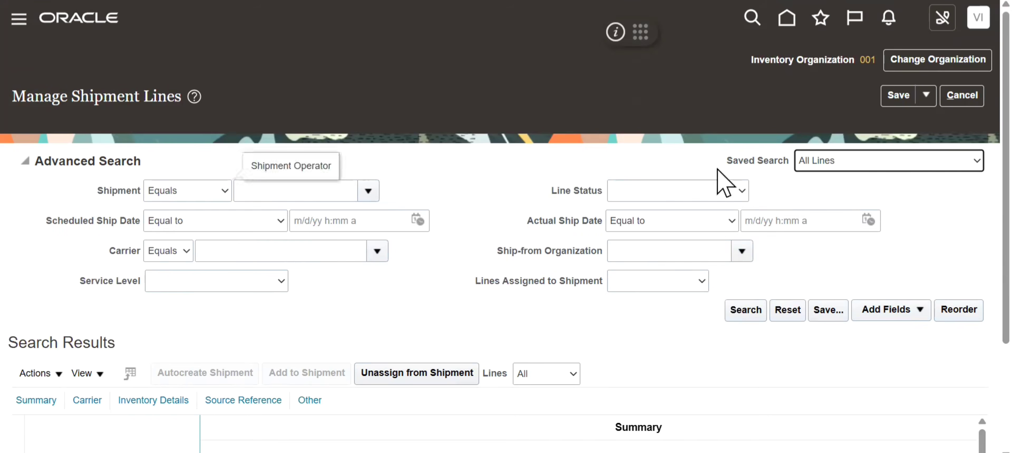
pyautogui.click(884, 314)
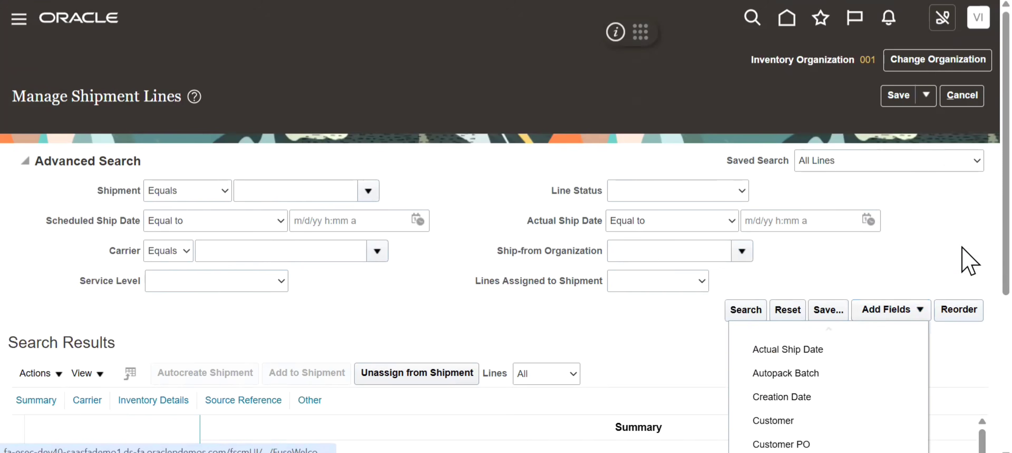
pyautogui.scroll(-5, 964, 275)
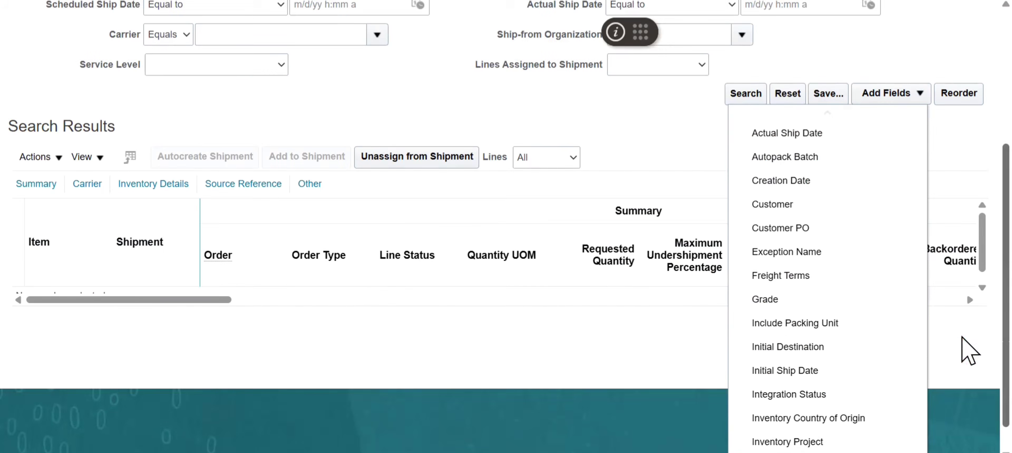
pyautogui.moveTo(962, 337); pyautogui.dragTo(962, 363)
pyautogui.moveTo(827, 451)
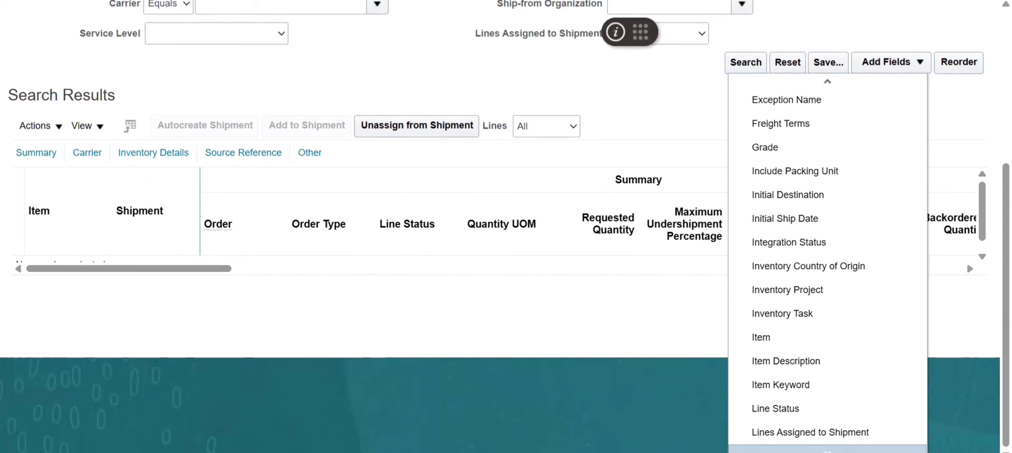
pyautogui.click(774, 364)
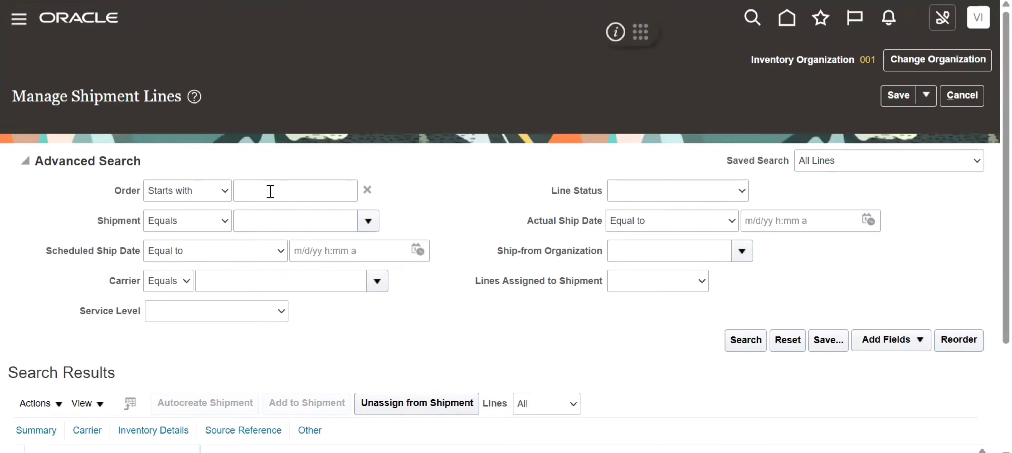
# - Search for shipment lines whose order starts with the sales order's number and open the line for item AS46334
pyautogui.click(268, 191)
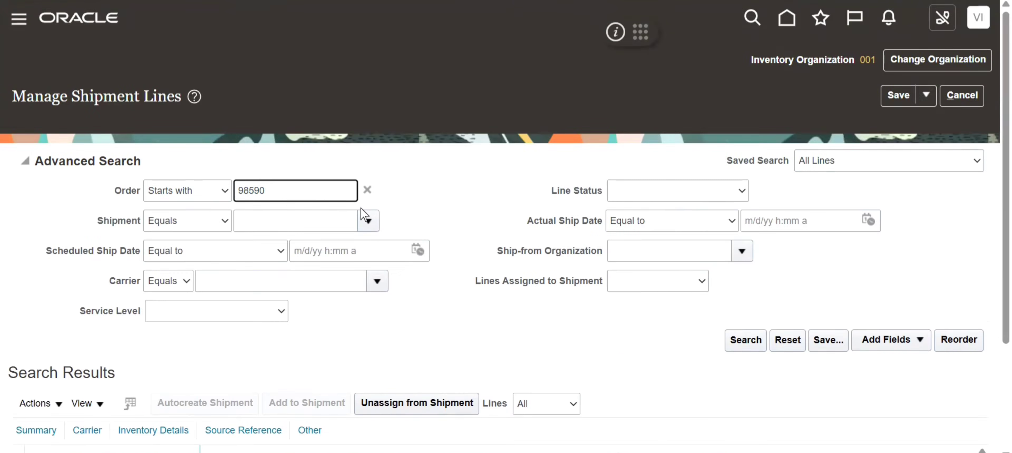
pyautogui.click(736, 341)
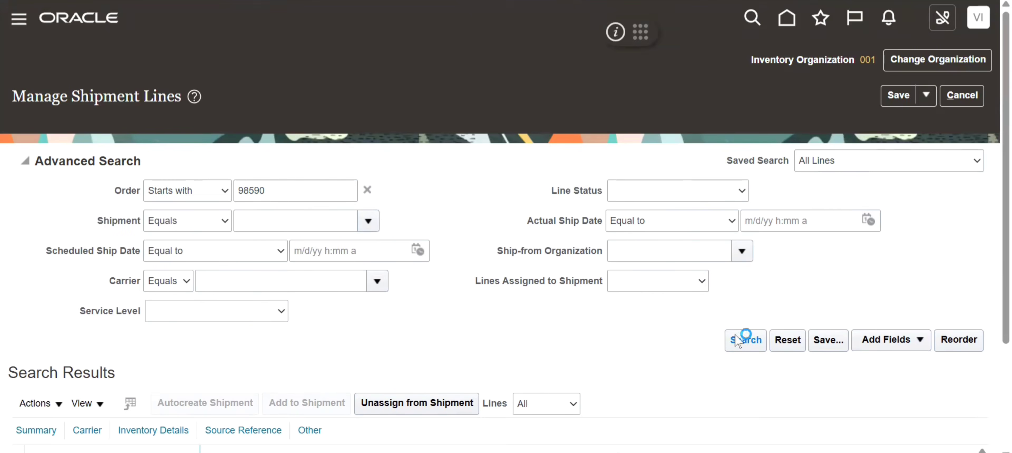
pyautogui.click(739, 344)
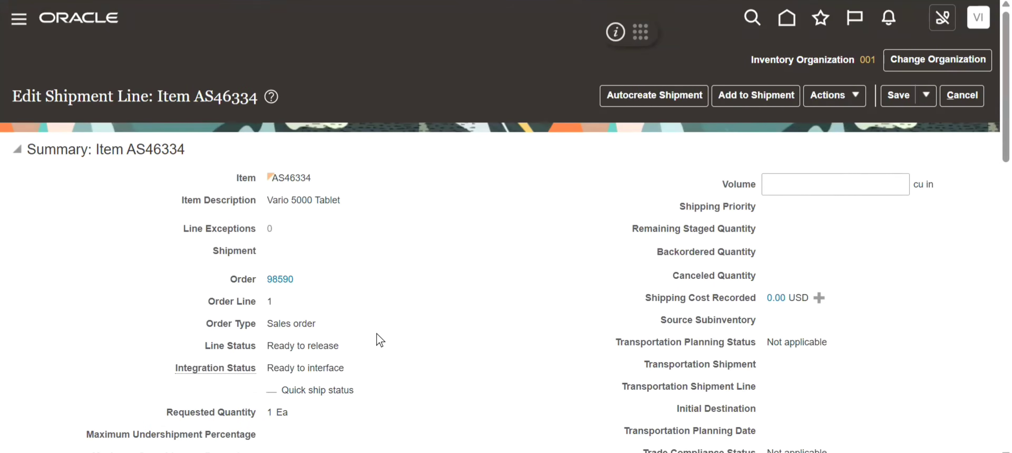
# - Examine the shipment line's Line Status and Integration Status, then its carrier and inventory details
pyautogui.moveTo(349, 345); pyautogui.dragTo(199, 349)
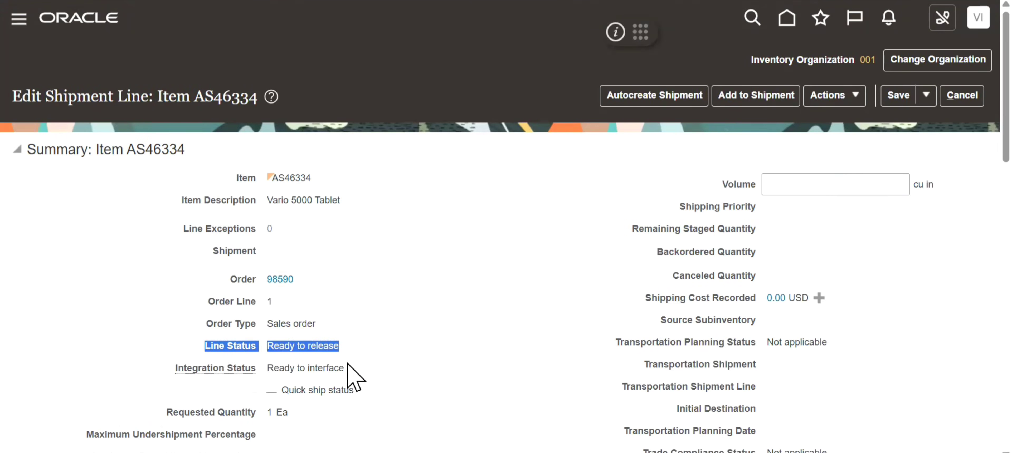
pyautogui.moveTo(352, 374); pyautogui.dragTo(167, 379)
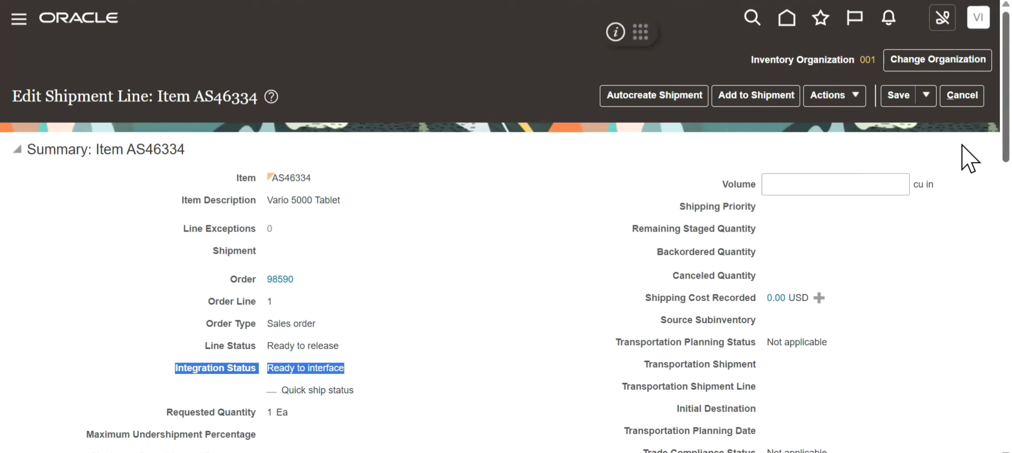
pyautogui.scroll(-5, 962, 220)
pyautogui.scroll(-12, 967, 323)
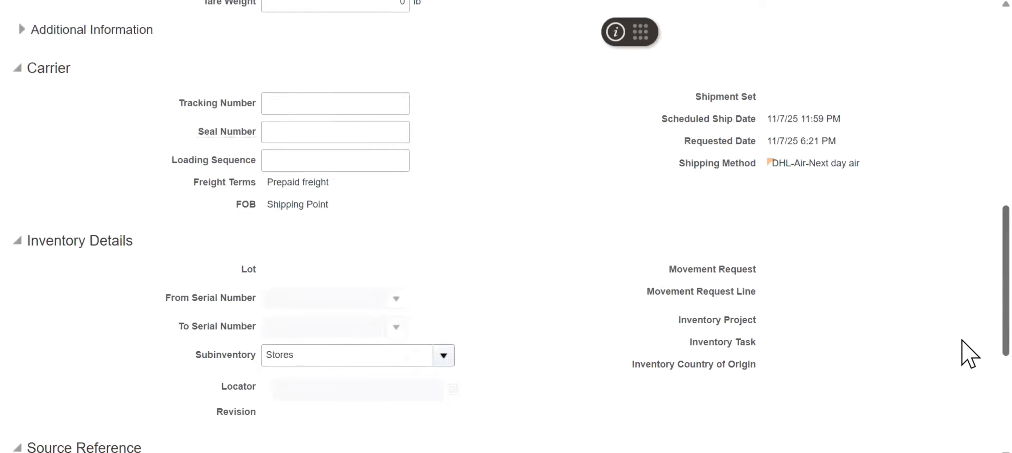
pyautogui.scroll(12, 963, 188)
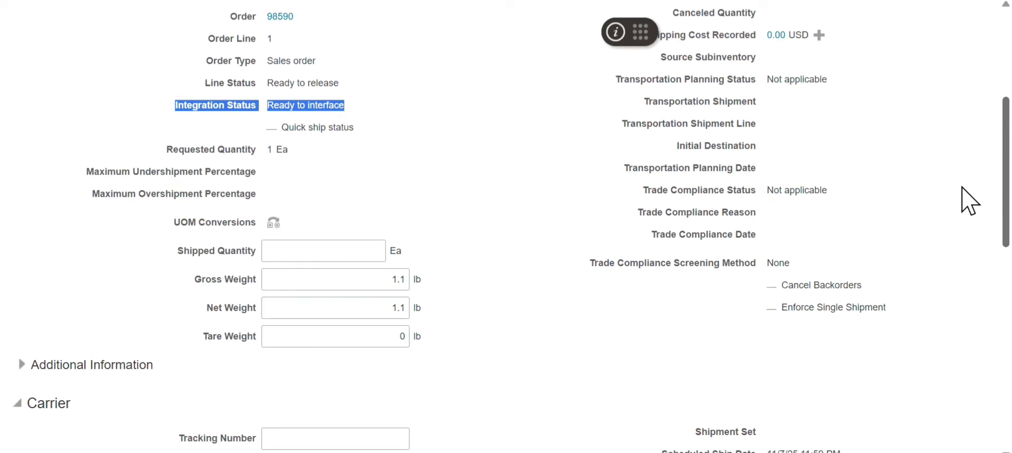
pyautogui.scroll(5, 969, 201)
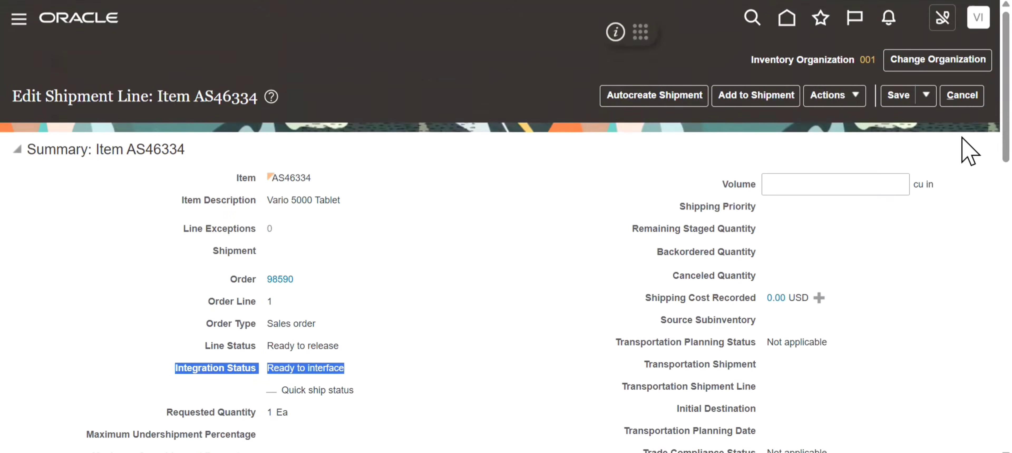
# - Pick release the shipment line for item AS46334, then save and close it
pyautogui.click(855, 97)
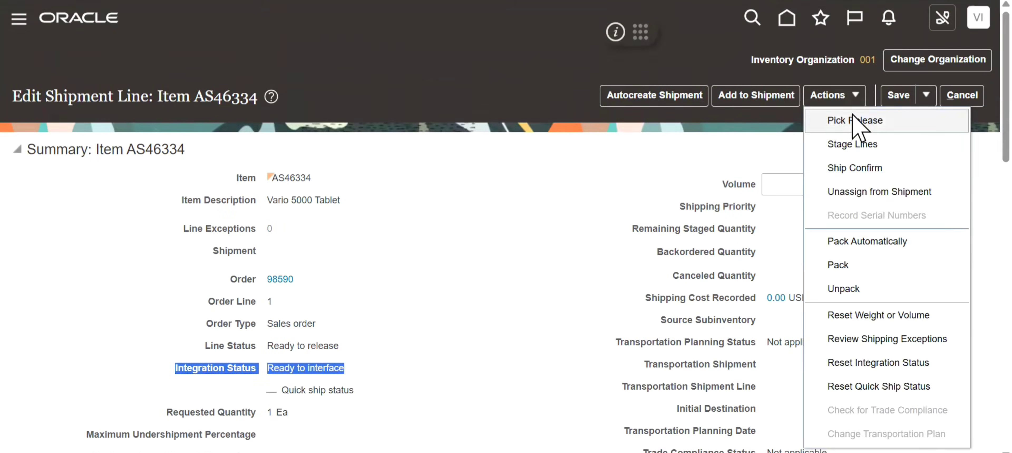
pyautogui.click(856, 121)
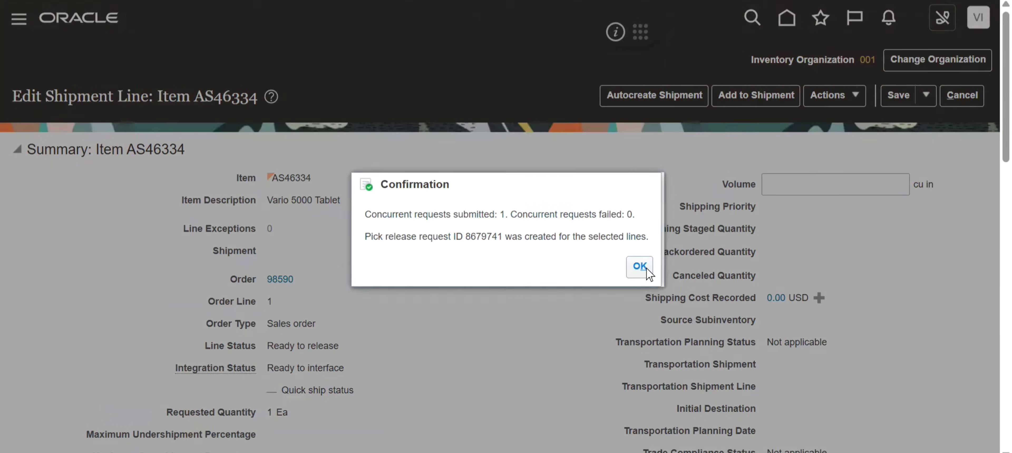
pyautogui.click(639, 267)
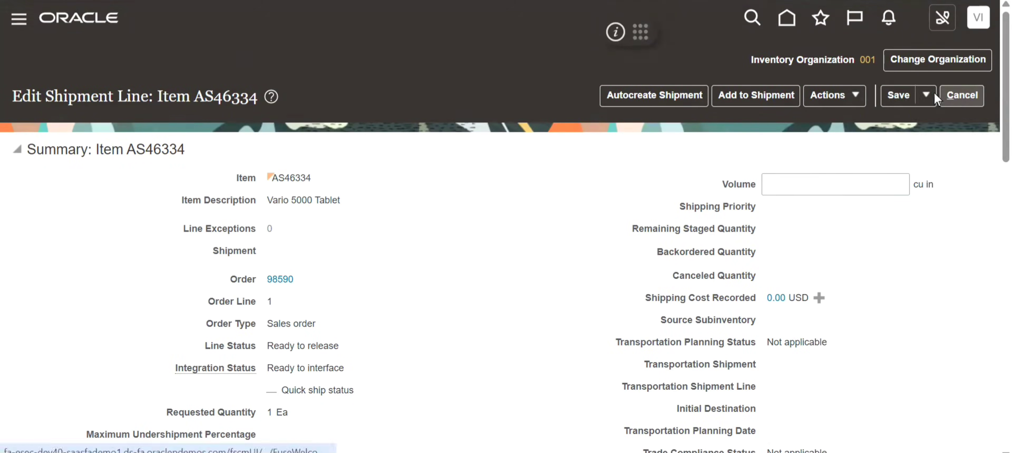
pyautogui.click(926, 95)
pyautogui.click(926, 113)
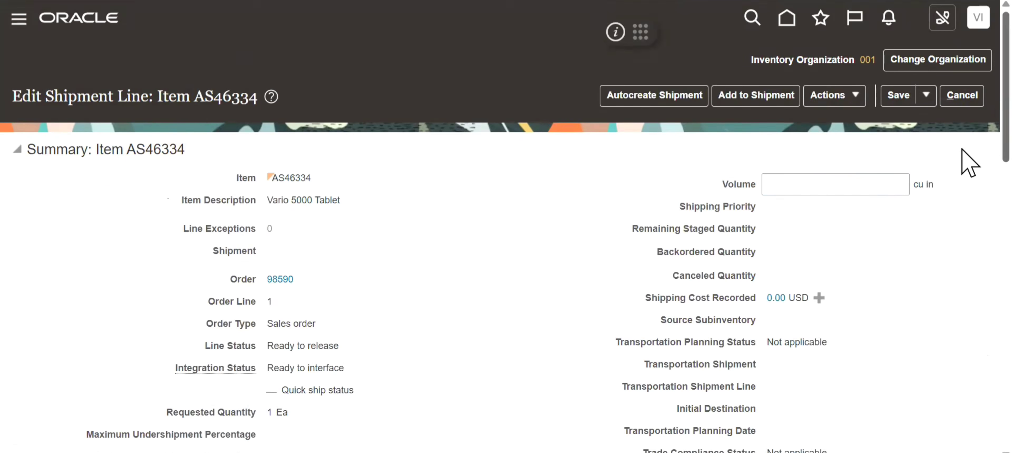
# - Check the line status on the Edit Shipment Line page for item AS46334, then leave the page without saving
pyautogui.scroll(-1, 970, 255)
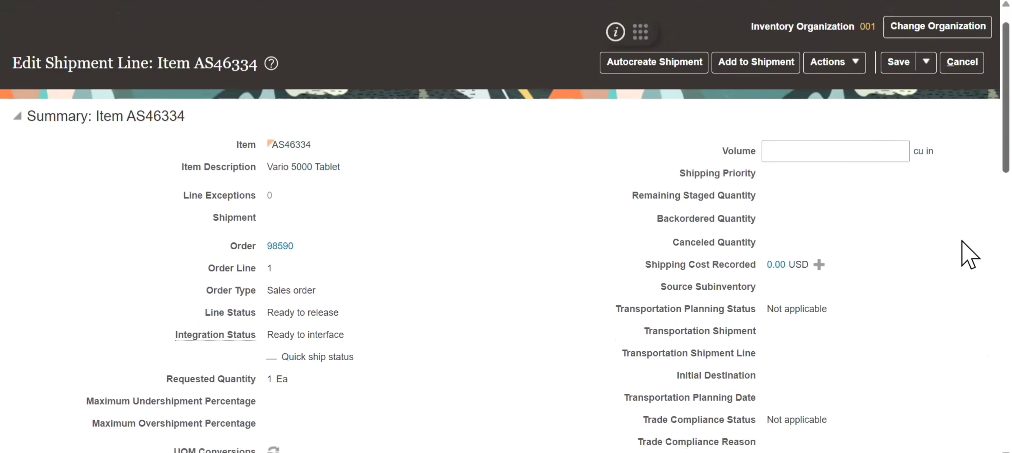
pyautogui.scroll(1, 969, 236)
pyautogui.click(960, 99)
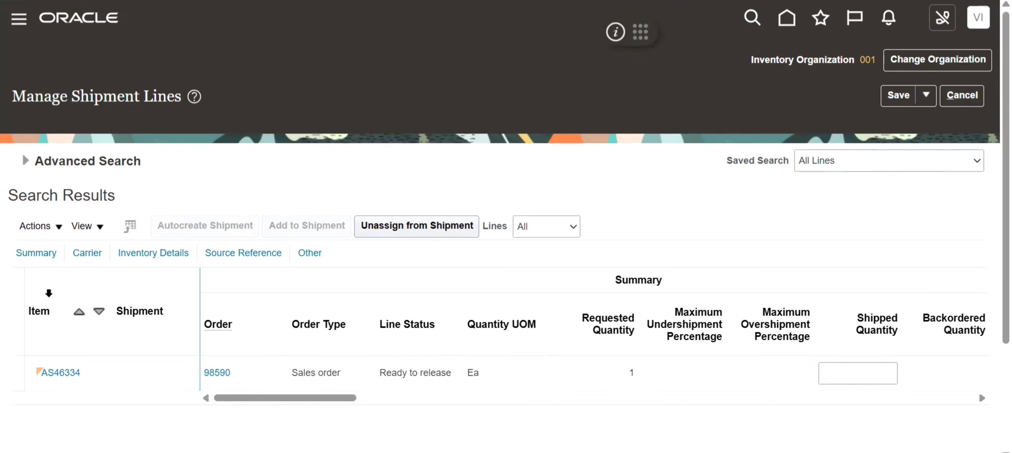
# - Rerun the order's shipment line search, review the assigned shipment's details for item AS46334 and return to the results
pyautogui.click(24, 160)
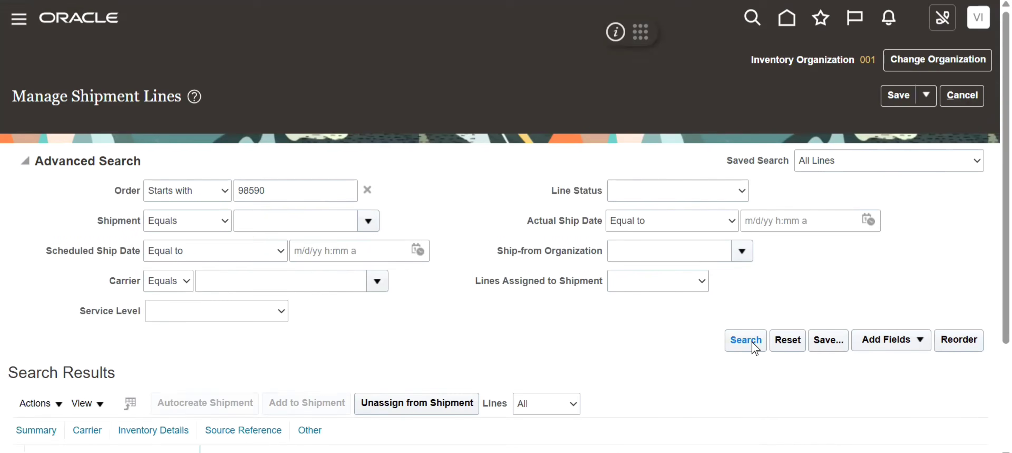
pyautogui.click(753, 344)
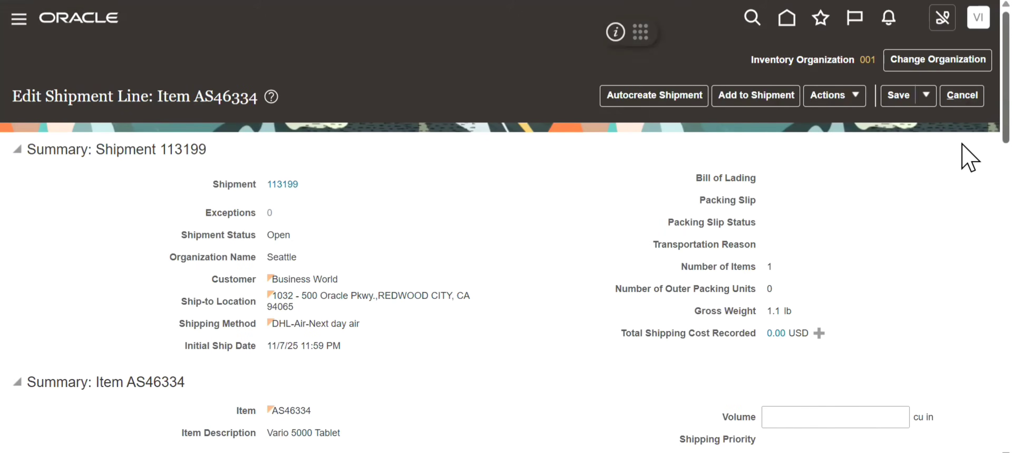
pyautogui.click(952, 96)
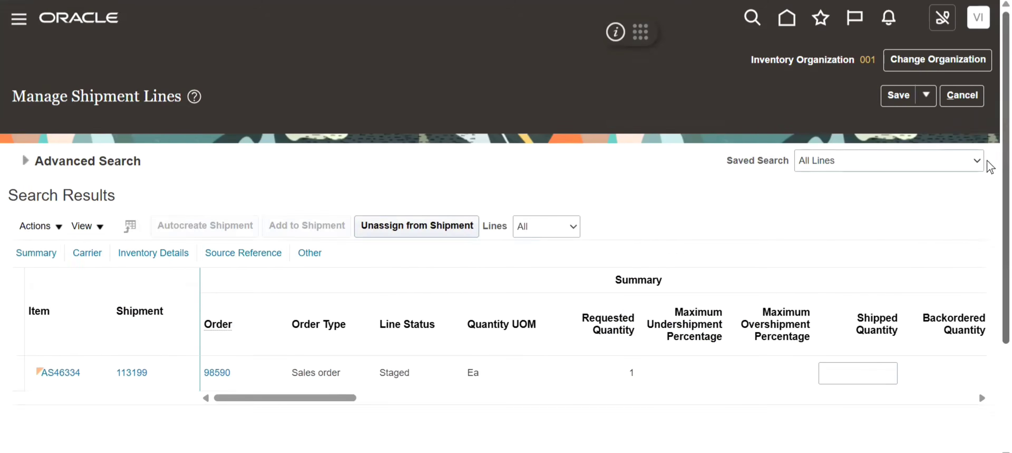
# - Check the Shipment and Line Status of item AS46334 in the shipment line results, then open its assigned shipment
pyautogui.moveTo(1005, 169); pyautogui.dragTo(1005, 233)
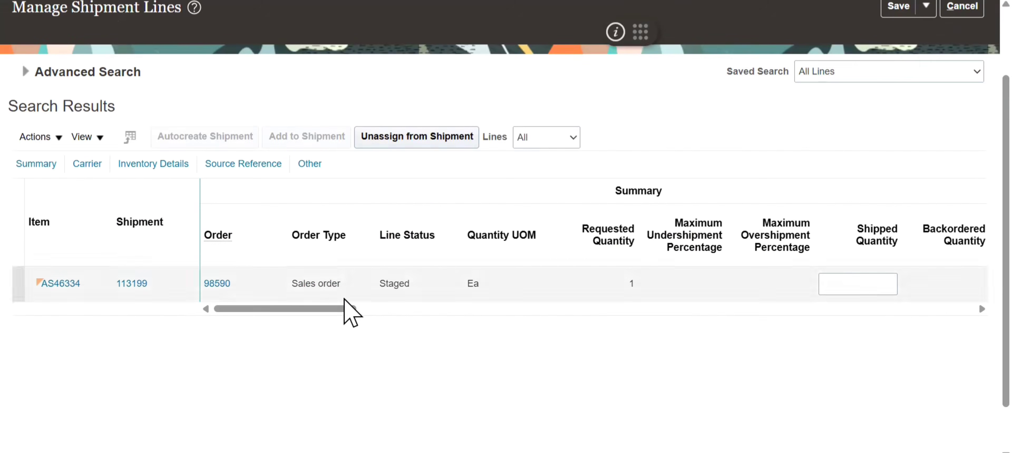
pyautogui.rightClick(319, 308)
pyautogui.click(125, 218)
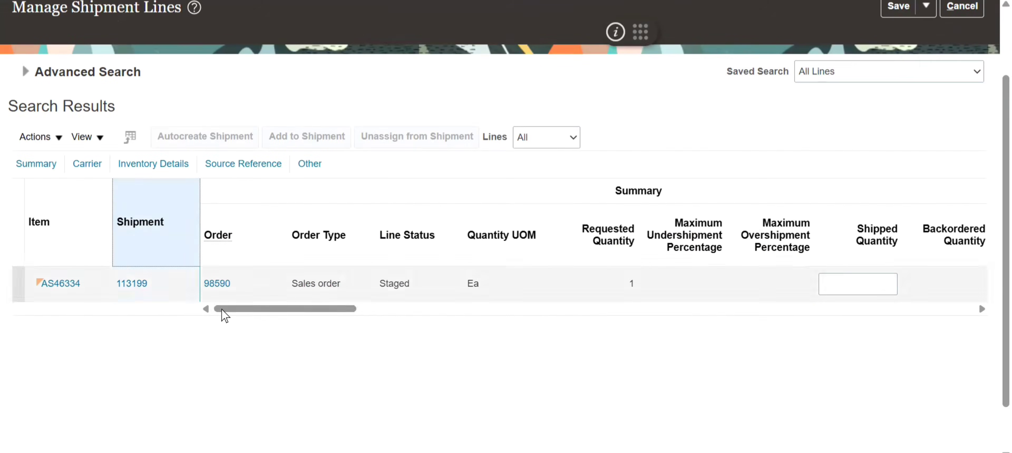
pyautogui.click(430, 236)
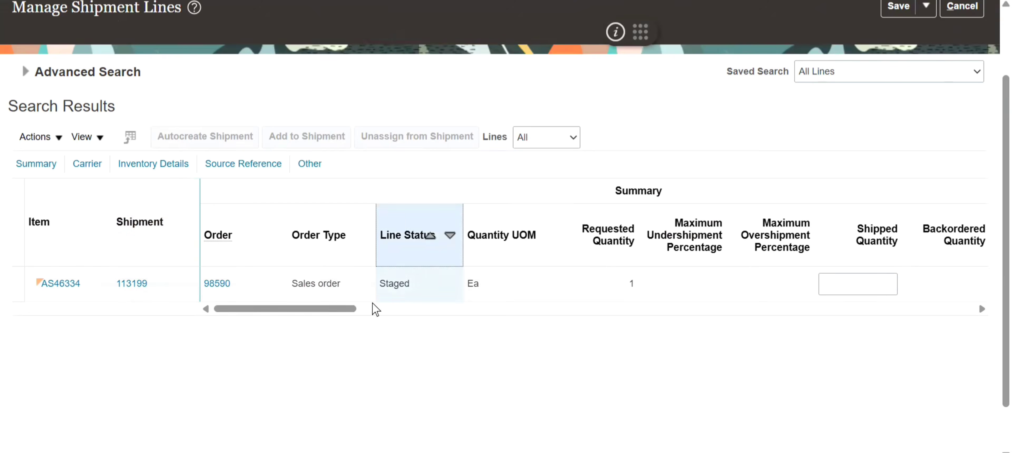
pyautogui.moveTo(316, 309); pyautogui.dragTo(180, 307)
pyautogui.click(132, 284)
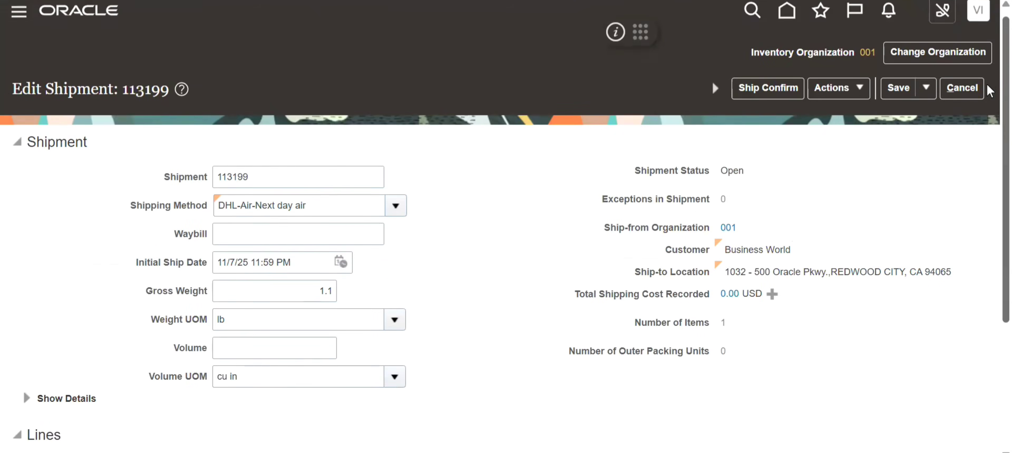
# - Examine the Shipment Status, then the AS46334 line's Line Status, Movement Request and Subinventory
pyautogui.moveTo(761, 176); pyautogui.dragTo(634, 189)
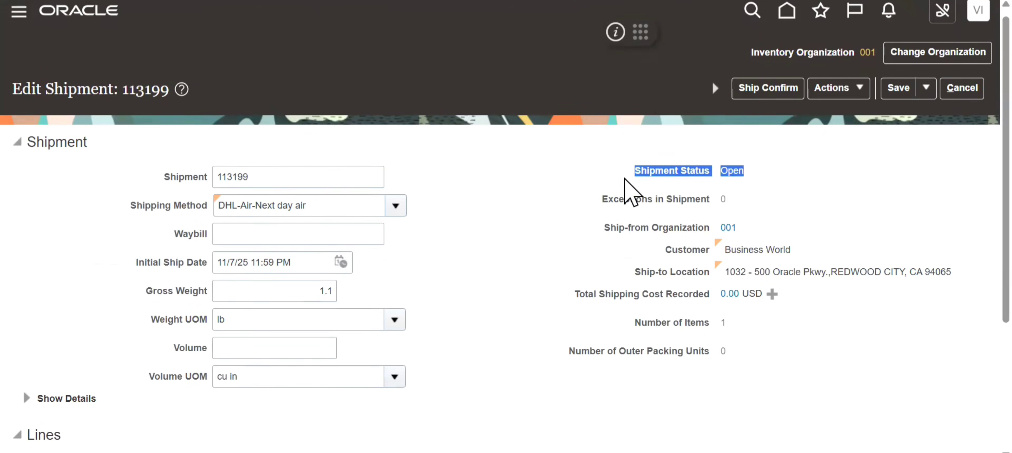
pyautogui.scroll(-3, 962, 170)
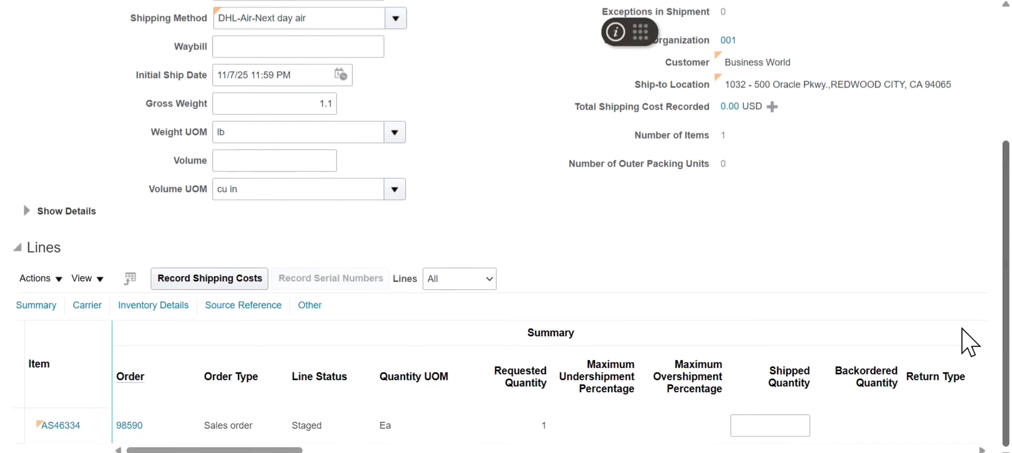
pyautogui.click(306, 362)
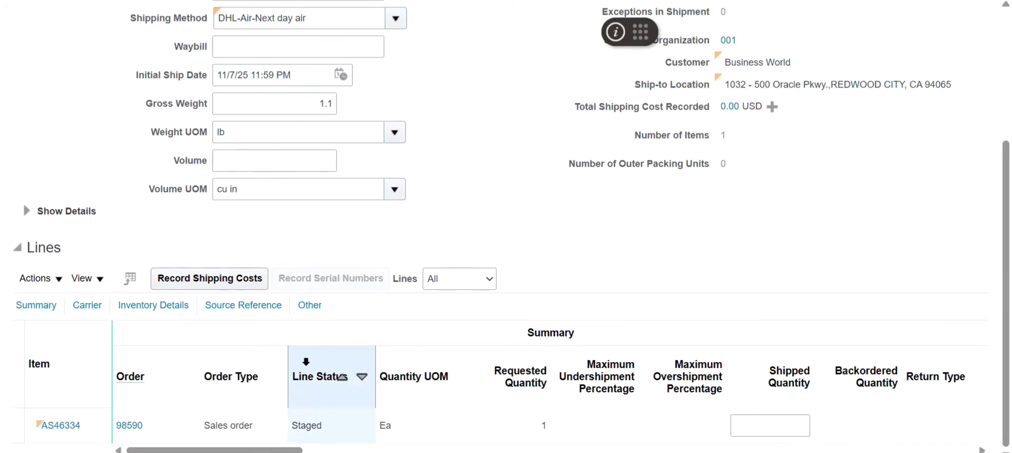
pyautogui.moveTo(290, 451); pyautogui.dragTo(593, 450)
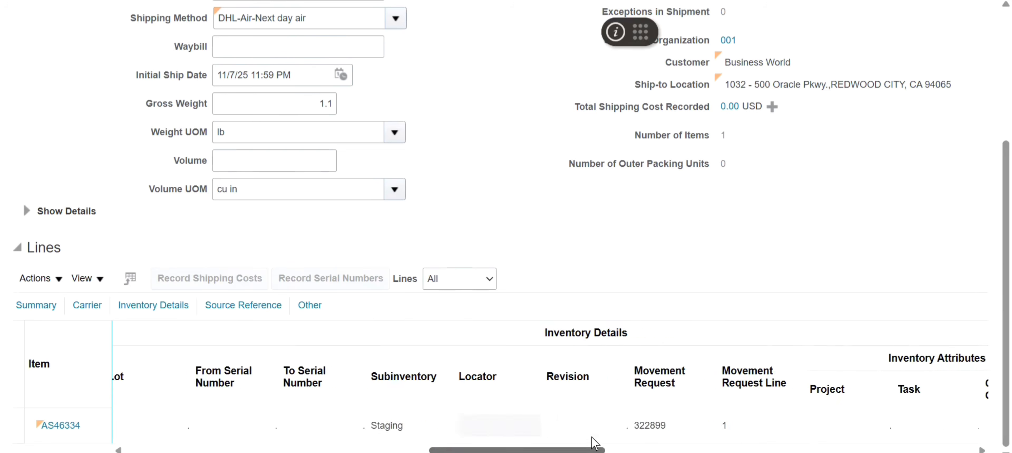
pyautogui.click(649, 355)
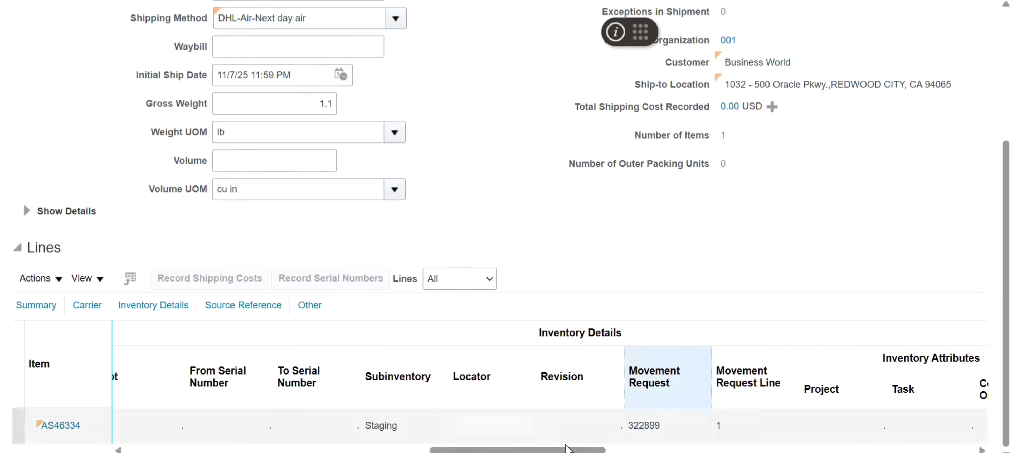
pyautogui.click(394, 357)
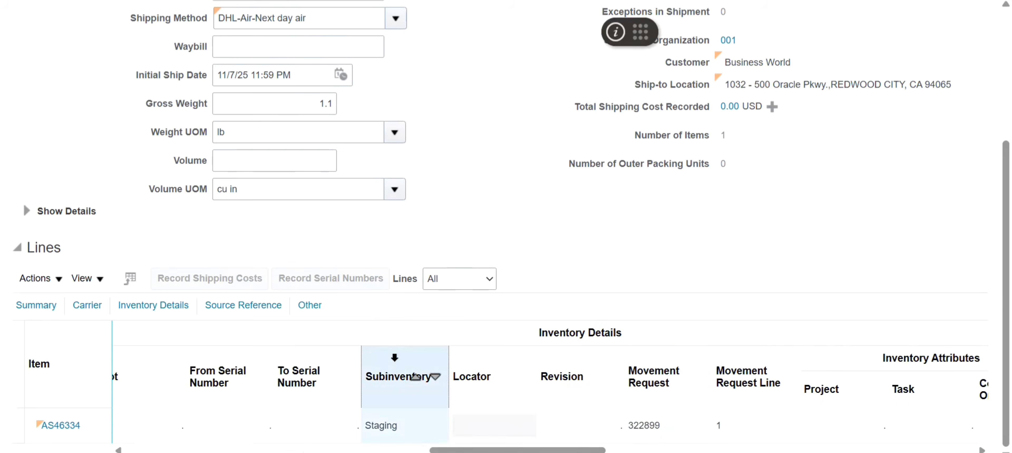
# - Examine the Integration Status of the AS46334 line and return to the shipment header
pyautogui.moveTo(470, 451); pyautogui.dragTo(867, 440)
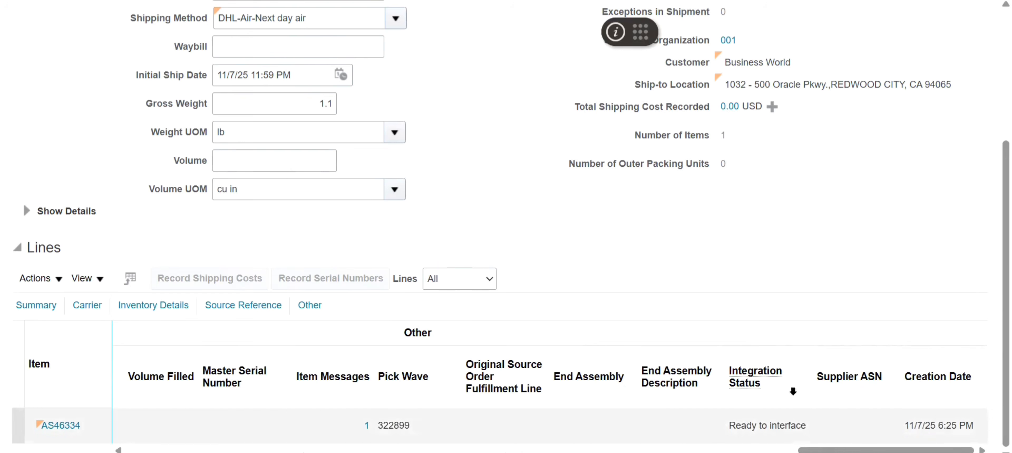
pyautogui.click(748, 355)
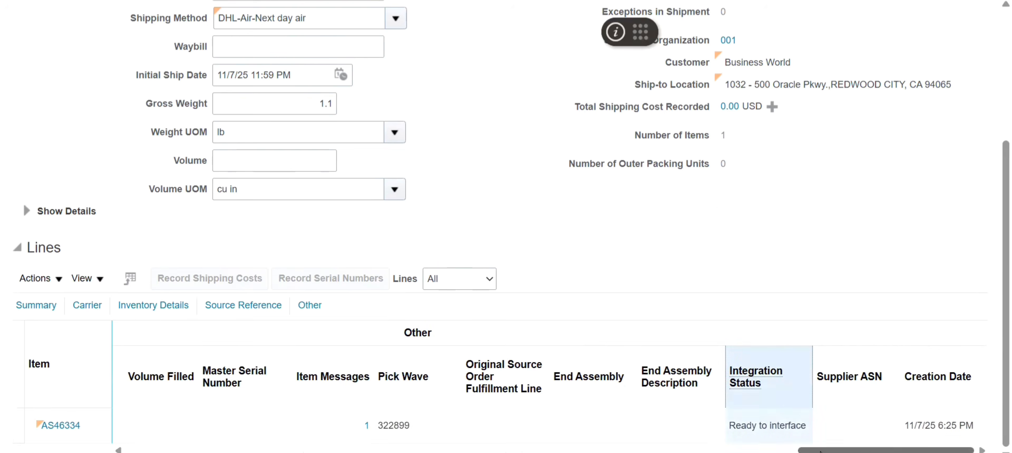
pyautogui.moveTo(821, 451); pyautogui.dragTo(115, 447)
pyautogui.scroll(2, 967, 149)
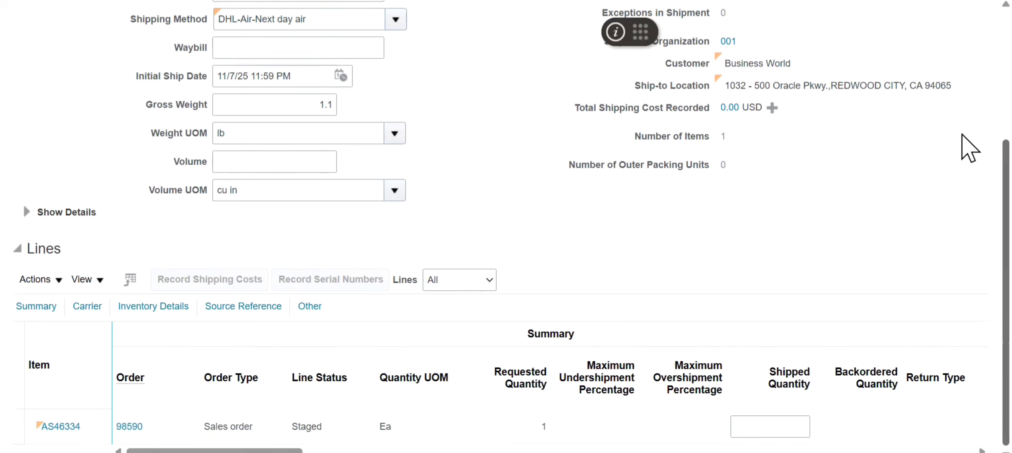
pyautogui.scroll(2, 962, 69)
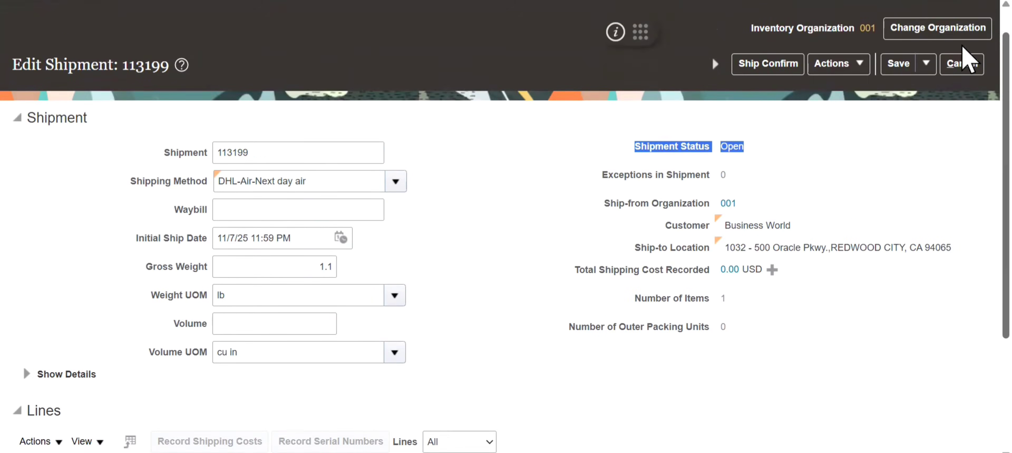
# - Switch to Excel and fill the Line Status, Ready to release and Staged cells G7:G9 with light blue
pyautogui.hotkey('alt', 'Tab')
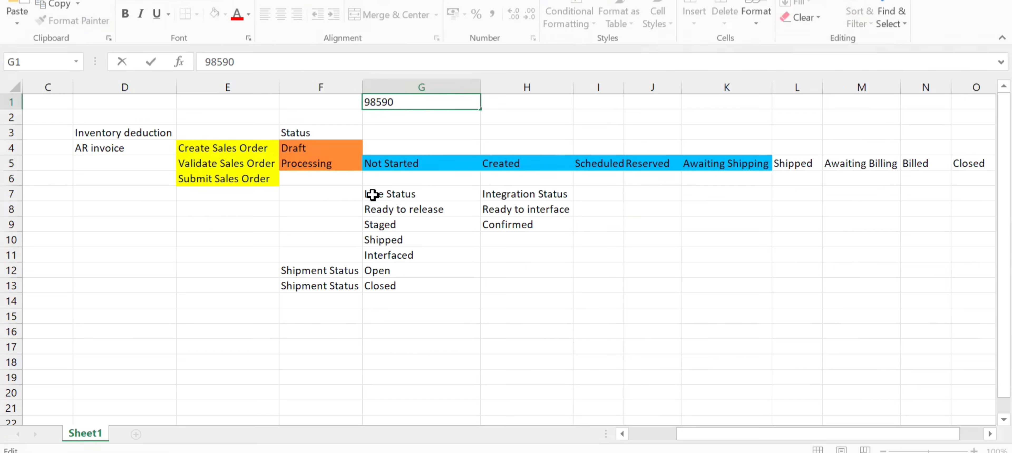
pyautogui.click(402, 196)
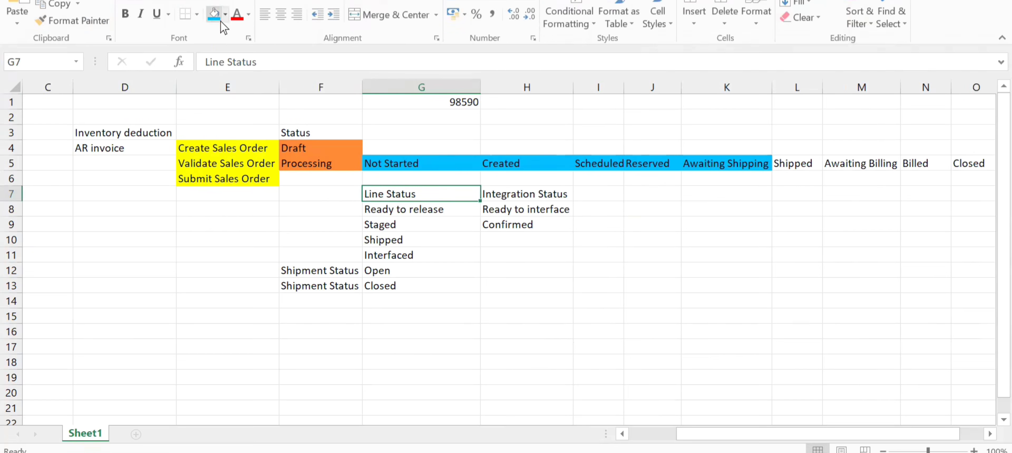
pyautogui.click(213, 15)
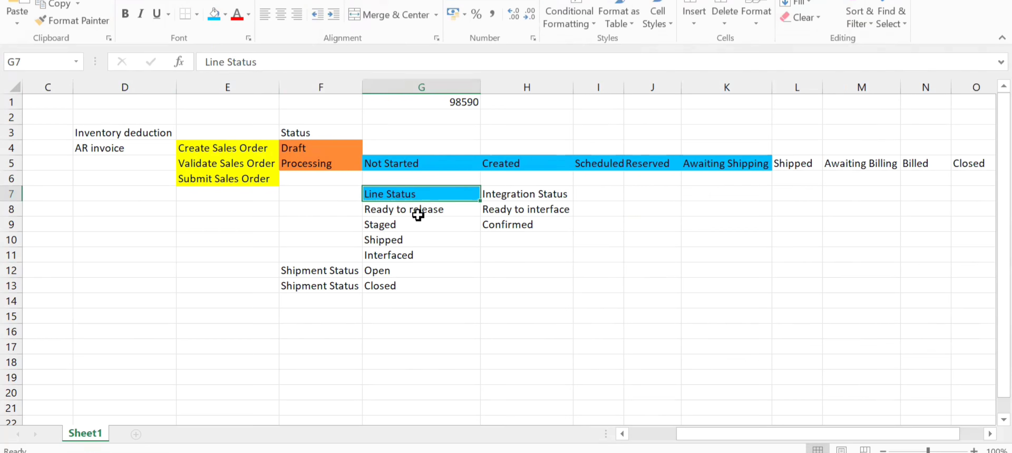
pyautogui.click(417, 215)
pyautogui.click(214, 17)
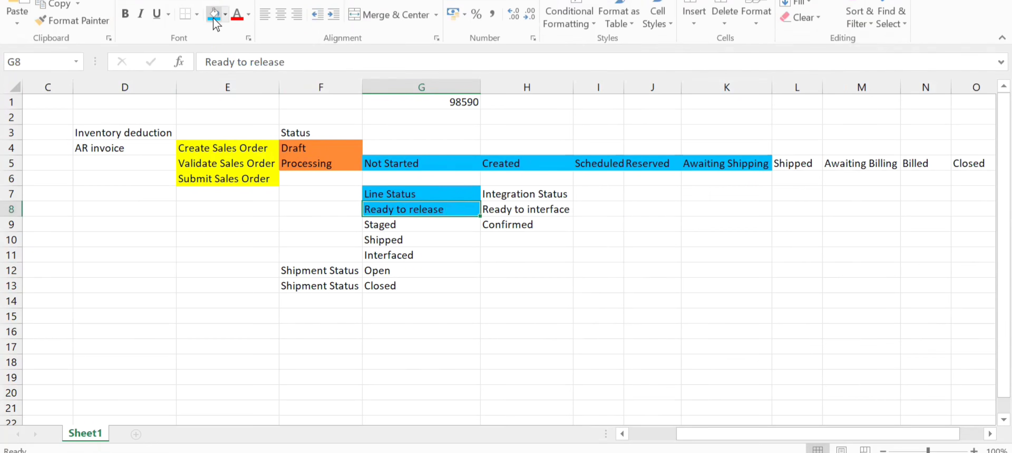
pyautogui.press('Down')
pyautogui.click(214, 17)
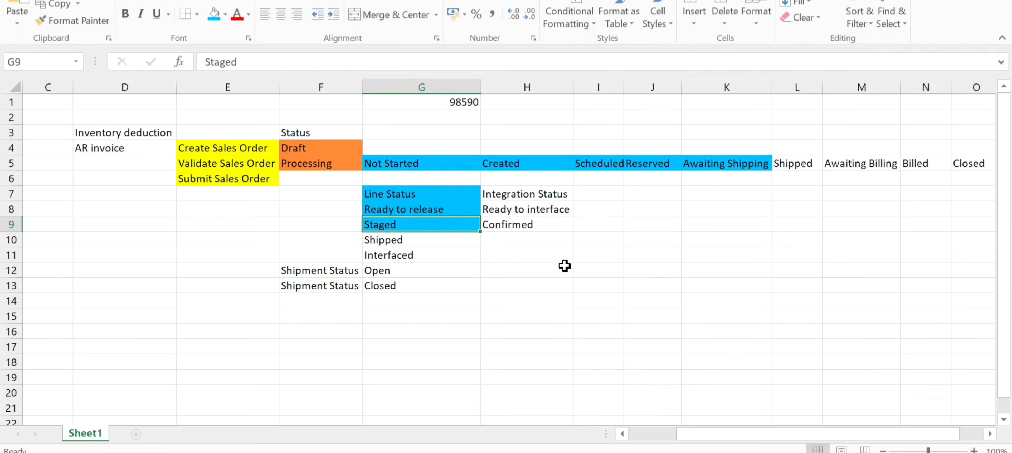
# - Fill the Ready to interface cell H8 with light gold
pyautogui.click(535, 210)
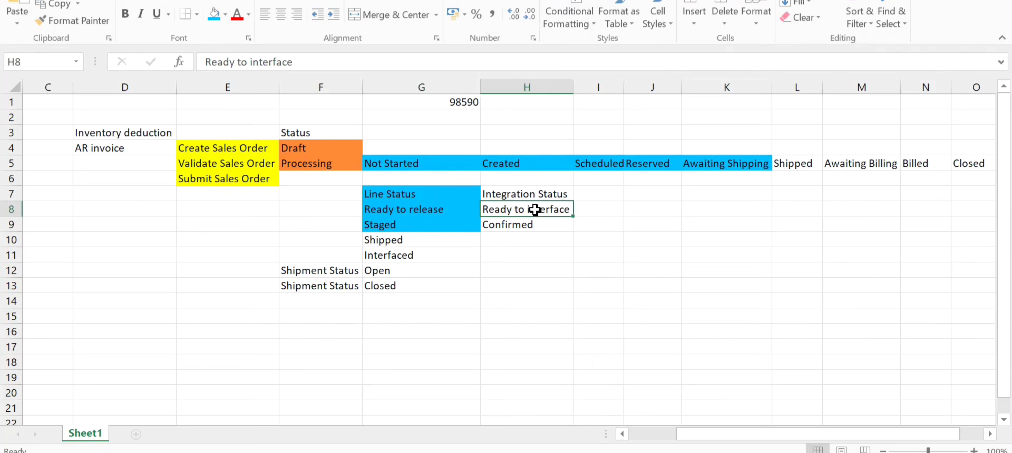
pyautogui.click(225, 15)
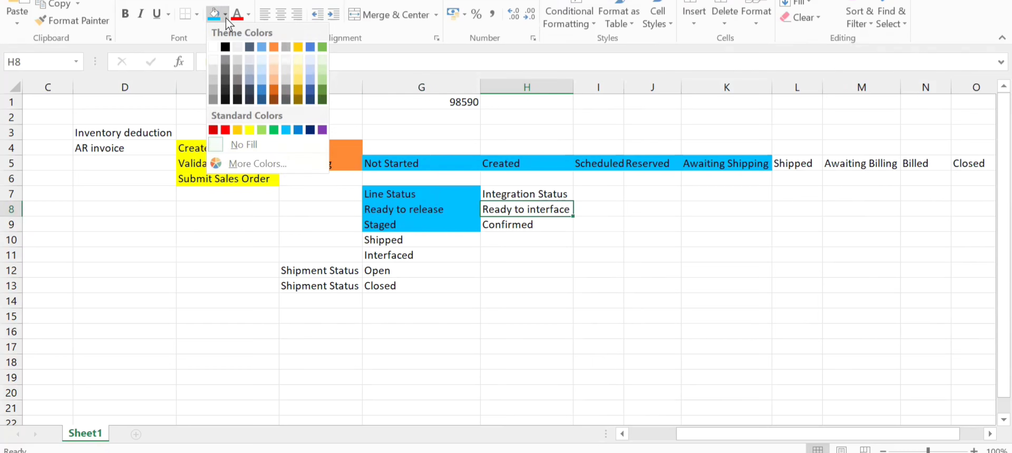
pyautogui.click(298, 84)
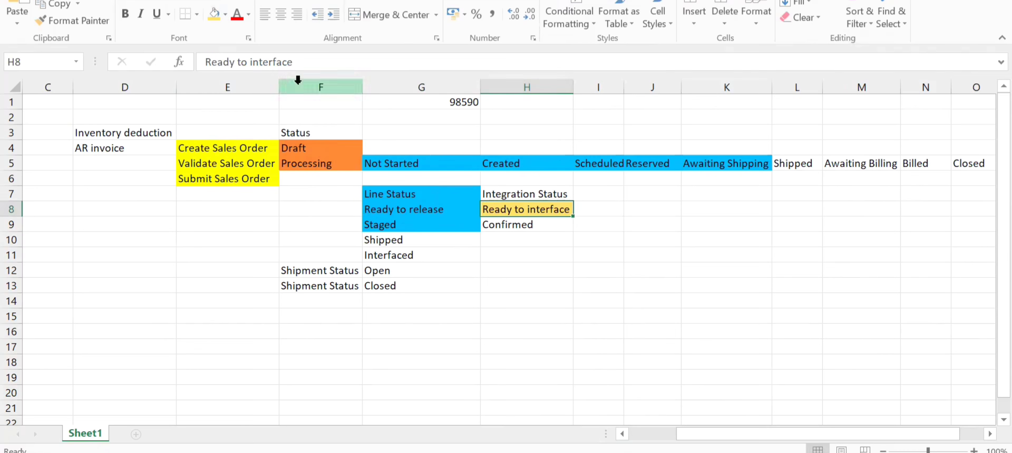
# - Switch back to Oracle, ship confirm the open shipment and acknowledge the confirmation
pyautogui.hotkey('alt', 'Tab')
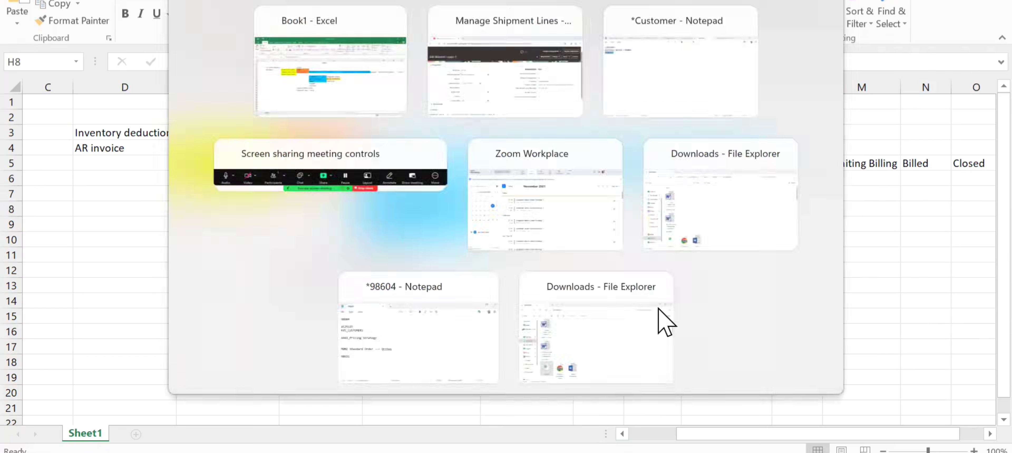
pyautogui.click(756, 69)
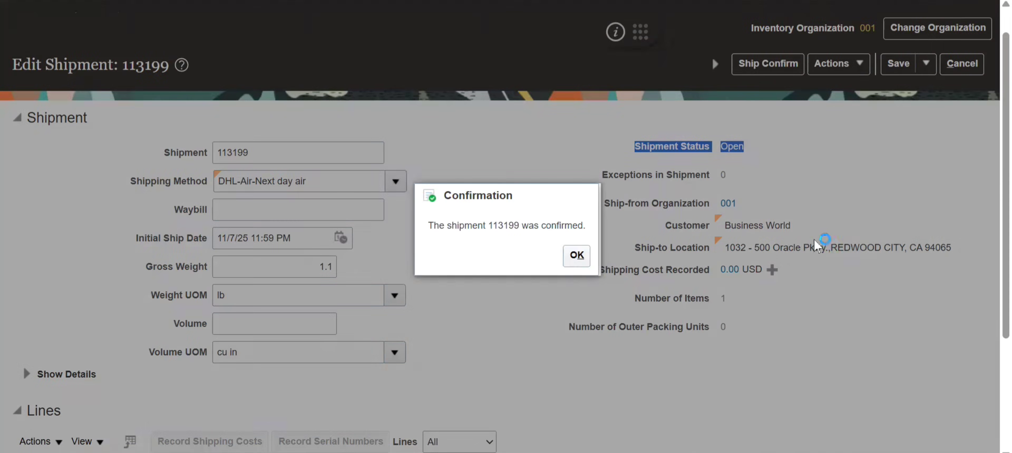
pyautogui.click(576, 256)
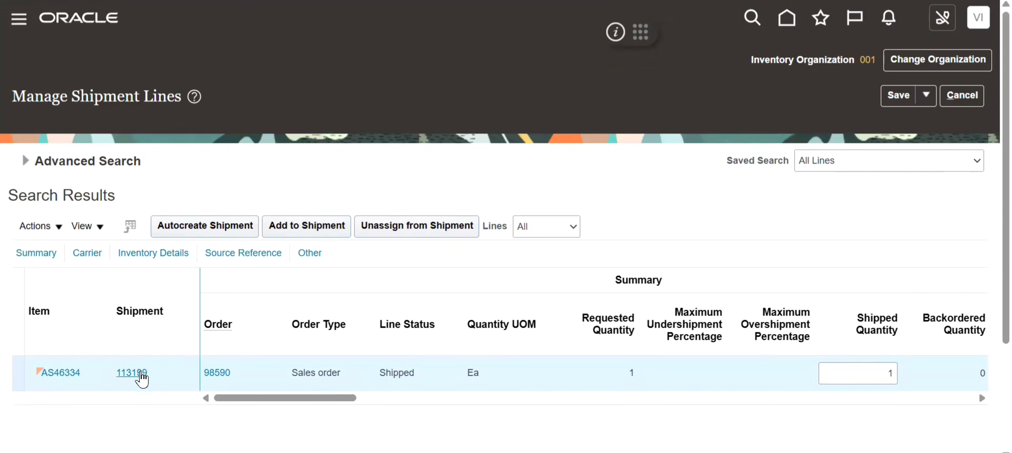
# - Reopen the shipment for item AS46334 and examine its Shipment Status, Line Status and Integration Status
pyautogui.click(141, 374)
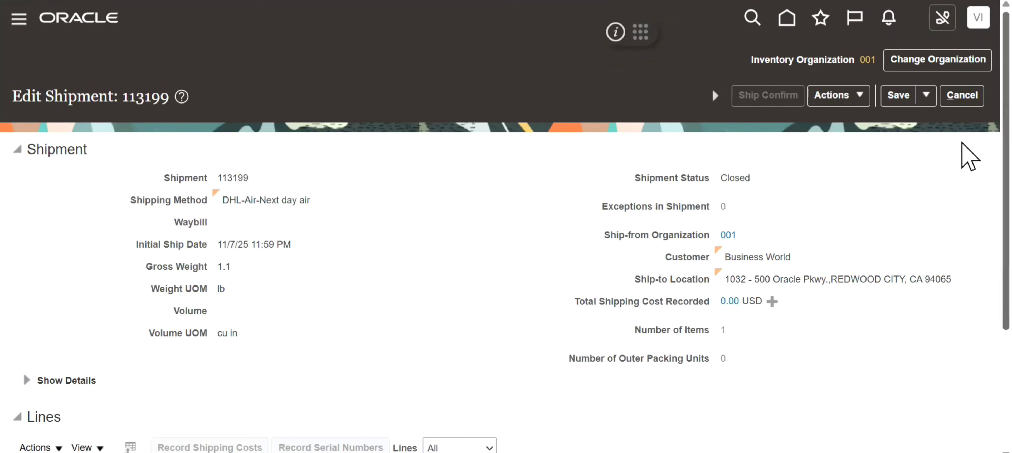
pyautogui.moveTo(783, 182); pyautogui.dragTo(634, 185)
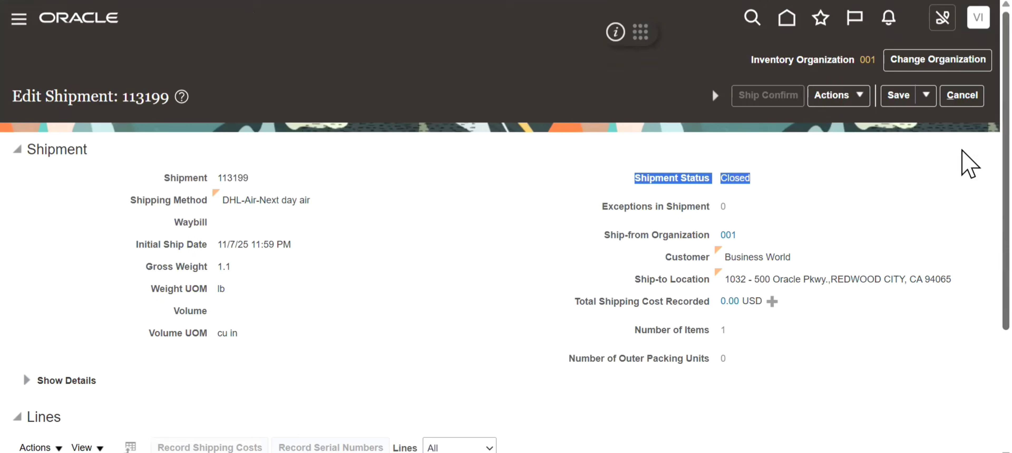
pyautogui.scroll(-4, 964, 158)
pyautogui.click(342, 377)
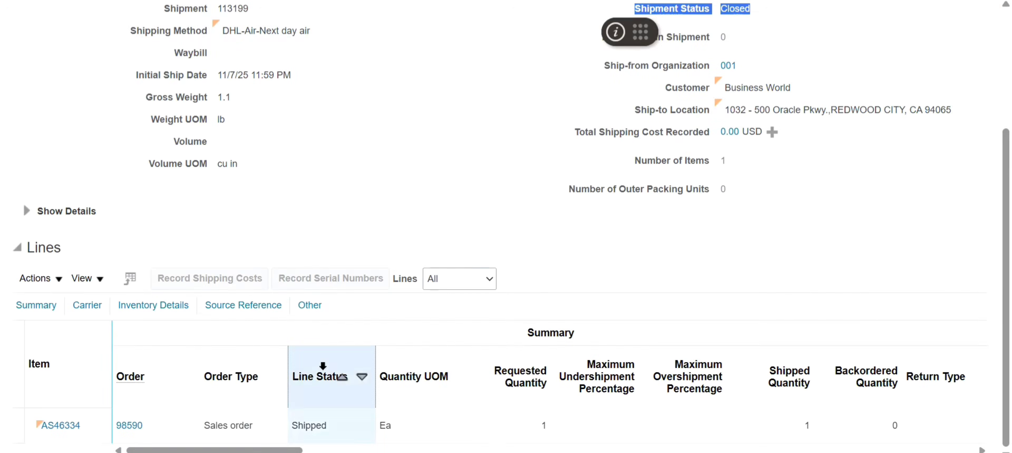
pyautogui.moveTo(264, 451); pyautogui.dragTo(970, 443)
pyautogui.click(758, 358)
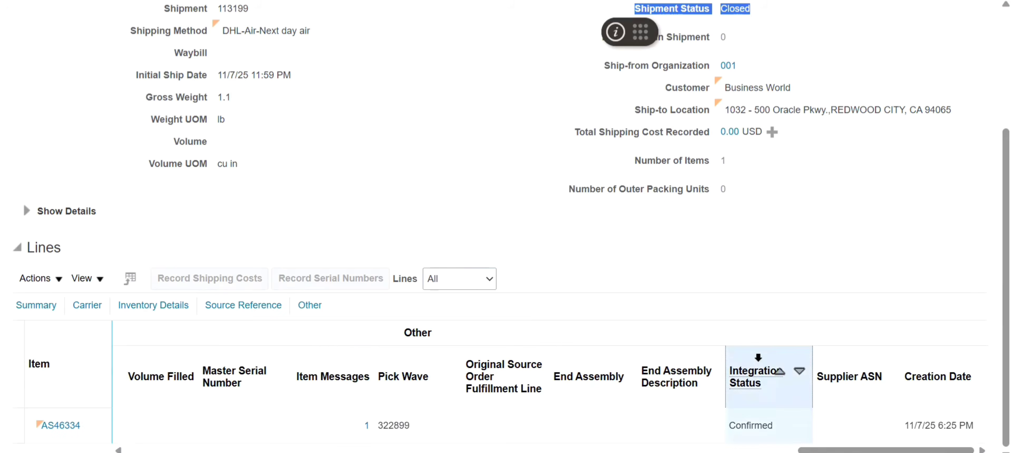
# - Switch to Excel and fill the Confirmed cell H9 with light gold and the Shipped cell G10 with light blue
pyautogui.hotkey('alt', 'Tab')
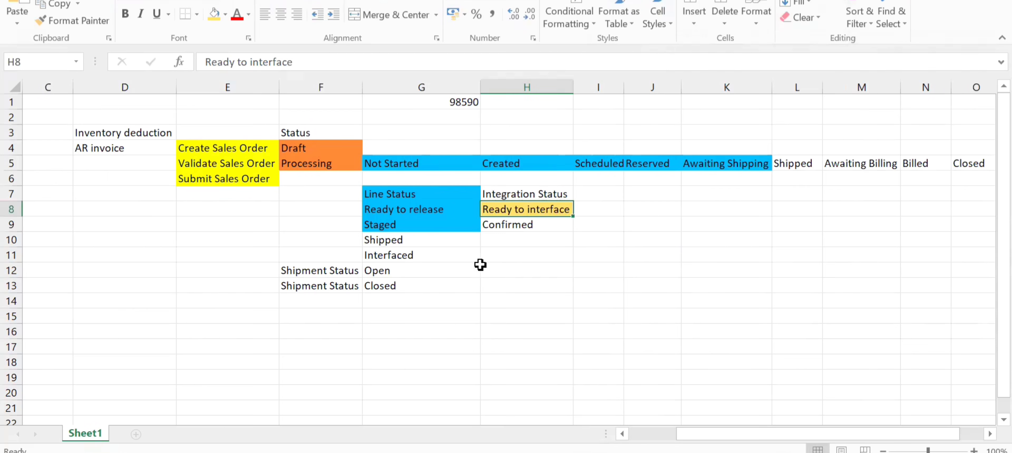
pyautogui.click(508, 225)
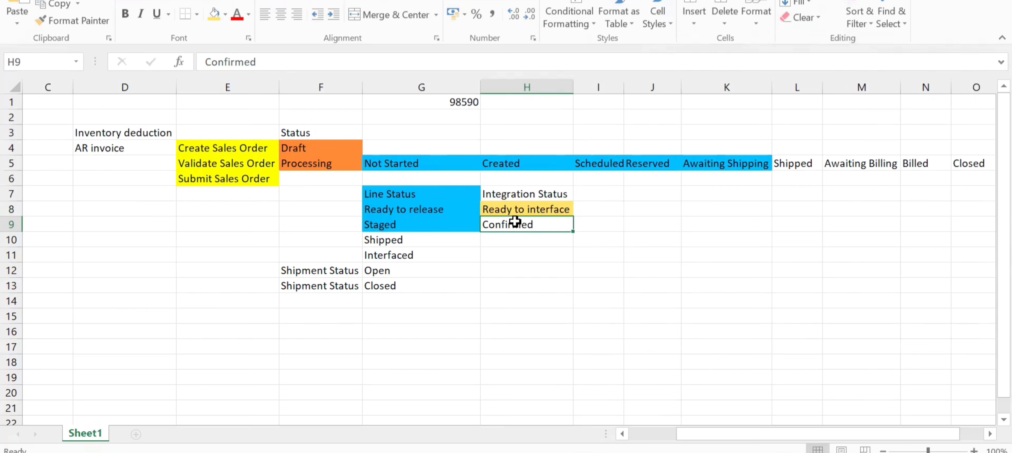
pyautogui.click(209, 19)
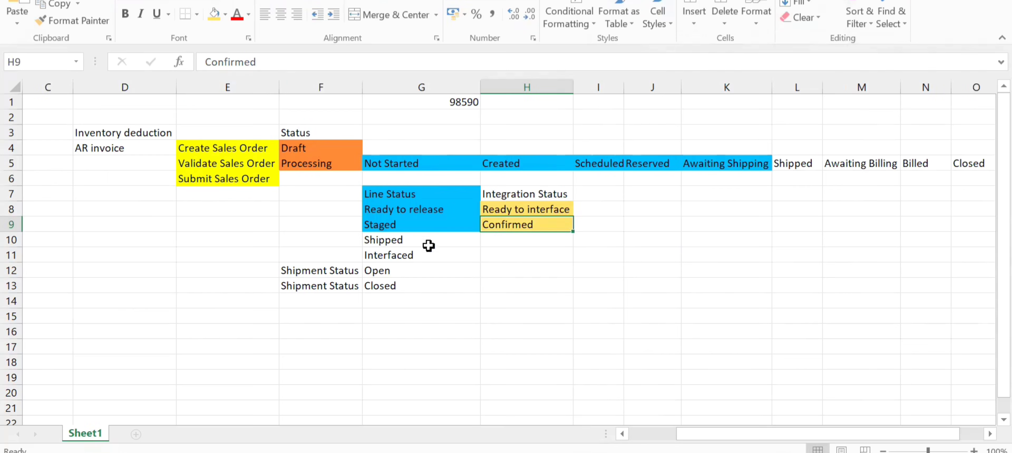
pyautogui.click(404, 241)
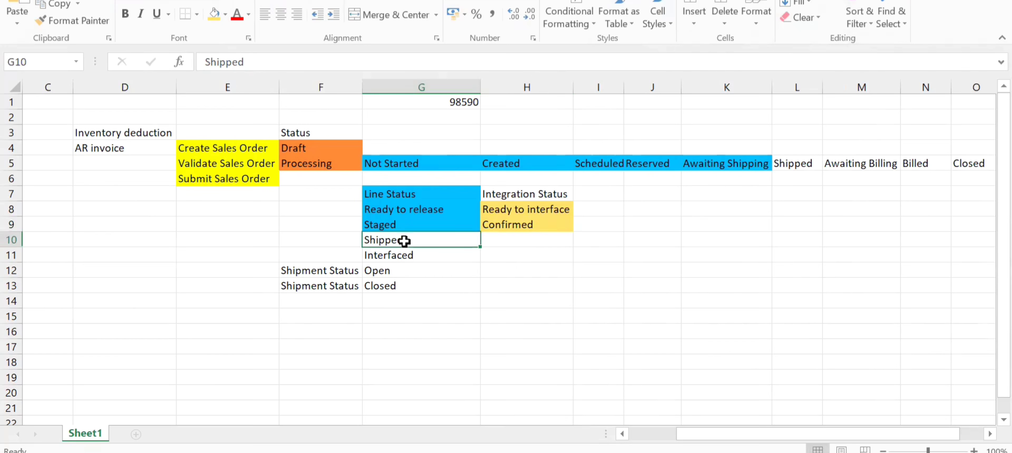
pyautogui.click(225, 14)
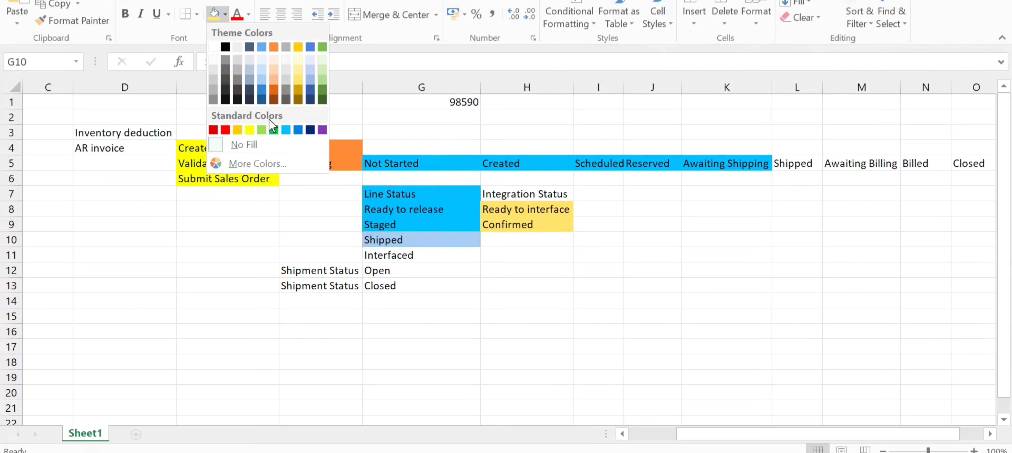
pyautogui.click(286, 130)
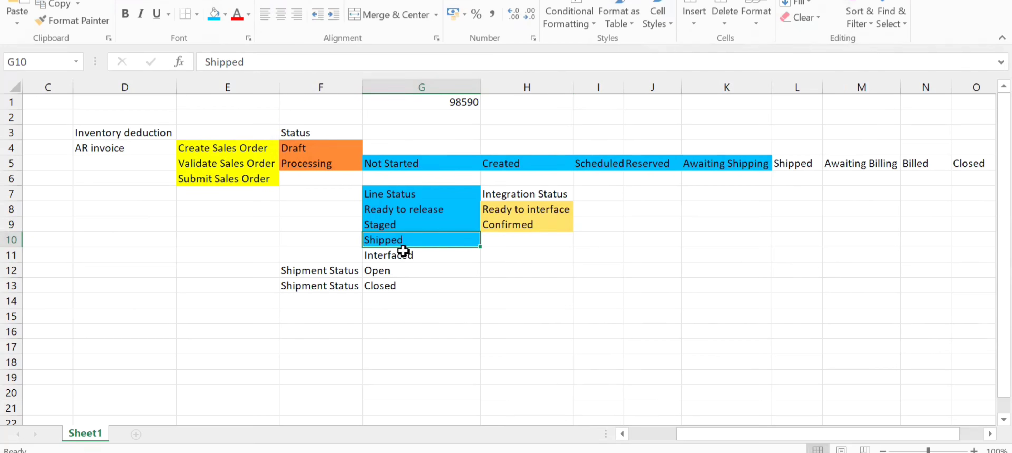
# - Switch back to Oracle, leave the shipment and check the Line Status of item AS46334 in the shipment lines
pyautogui.click(675, 333)
pyautogui.hotkey('alt', 'Tab')
pyautogui.scroll(5, 964, 96)
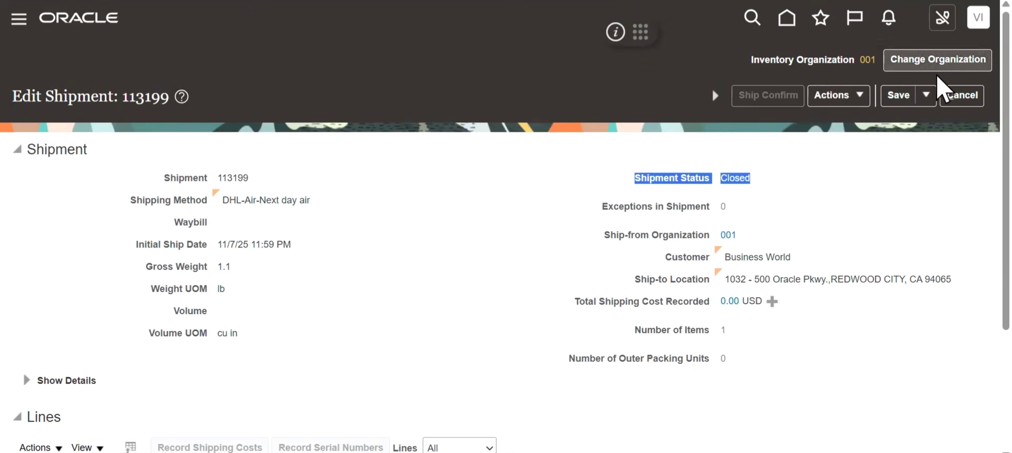
pyautogui.click(860, 99)
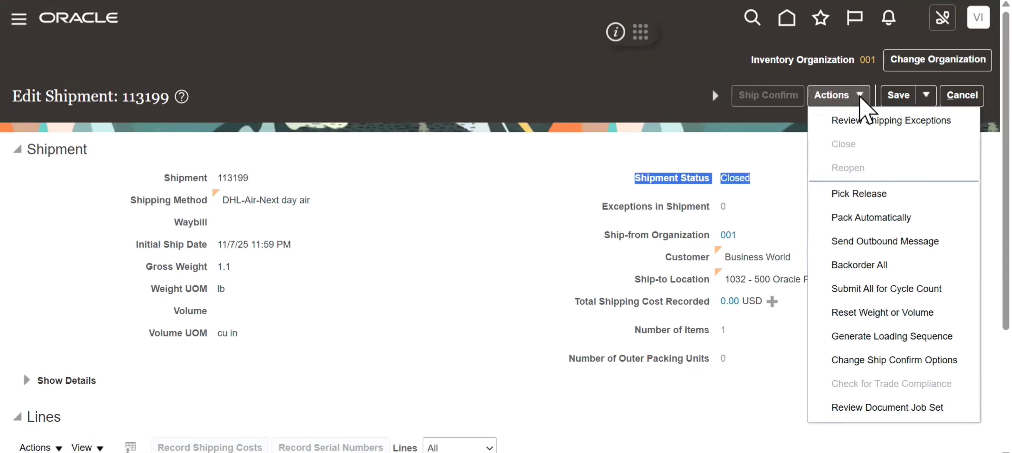
pyautogui.click(959, 95)
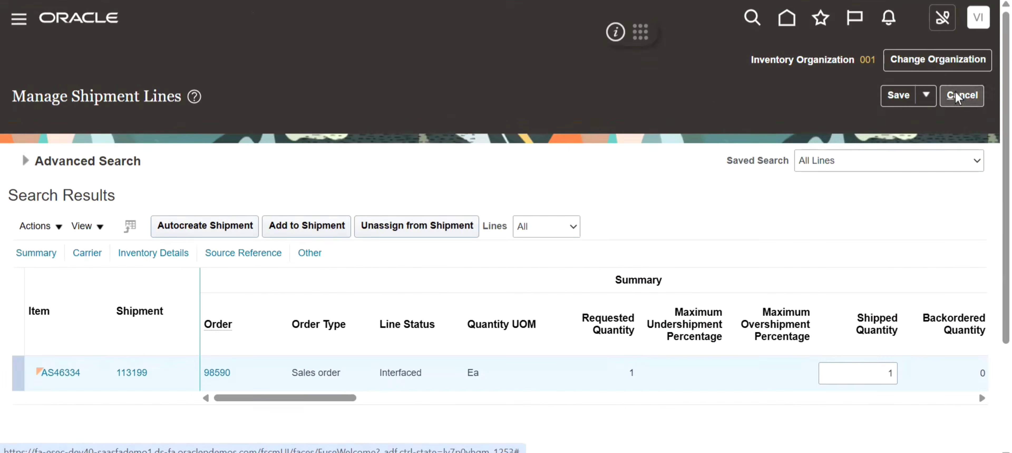
pyautogui.click(407, 324)
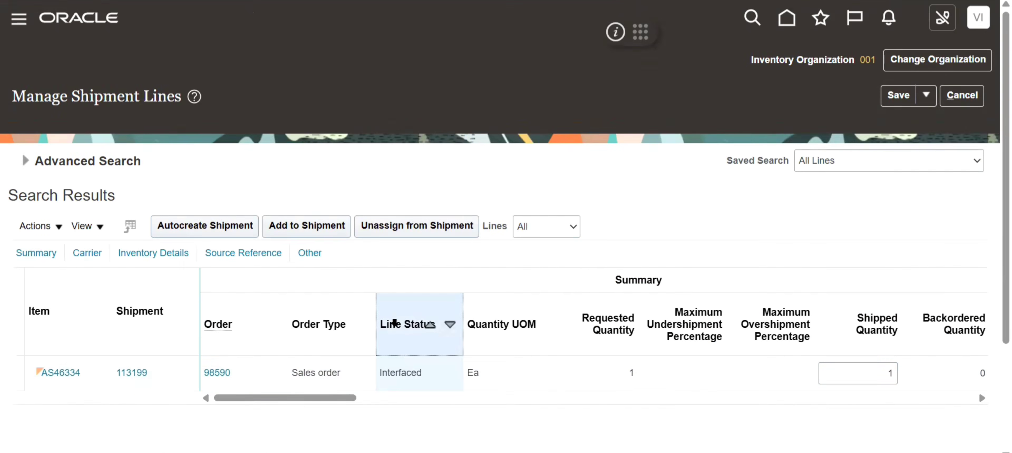
# - Reopen the shipment of item AS46334 and review its Shipment Status, Line Status and Integration Status
pyautogui.click(138, 380)
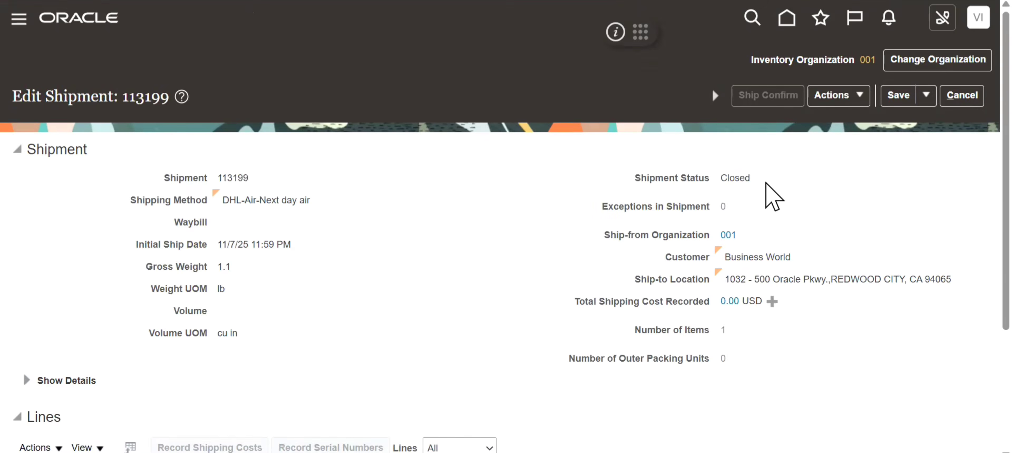
pyautogui.moveTo(768, 196); pyautogui.dragTo(630, 200)
pyautogui.scroll(-4, 967, 219)
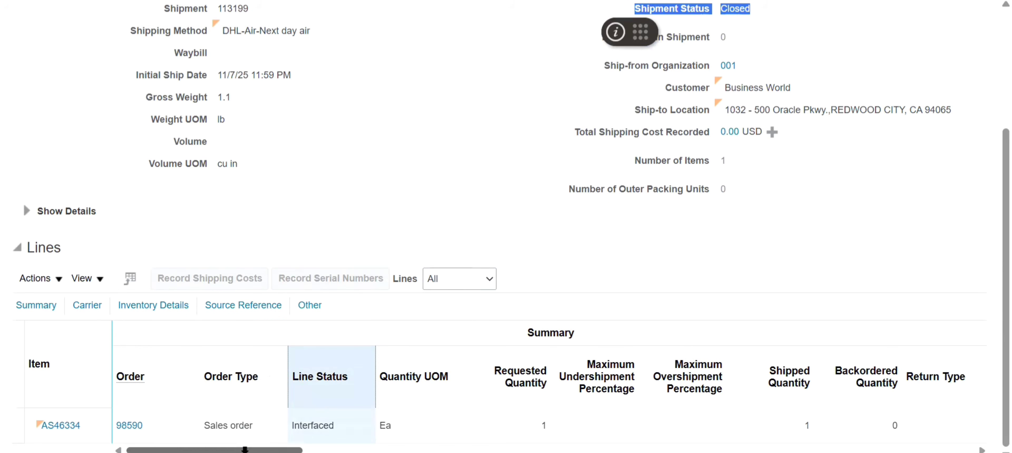
pyautogui.moveTo(241, 448); pyautogui.dragTo(912, 450)
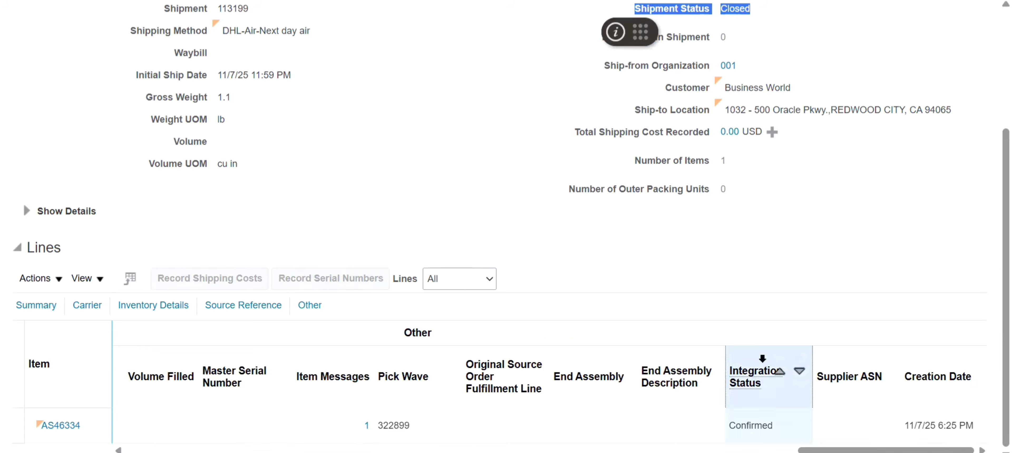
pyautogui.scroll(4, 971, 95)
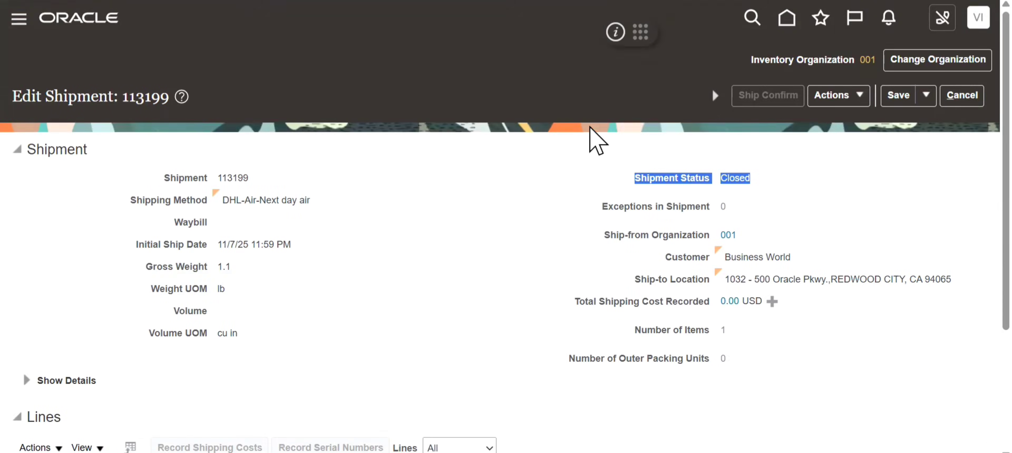
# - Leave the shipment, return to the home page and look up the Business World sales order in Order Management
pyautogui.click(950, 102)
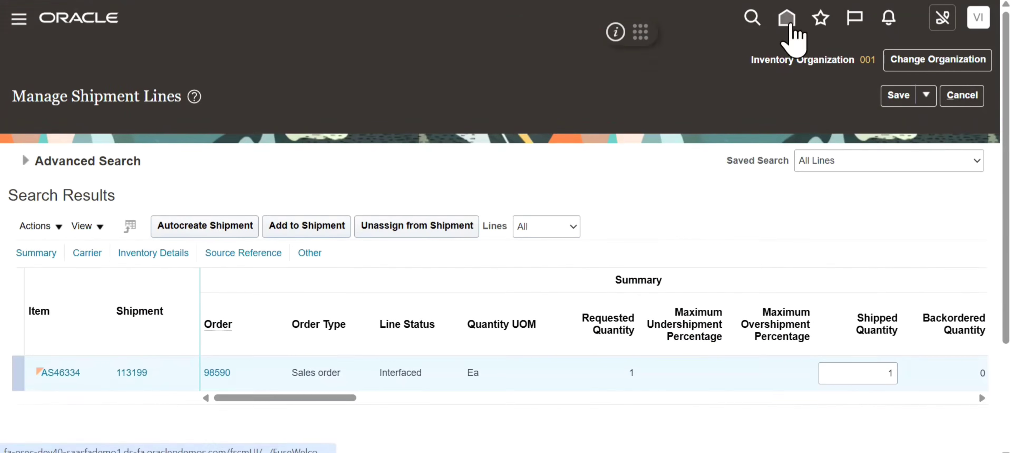
pyautogui.click(787, 19)
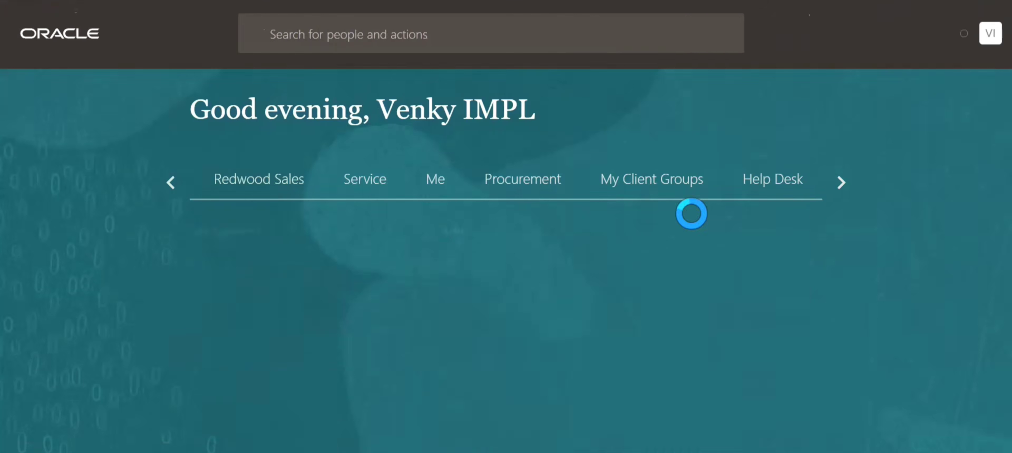
pyautogui.click(260, 190)
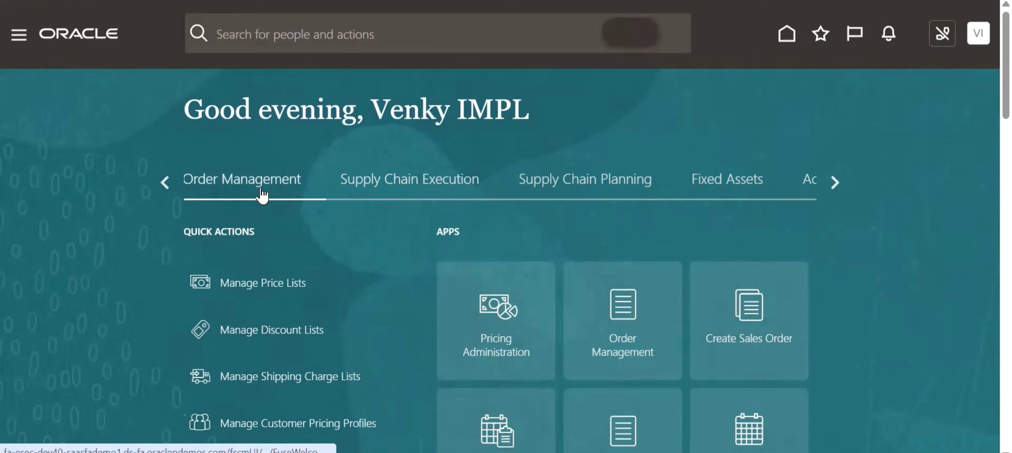
pyautogui.click(637, 435)
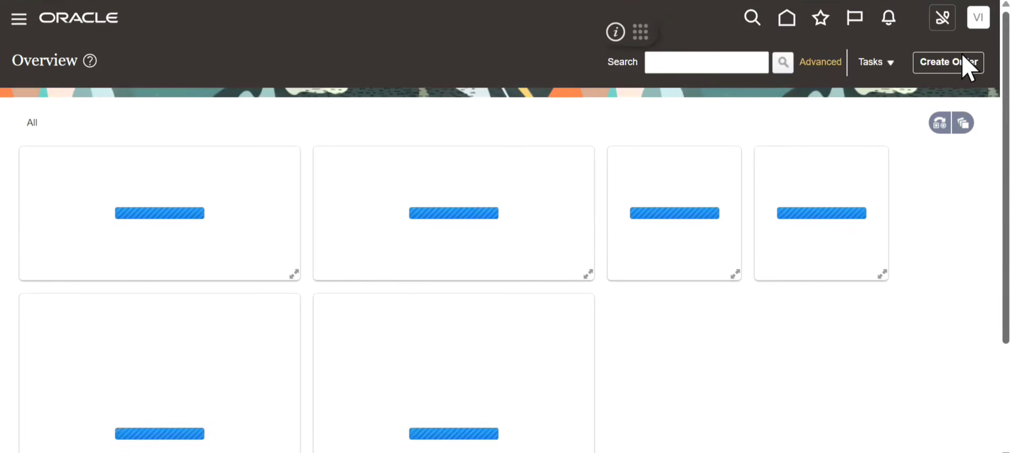
pyautogui.click(714, 59)
pyautogui.write('98590')
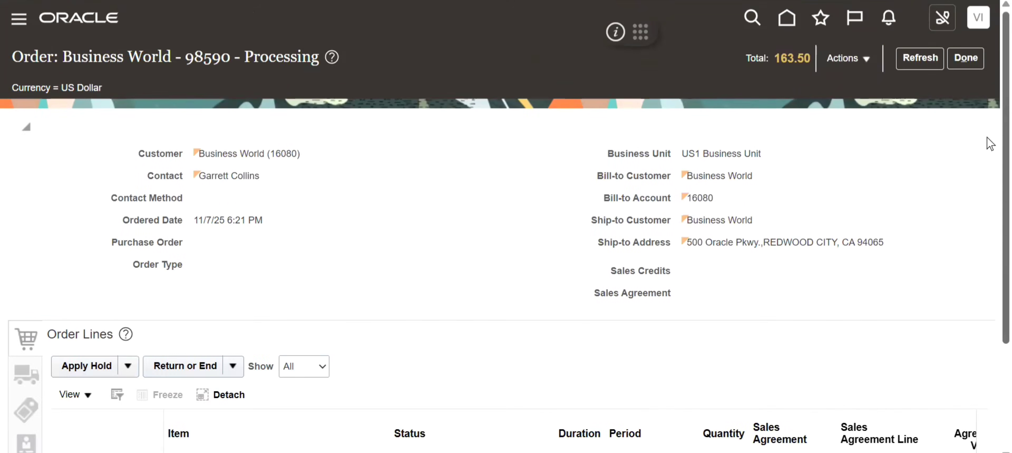
# - Examine the sales order's overall status and the Status of its order line for item AS46334
pyautogui.scroll(-3, 988, 165)
pyautogui.scroll(3, 987, 196)
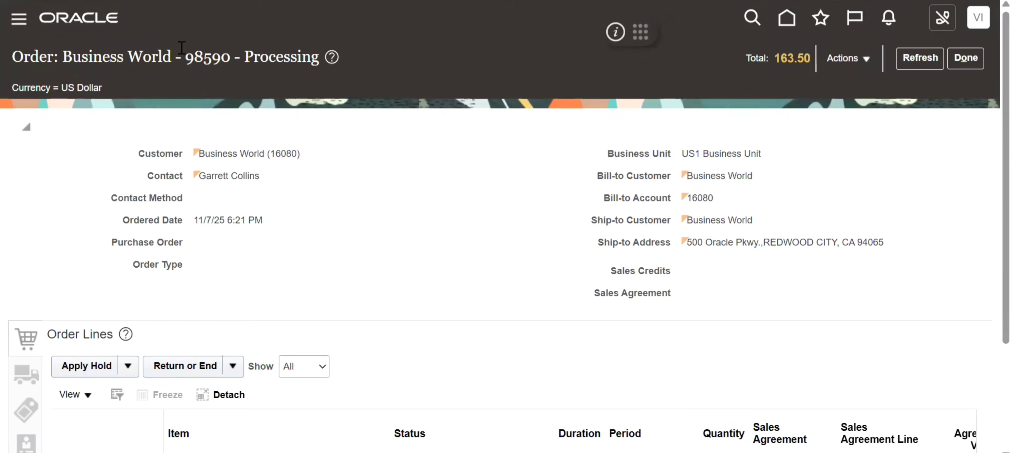
pyautogui.scroll(-3, 988, 314)
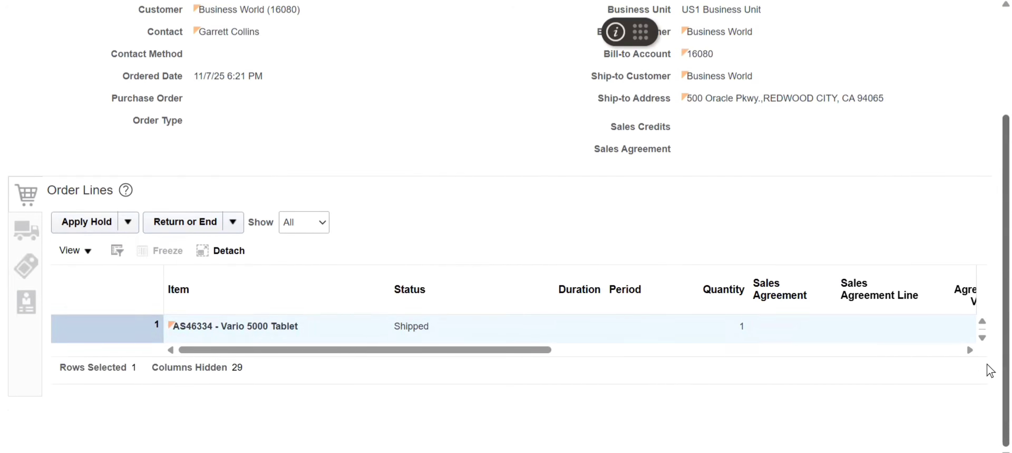
pyautogui.click(412, 273)
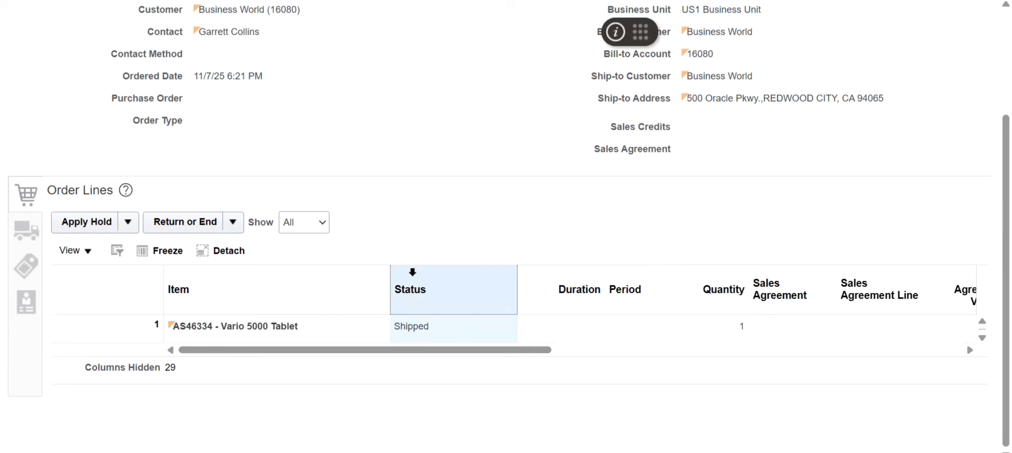
pyautogui.scroll(3, 989, 34)
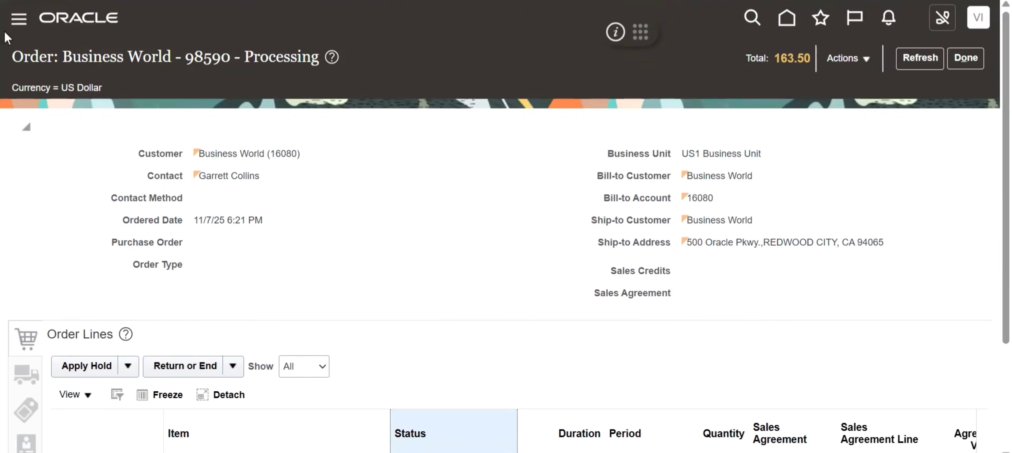
# - Open the Scheduled Processes page from the Tools area
pyautogui.click(19, 19)
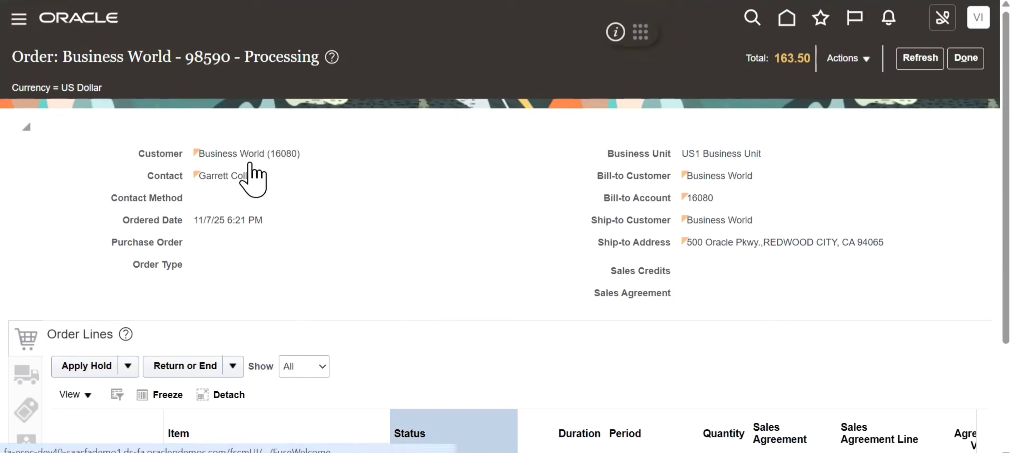
pyautogui.scroll(-10, 609, 270)
pyautogui.scroll(-5, 608, 280)
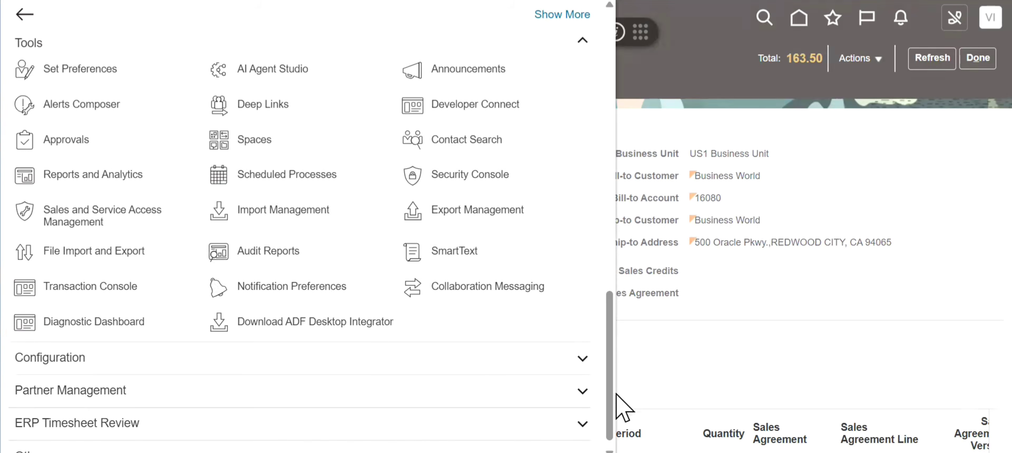
pyautogui.click(271, 177)
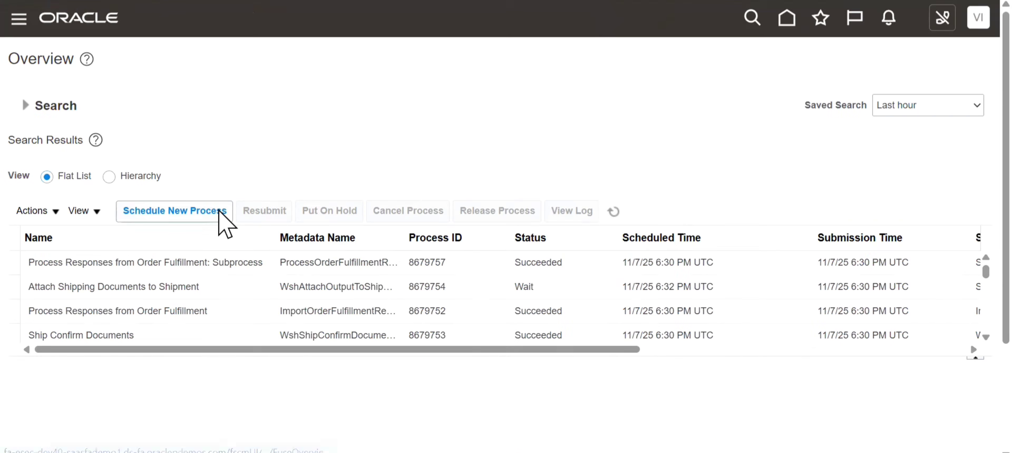
# - Schedule a new process of type Job using Manage Shipment Interface and proceed to its details
pyautogui.click(220, 212)
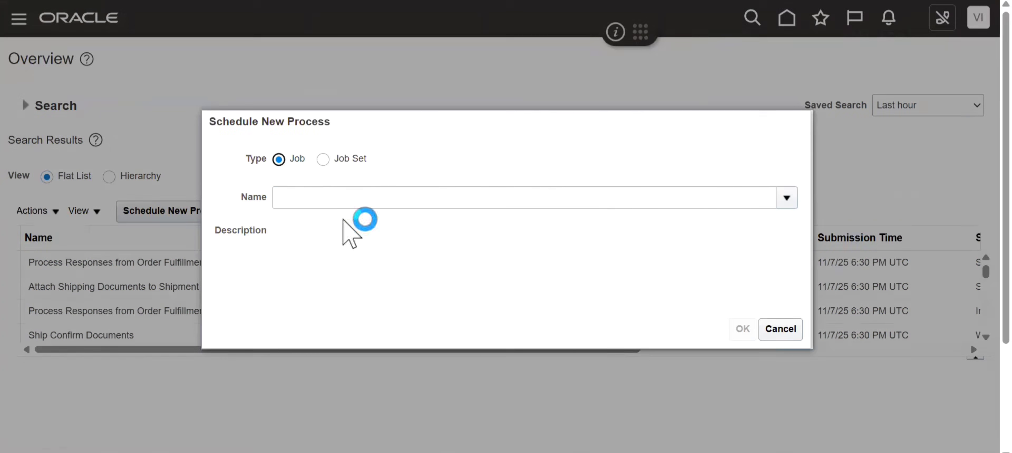
pyautogui.click(340, 205)
pyautogui.write('Manage Shipment int')
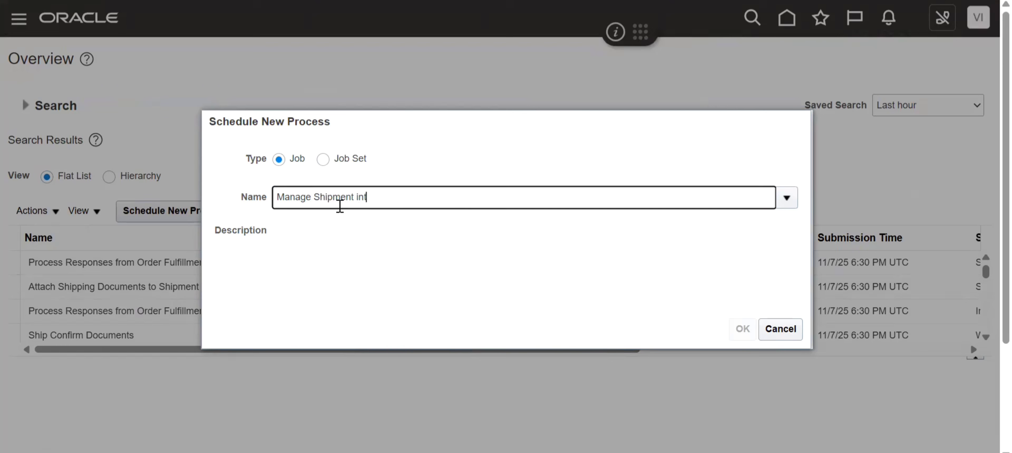
pyautogui.press('Tab')
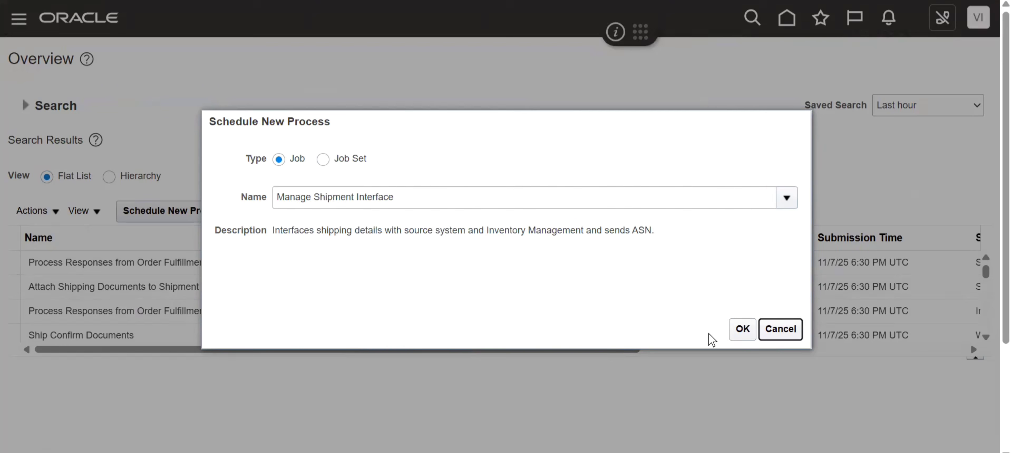
pyautogui.click(742, 329)
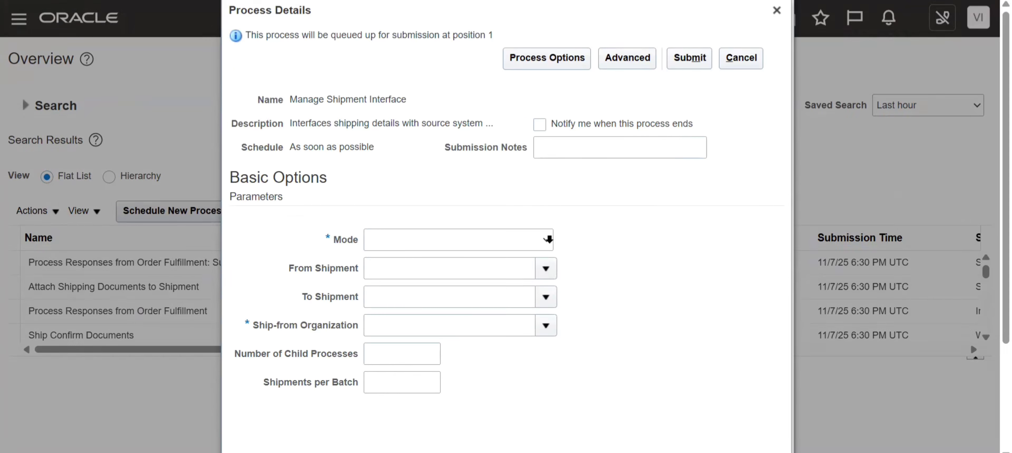
# - Submit the Manage Shipment Interface process with Mode All and Ship-from Organization 001, and acknowledge the confirmation
pyautogui.click(548, 239)
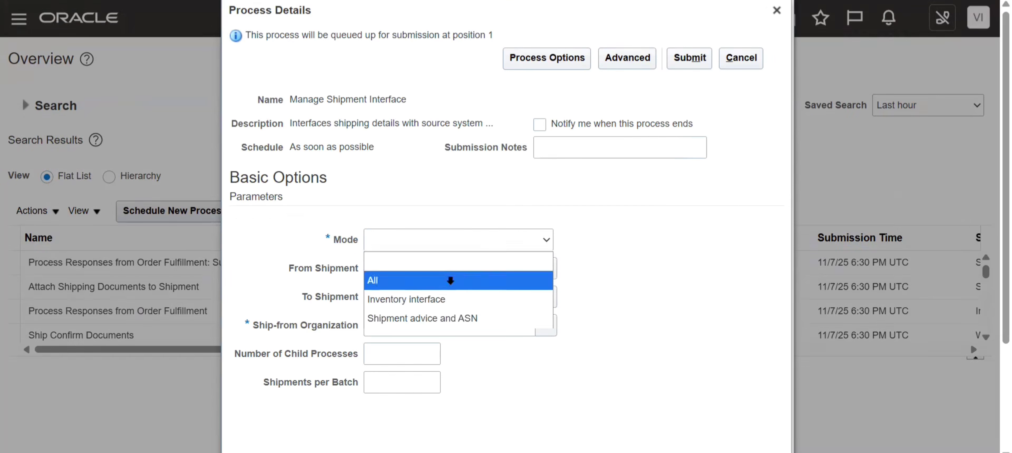
pyautogui.click(519, 280)
pyautogui.click(540, 326)
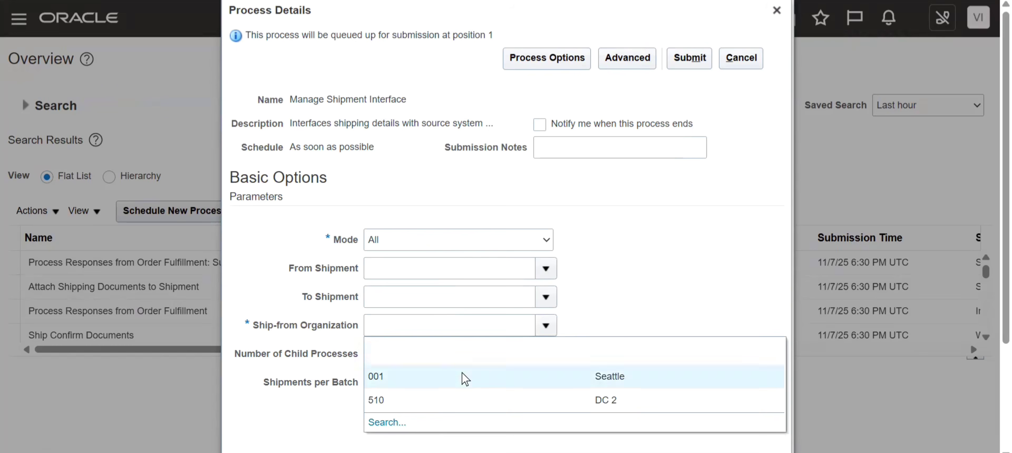
pyautogui.click(464, 378)
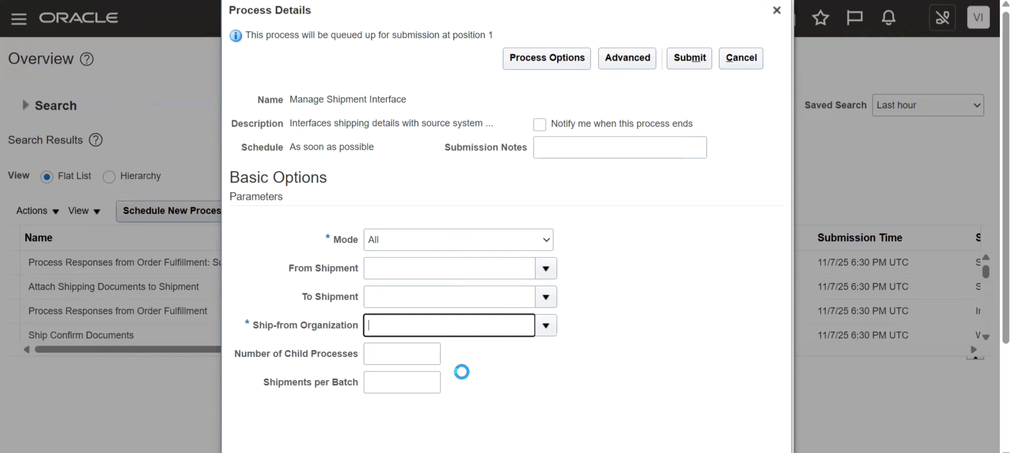
pyautogui.click(691, 59)
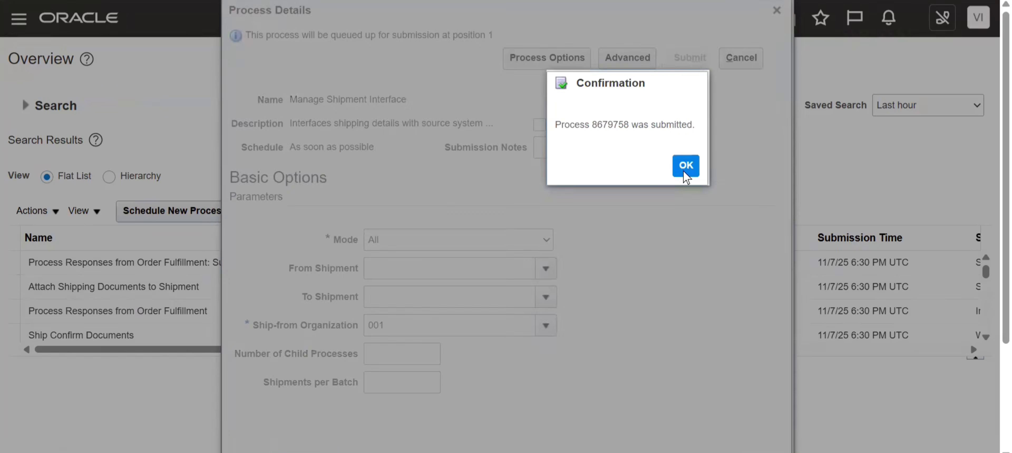
pyautogui.click(685, 167)
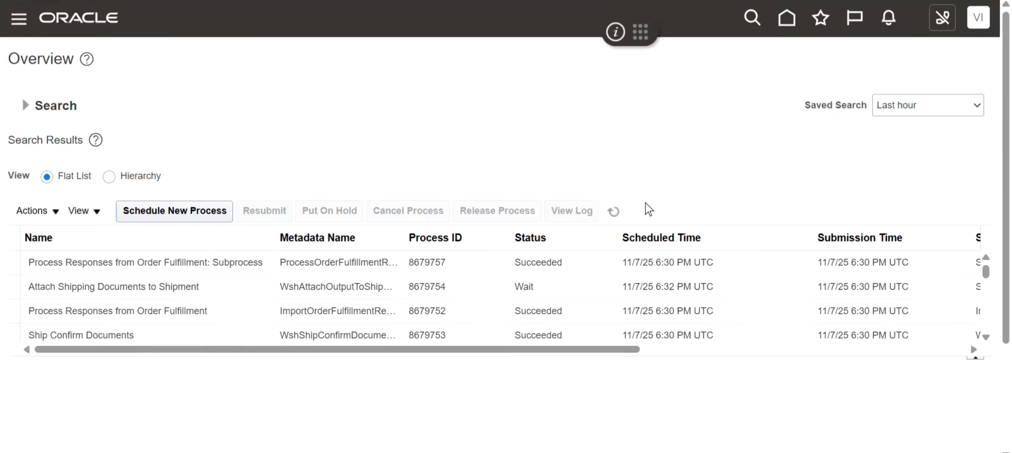
# - Browse the Ship Confirm Documents processes and examine the Output section of the Print Bill of Lading Report
pyautogui.click(243, 331)
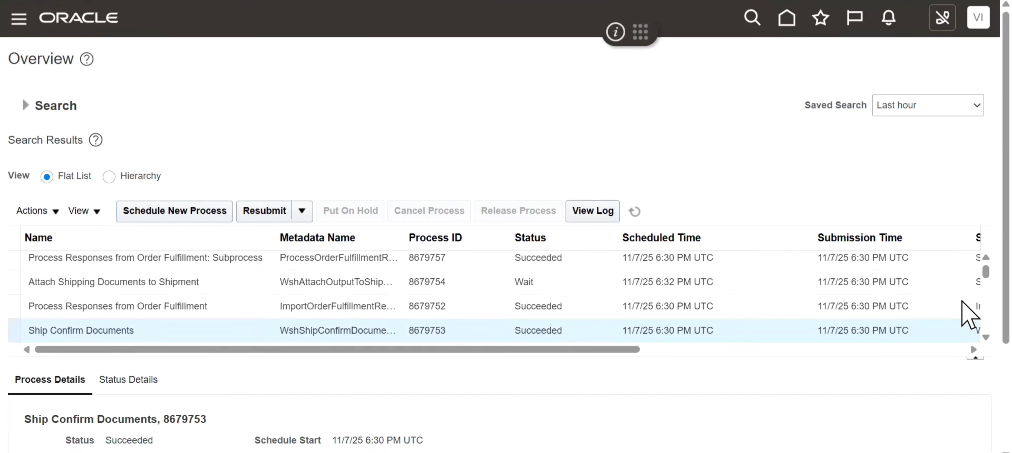
pyautogui.scroll(-3, 943, 377)
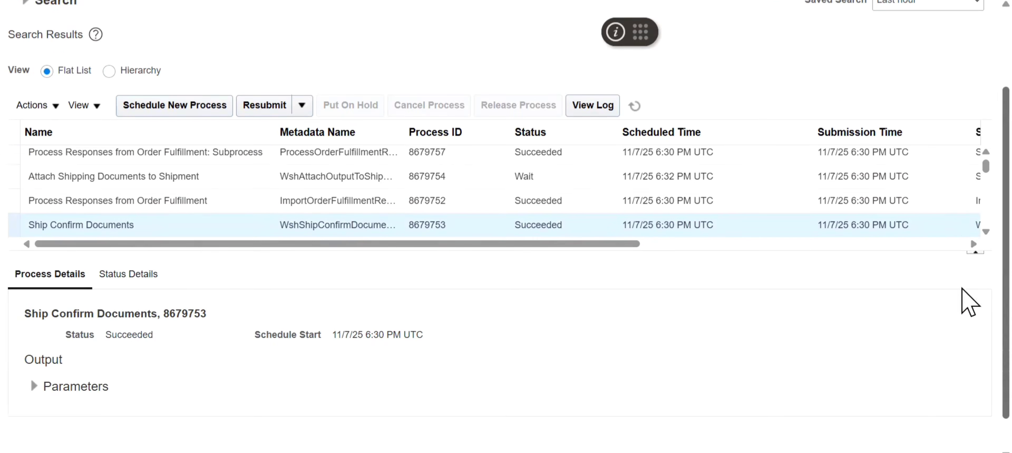
pyautogui.scroll(-3, 961, 232)
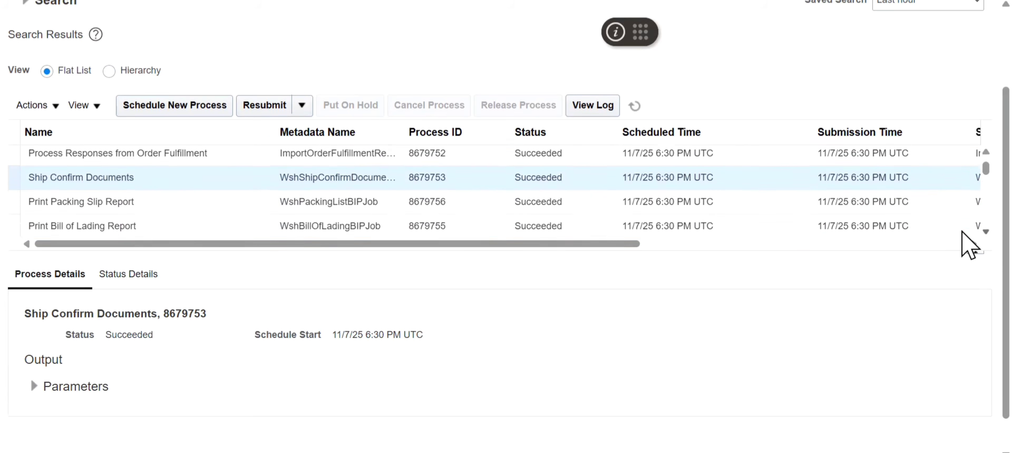
pyautogui.click(139, 184)
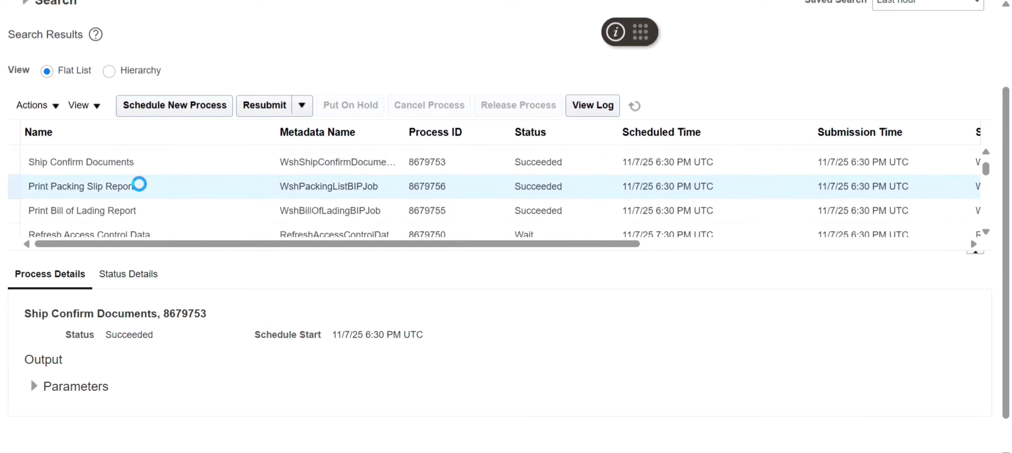
pyautogui.click(146, 204)
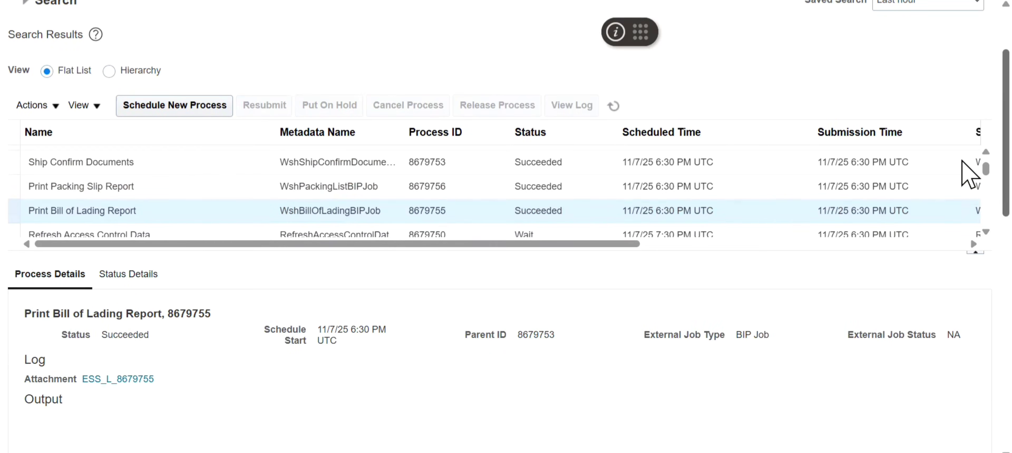
pyautogui.scroll(-5, 971, 232)
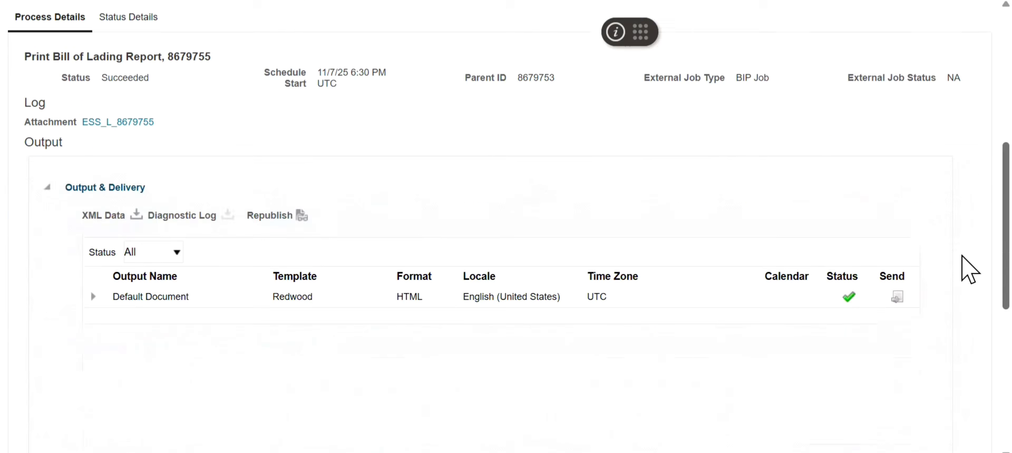
# - Republish the Print Bill of Lading Report output and export its Redwood layout as a PDF
pyautogui.click(301, 212)
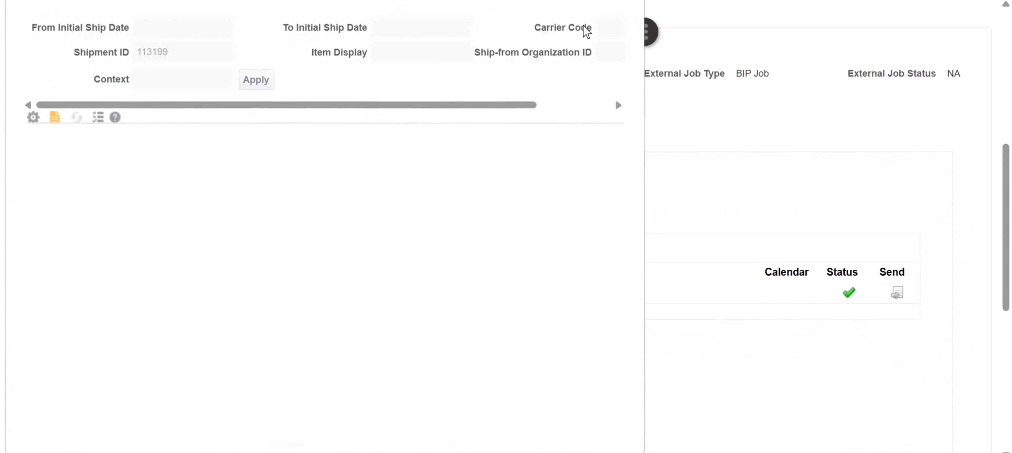
pyautogui.click(585, 126)
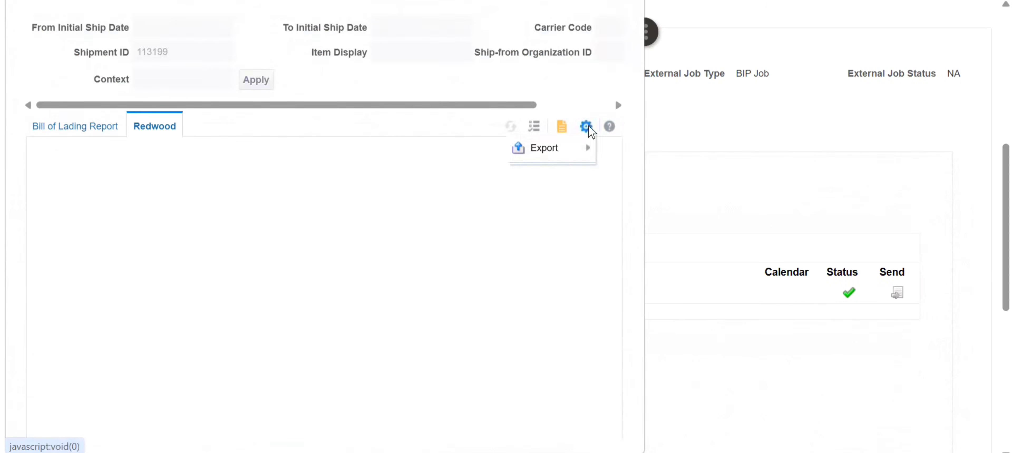
pyautogui.moveTo(554, 154)
pyautogui.click(451, 175)
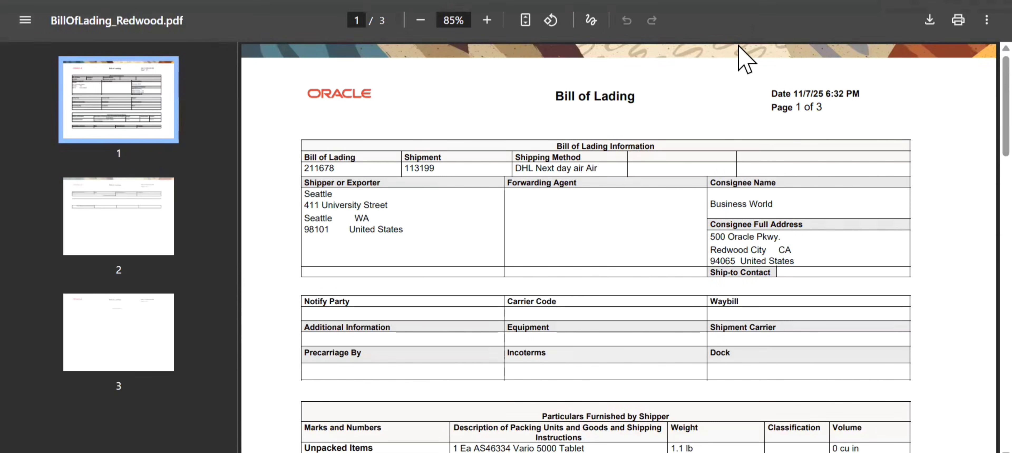
# - Review the shipment, consignee and item details in the exported Bill of Lading, and close the document and report windows
pyautogui.scroll(-15, 962, 118)
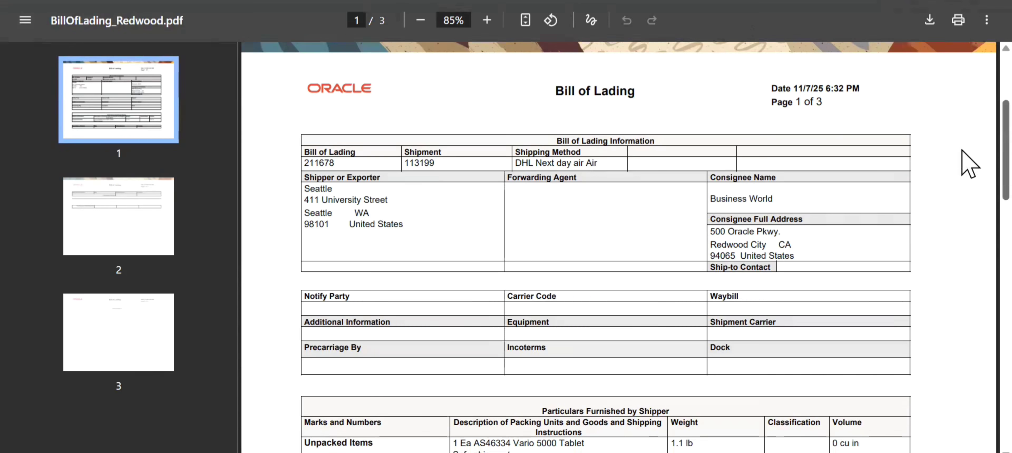
pyautogui.scroll(-10, 964, 275)
pyautogui.scroll(20, 962, 157)
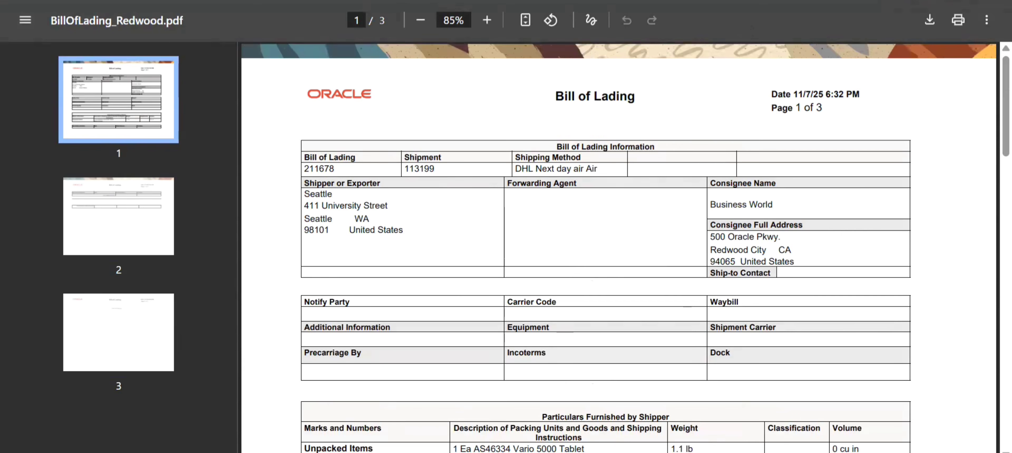
pyautogui.hotkey('ctrl', 'w')
pyautogui.hotkey('ctrl', 'w')
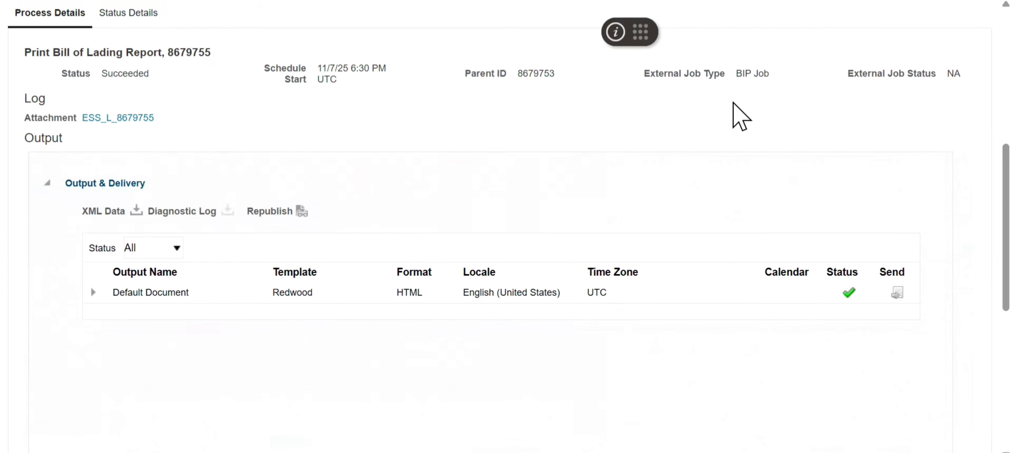
# - Look up the Business World sales order in Order Management by its order number and check the line status of item AS46334
pyautogui.scroll(8, 967, 45)
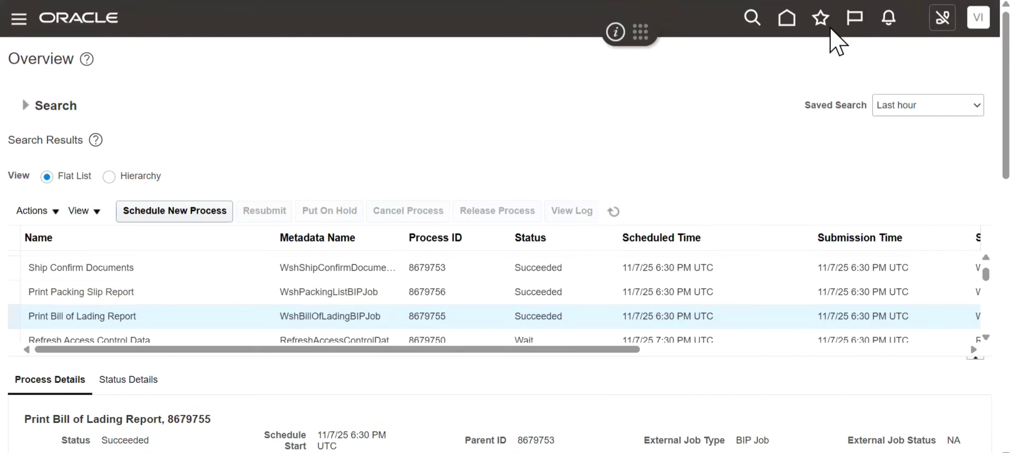
pyautogui.click(824, 23)
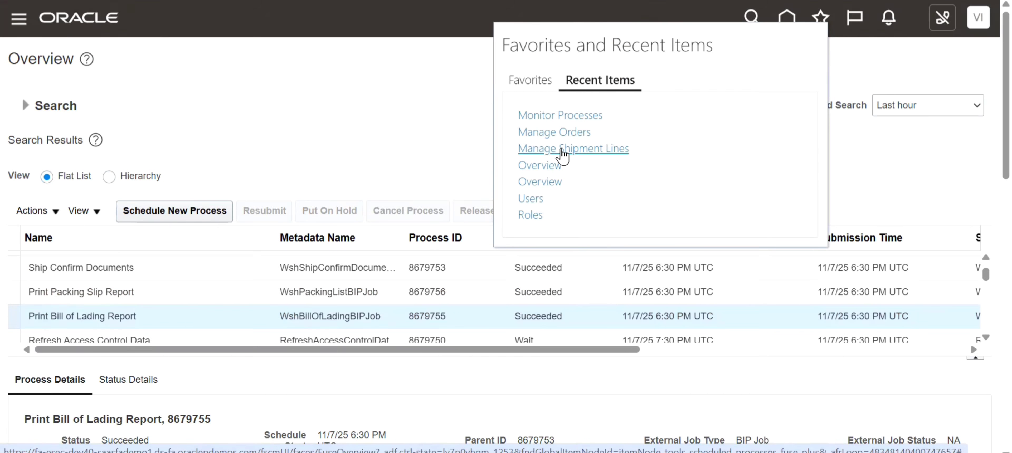
pyautogui.click(554, 133)
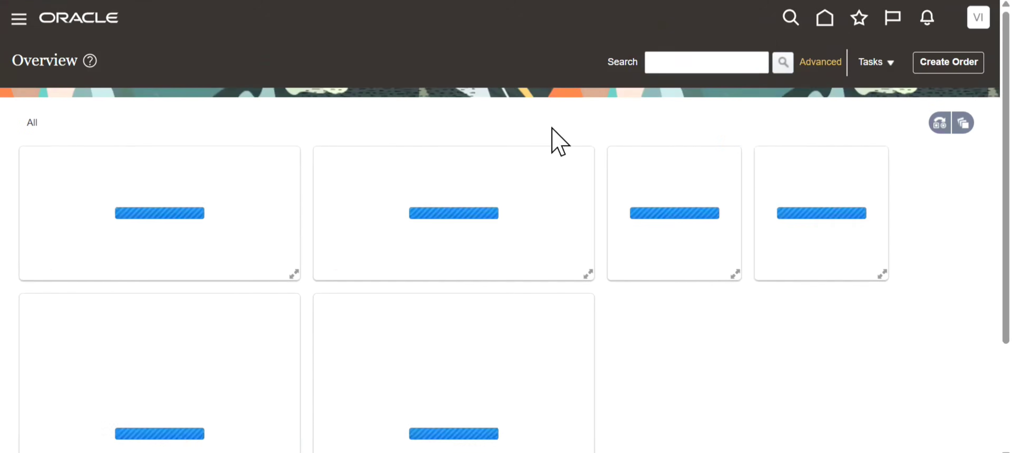
pyautogui.click(706, 71)
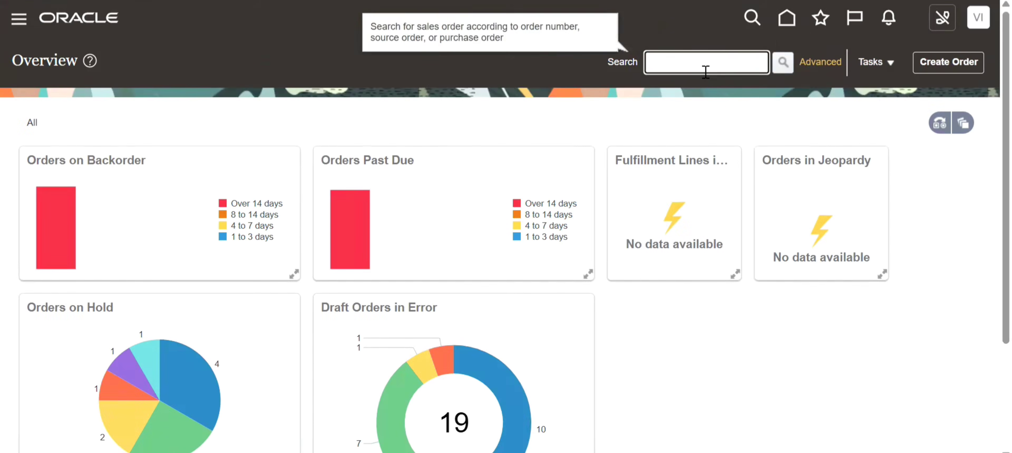
pyautogui.write('98590')
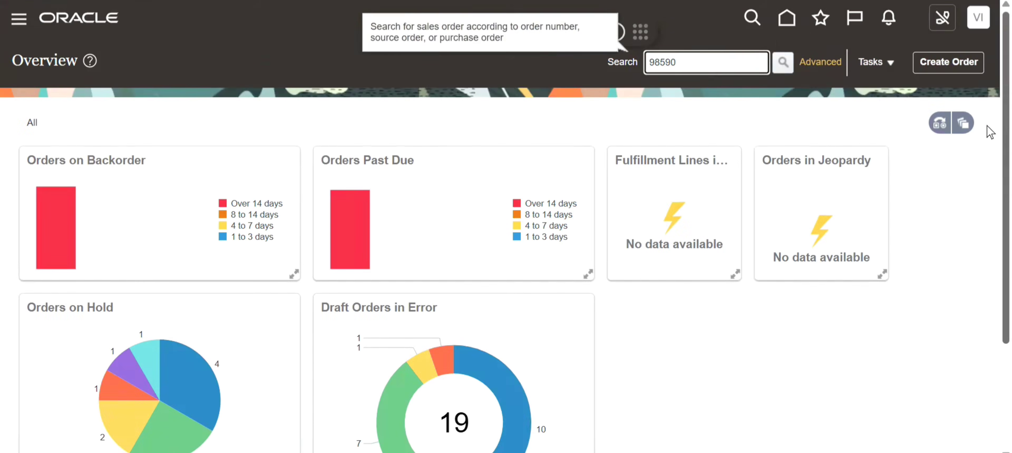
pyautogui.press('Return')
pyautogui.scroll(-3, 987, 177)
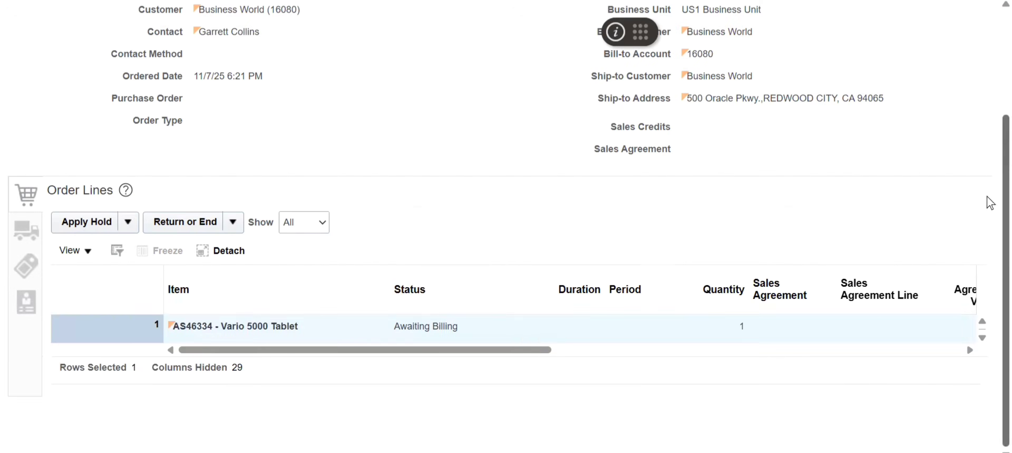
pyautogui.click(419, 289)
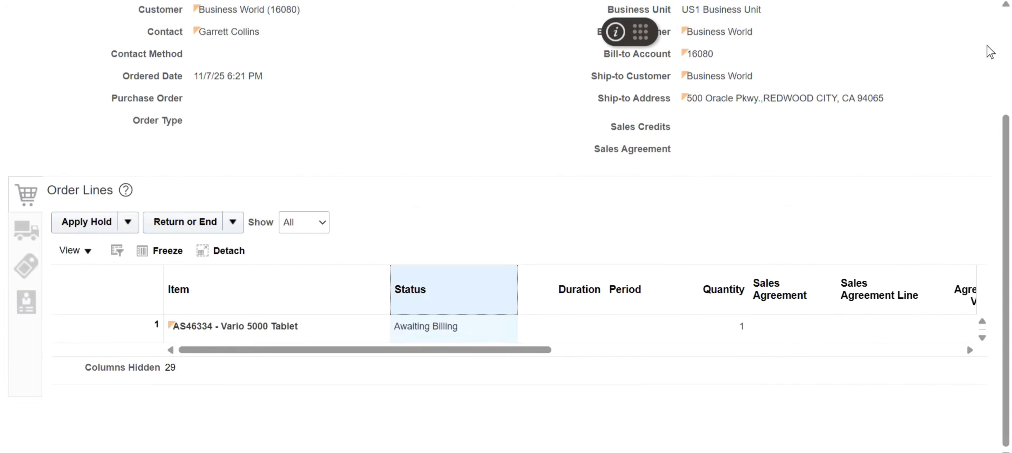
pyautogui.scroll(3, 990, 51)
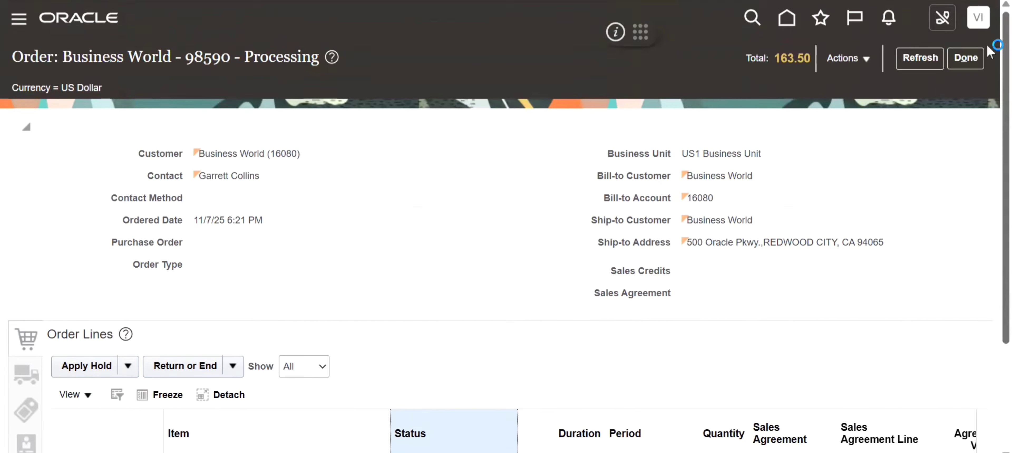
# - Open Scheduled Processes from the Tools area
pyautogui.click(17, 23)
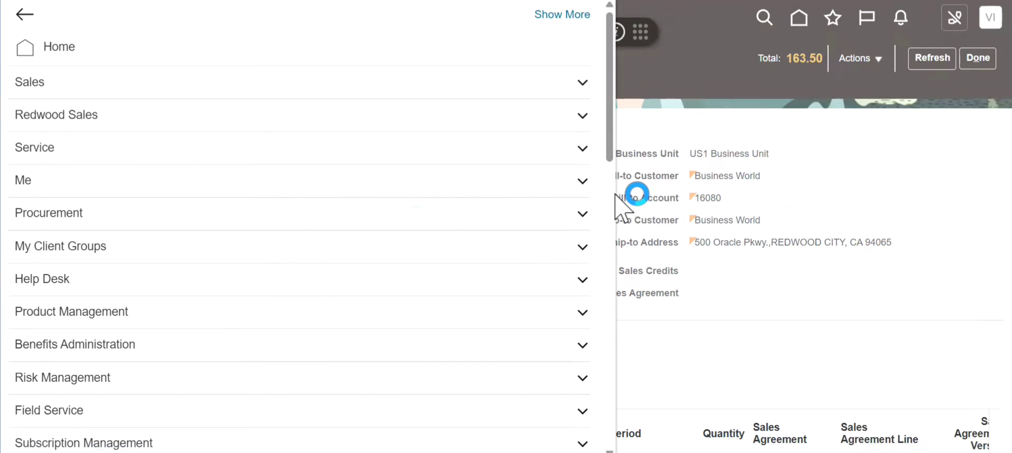
pyautogui.click(610, 193)
pyautogui.moveTo(609, 194); pyautogui.dragTo(608, 398)
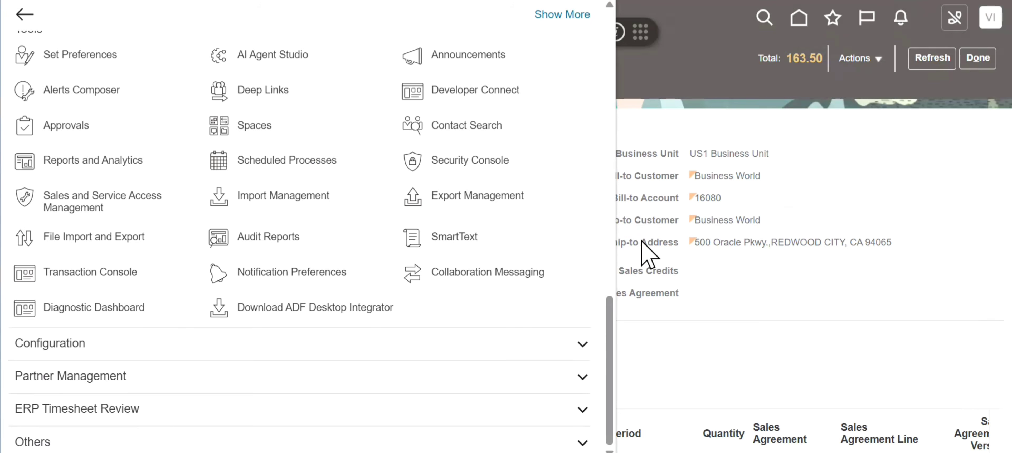
# - Switch to the Excel tracking sheet and fill the Interfaced, row 5 Shipped and Awaiting Billing cells with blue
pyautogui.hotkey('alt', 'Tab')
pyautogui.hotkey('alt', 'Tab')
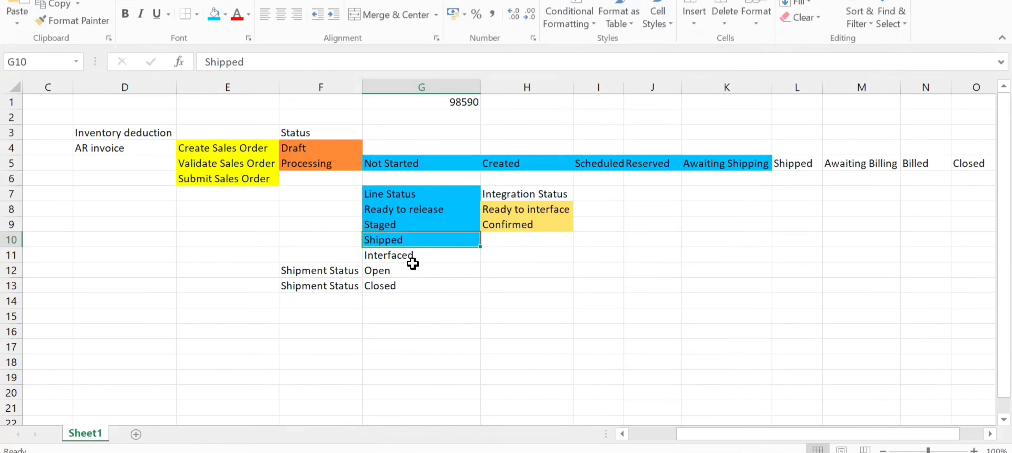
pyautogui.click(404, 255)
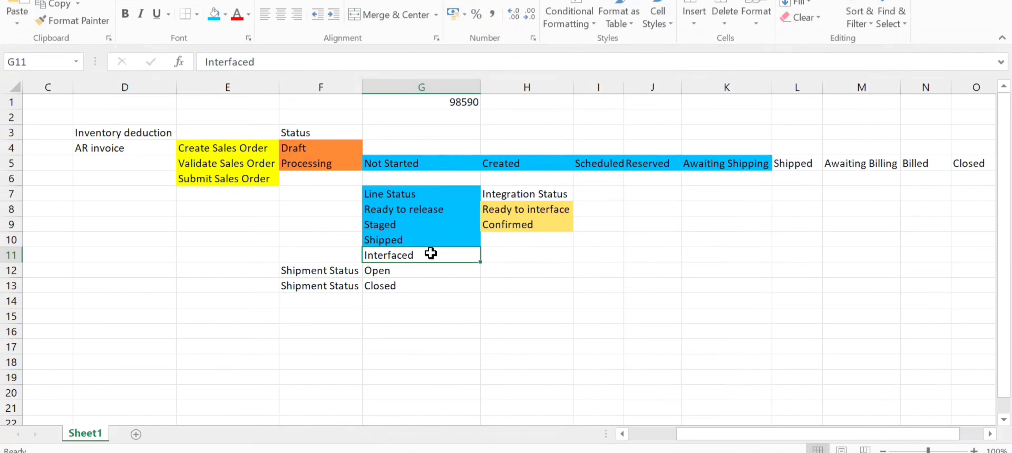
pyautogui.click(214, 14)
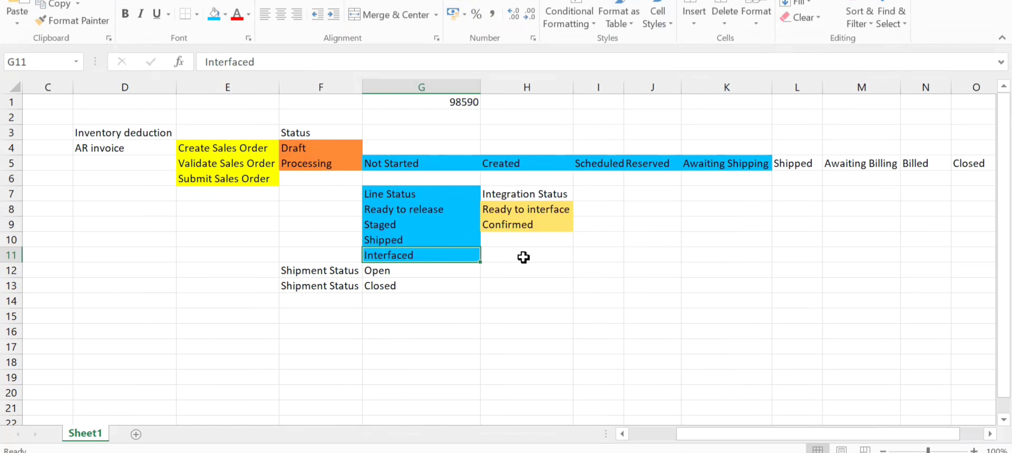
pyautogui.click(803, 164)
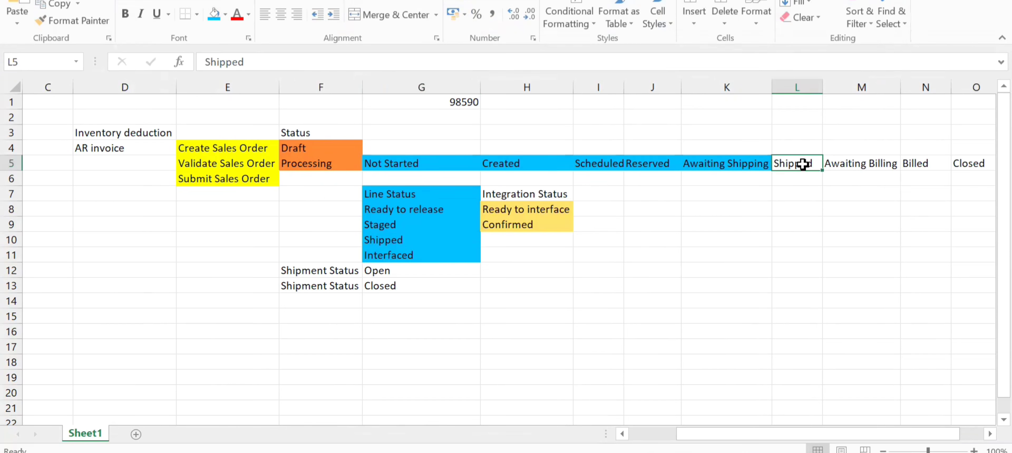
pyautogui.click(215, 15)
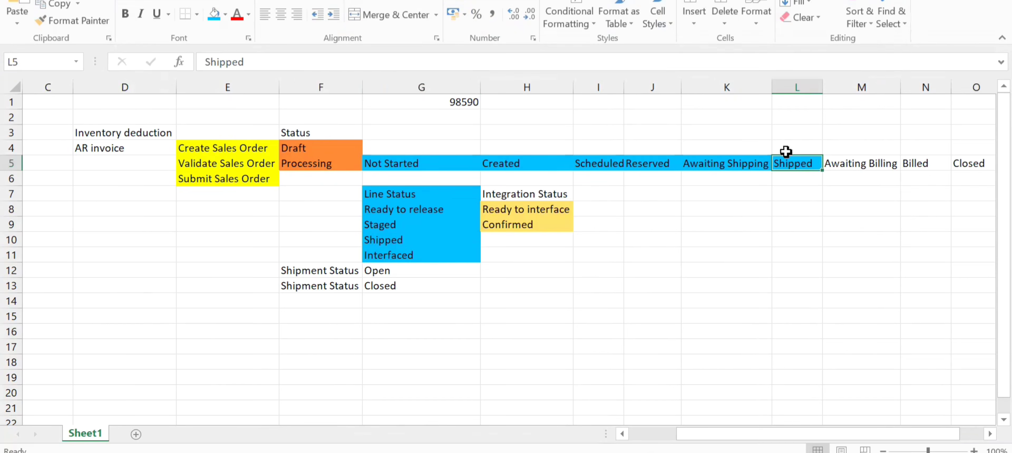
pyautogui.click(872, 163)
pyautogui.click(214, 14)
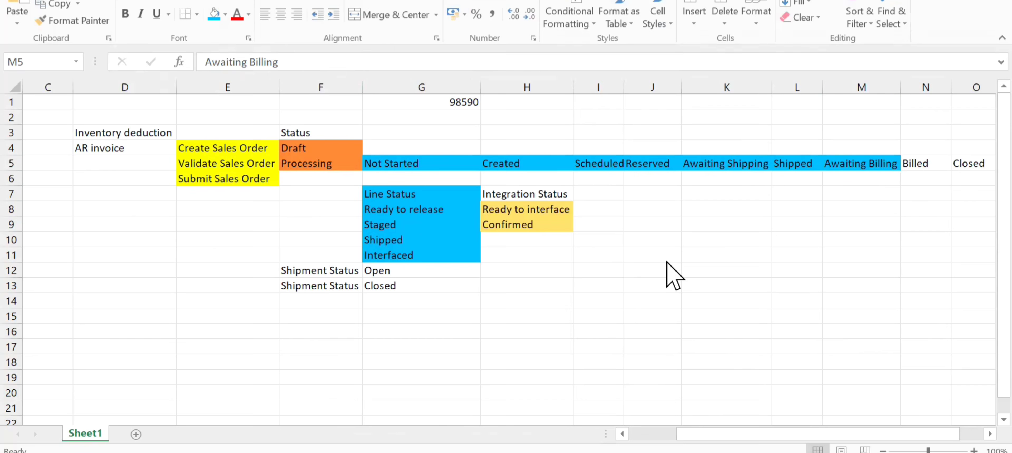
# - Switch back to Oracle's Scheduled Processes and schedule a new Import AutoInvoice job, proceeding to its process details
pyautogui.hotkey('alt', 'Tab')
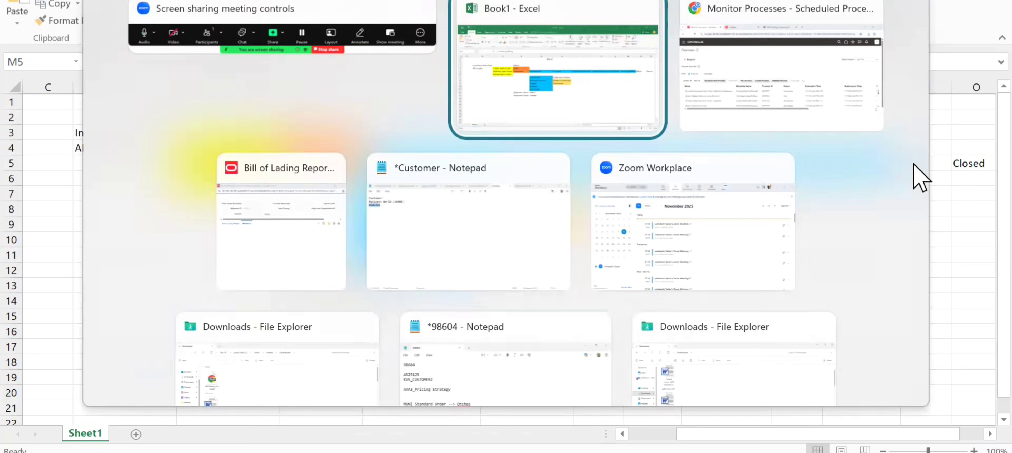
pyautogui.hotkey('alt', 'Tab')
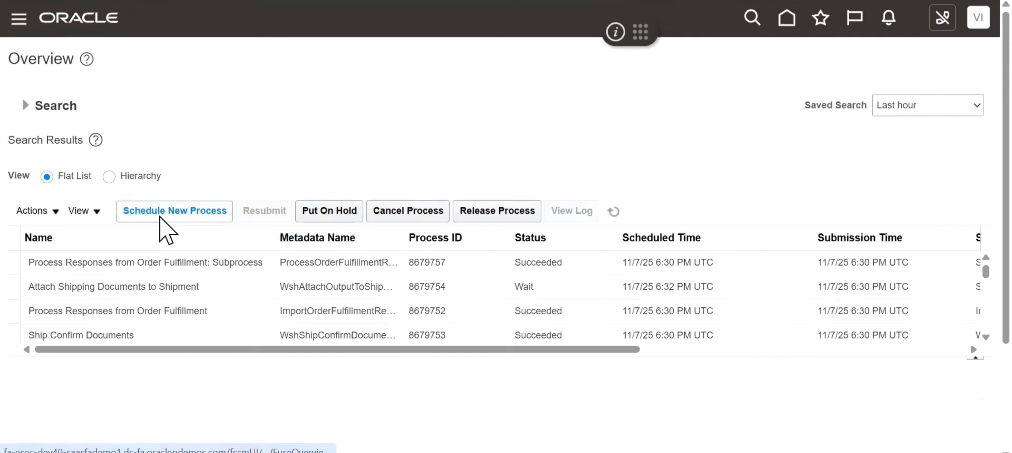
pyautogui.click(160, 216)
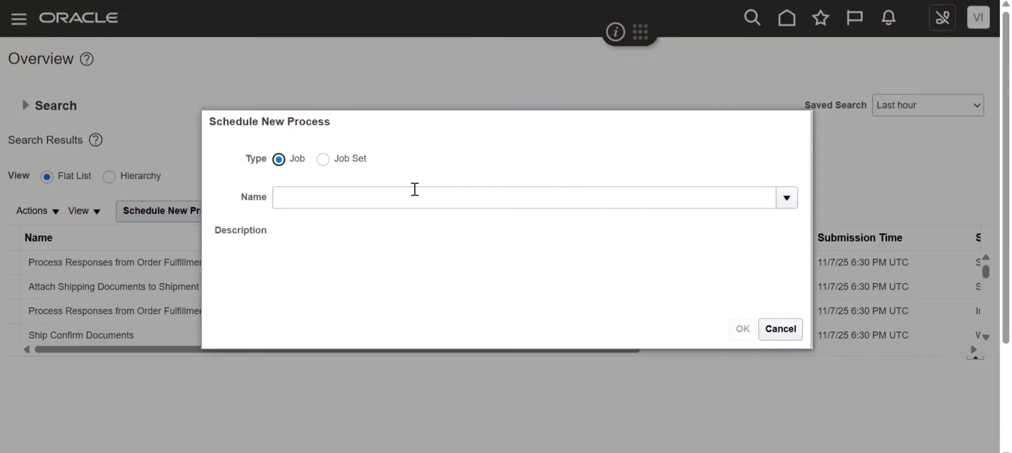
pyautogui.click(414, 197)
pyautogui.write('Import Autoin')
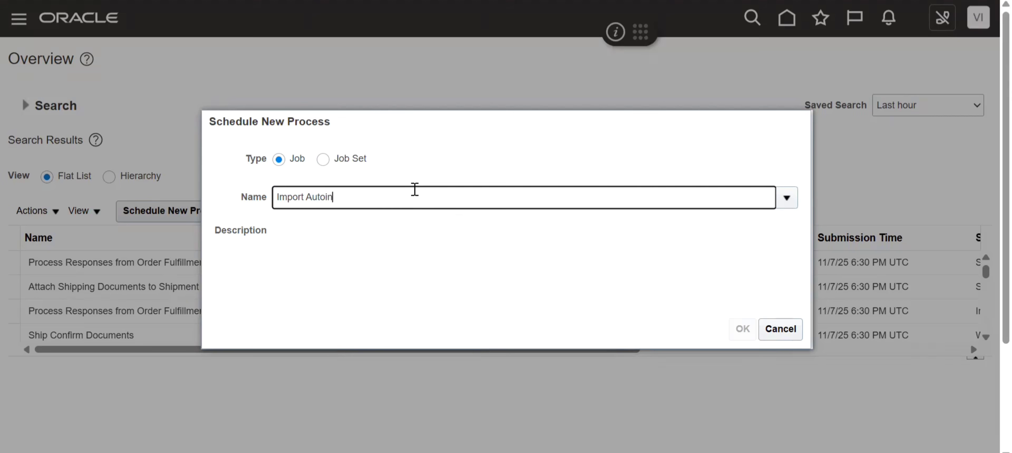
pyautogui.press('Tab')
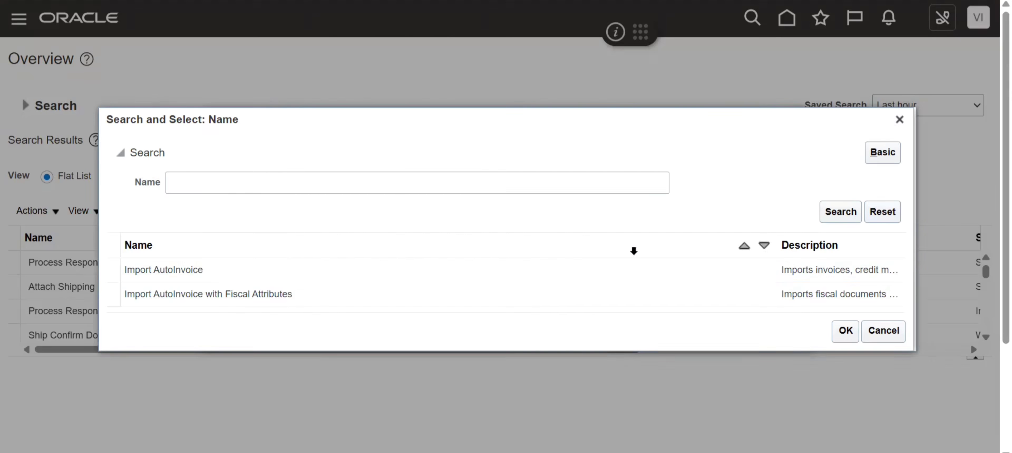
pyautogui.click(289, 275)
pyautogui.click(843, 331)
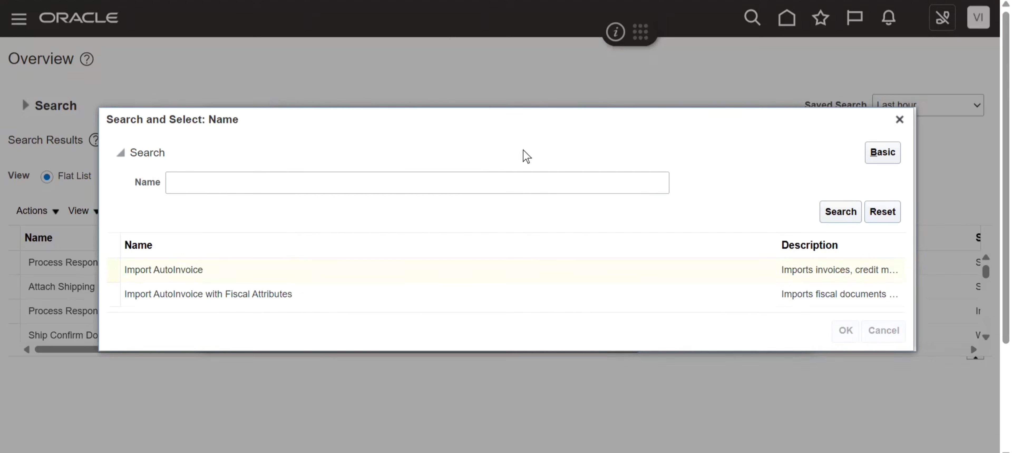
pyautogui.click(742, 330)
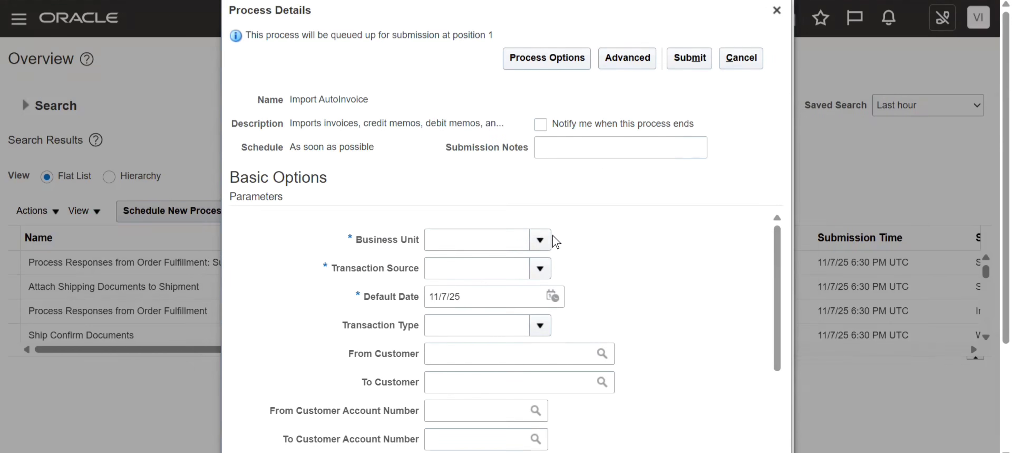
# - Set the Import AutoInvoice Business Unit to US1 Business Unit and the Transaction Source to Distributed Order Orchestration
pyautogui.click(477, 244)
pyautogui.write('u')
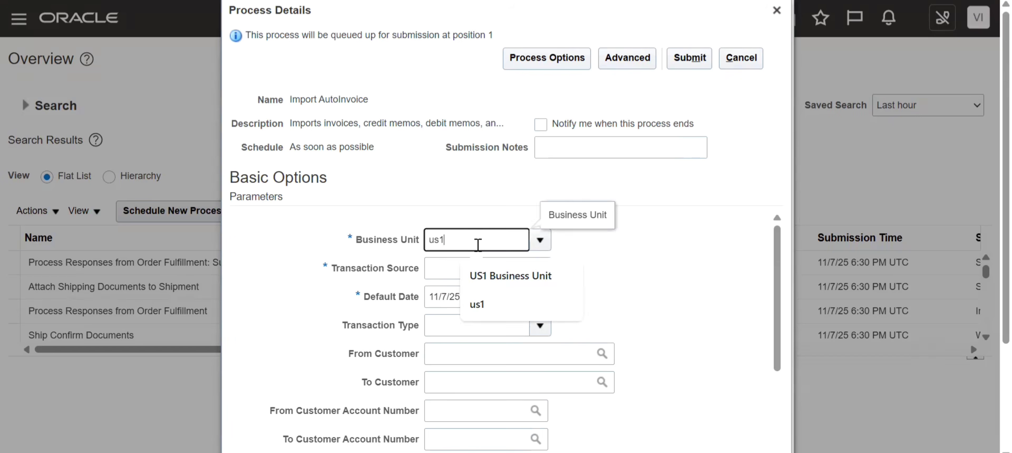
pyautogui.write('s1')
pyautogui.press('Tab')
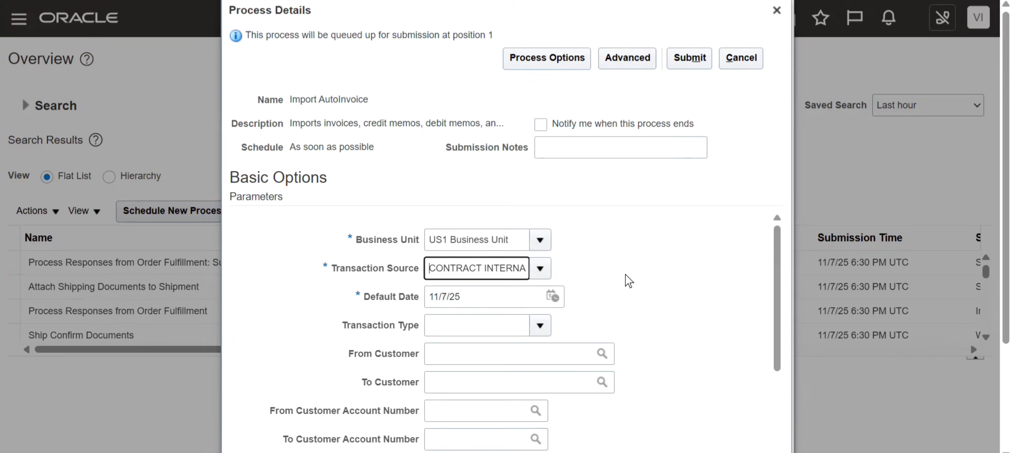
pyautogui.click(539, 269)
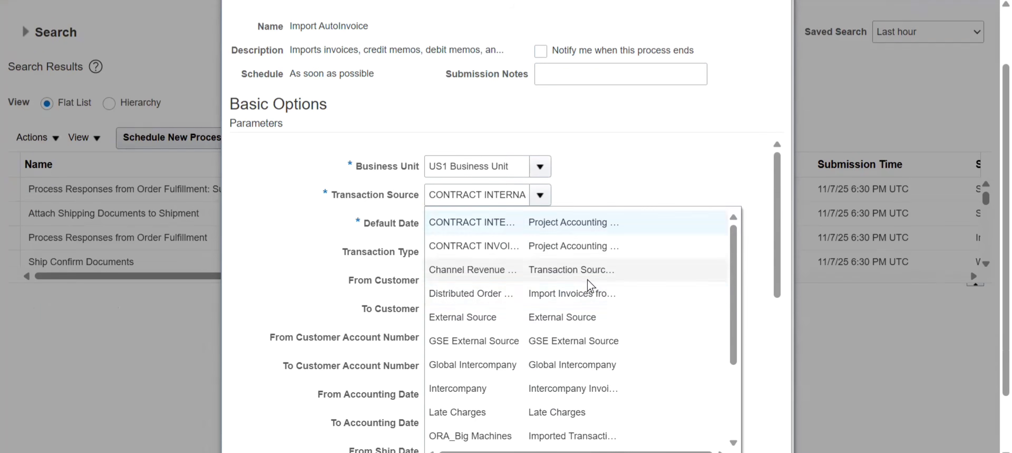
pyautogui.click(533, 289)
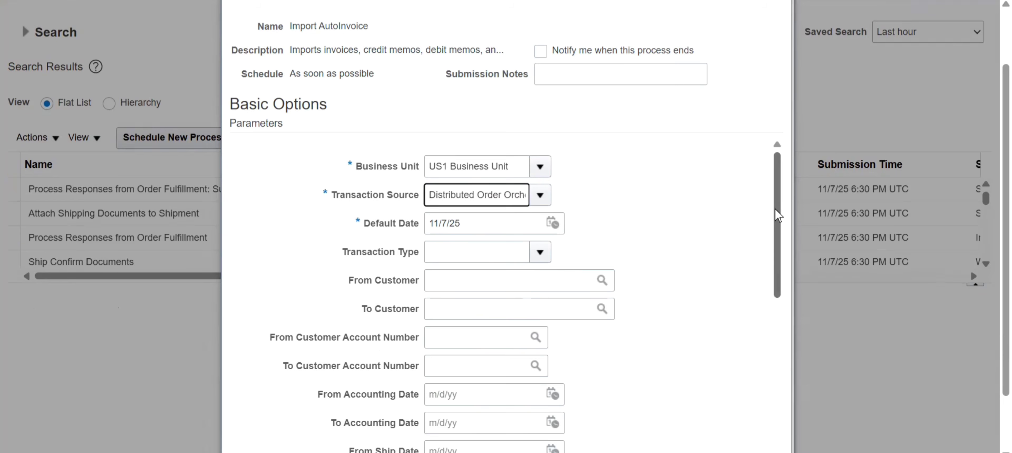
# - Enter the sales order's number as both the From and To Sales Order Number for the Import AutoInvoice job
pyautogui.moveTo(775, 208); pyautogui.dragTo(776, 345)
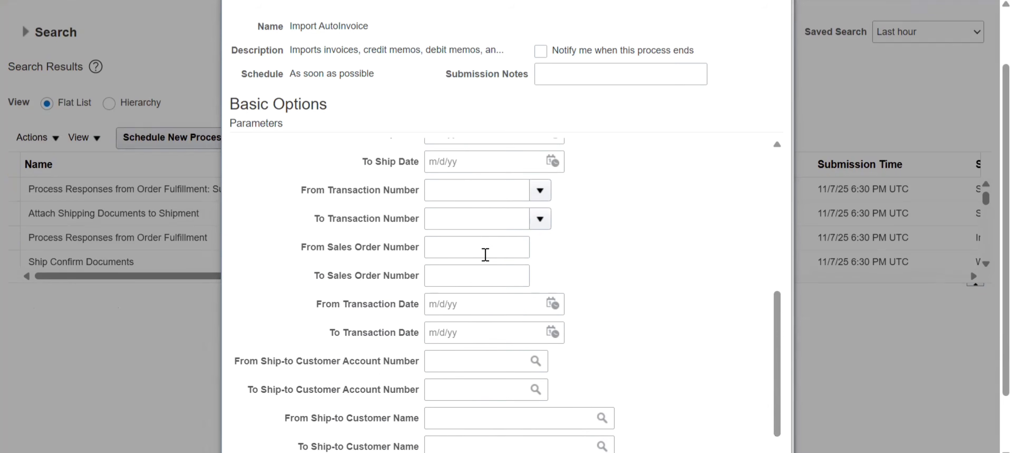
pyautogui.click(461, 252)
pyautogui.write('98590')
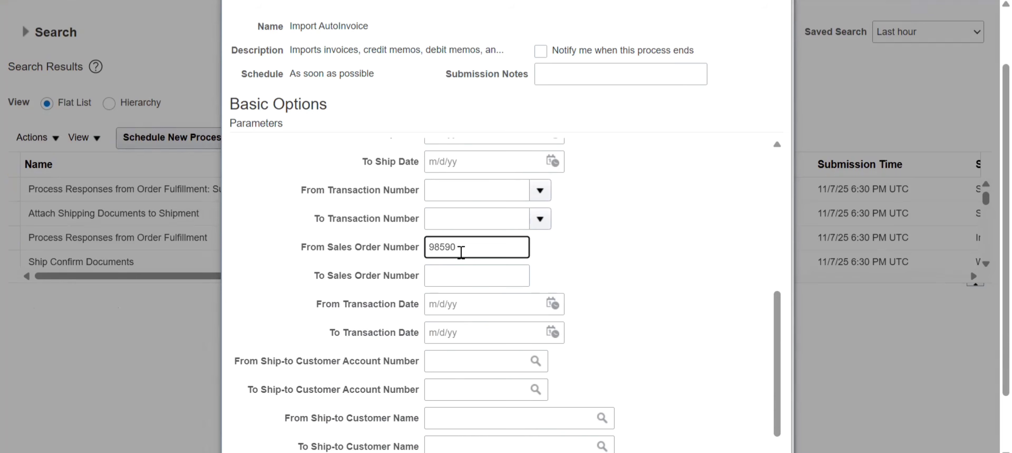
pyautogui.click(464, 280)
pyautogui.write('98590')
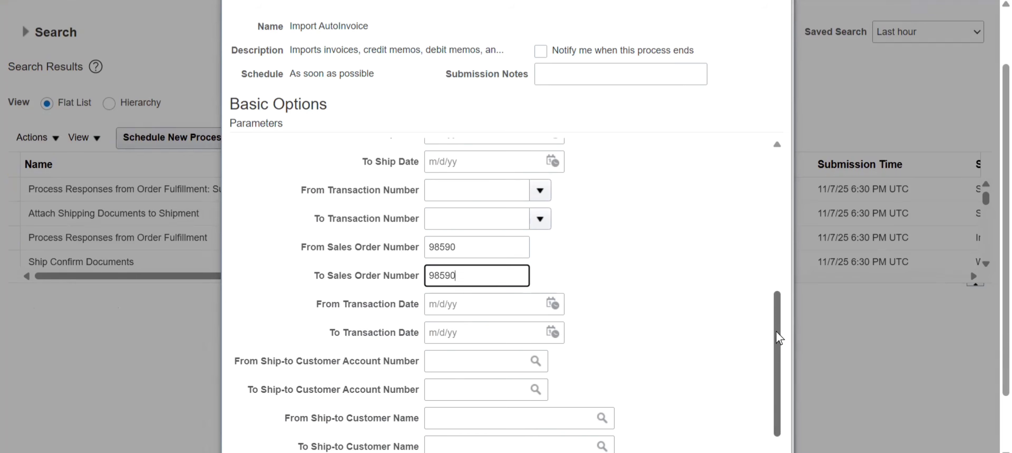
# - Submit the Import AutoInvoice process and acknowledge the submission confirmation
pyautogui.scroll(-1, 777, 428)
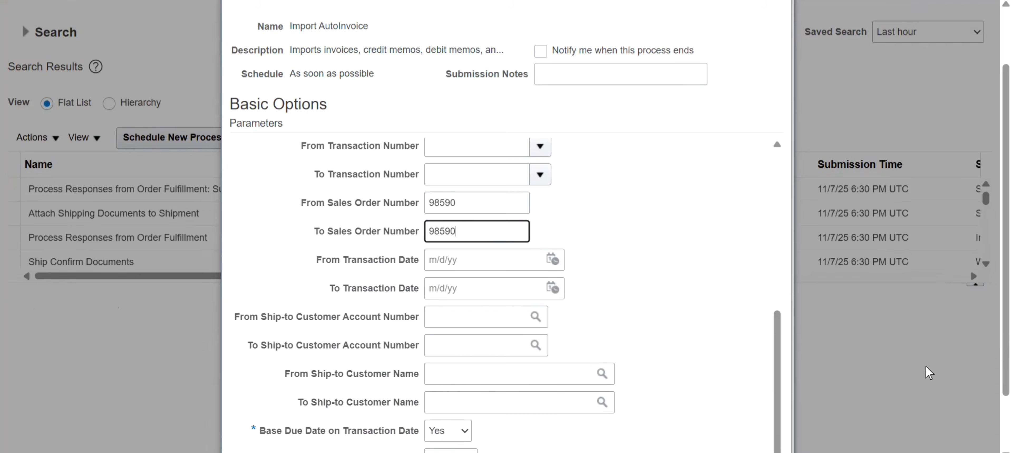
pyautogui.moveTo(779, 377); pyautogui.dragTo(770, 99)
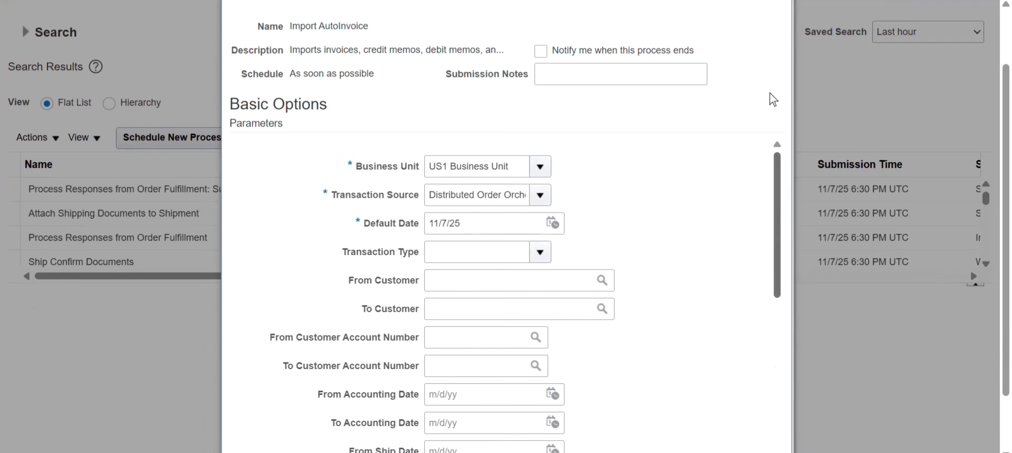
pyautogui.scroll(2, 990, 236)
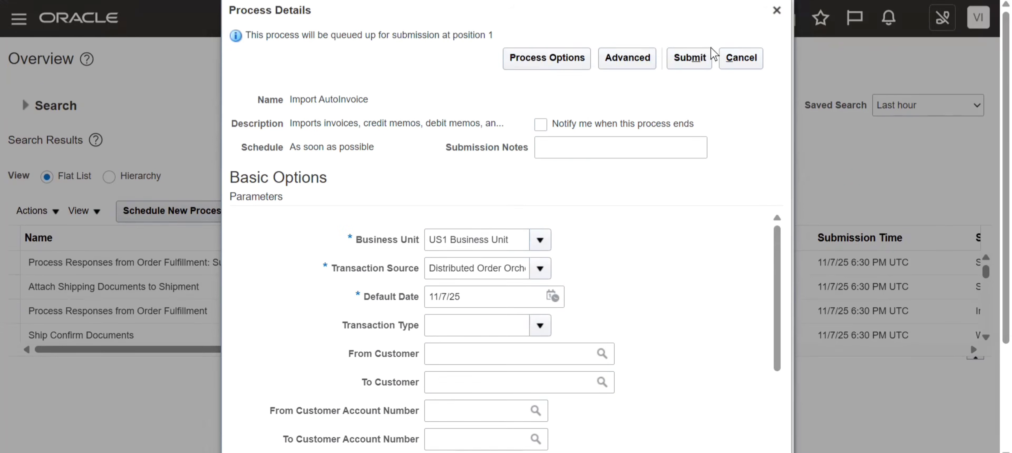
pyautogui.click(703, 61)
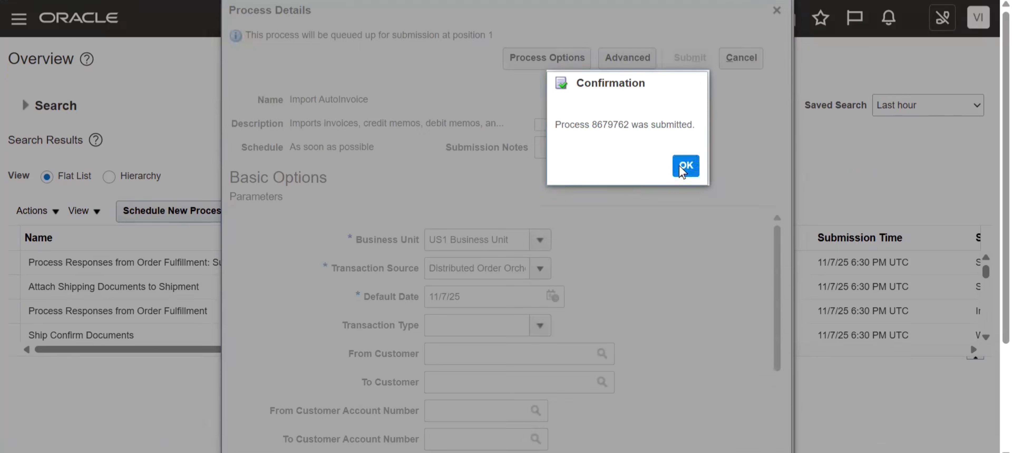
pyautogui.click(683, 170)
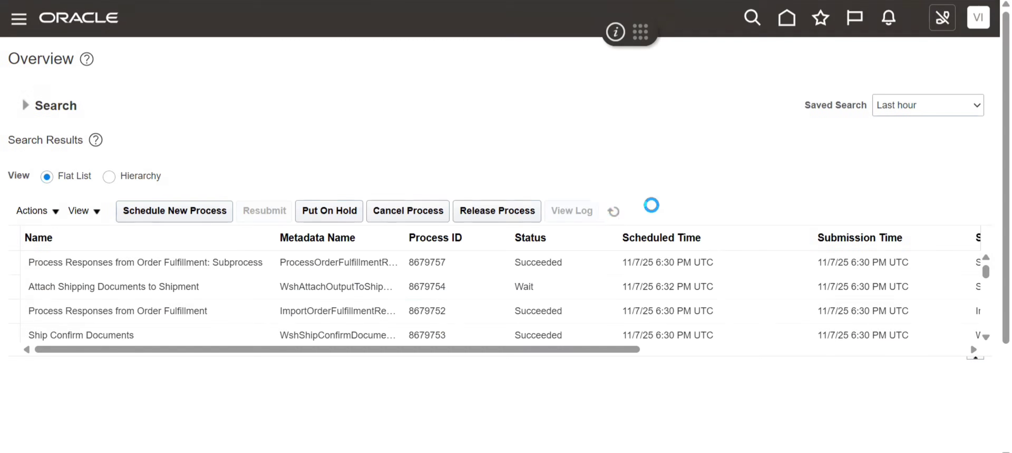
# - Refresh the scheduled processes list repeatedly to check the status of the Import AutoInvoice job
pyautogui.click(613, 212)
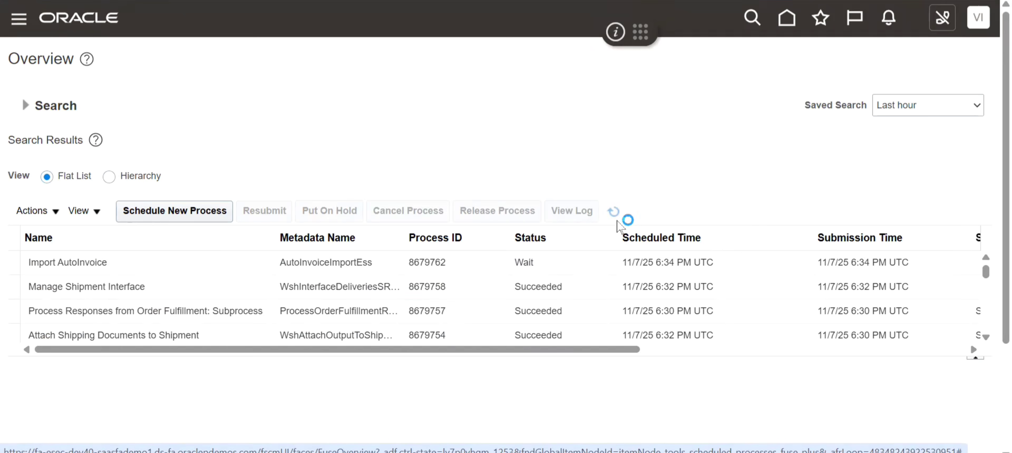
pyautogui.click(616, 220)
pyautogui.click(616, 221)
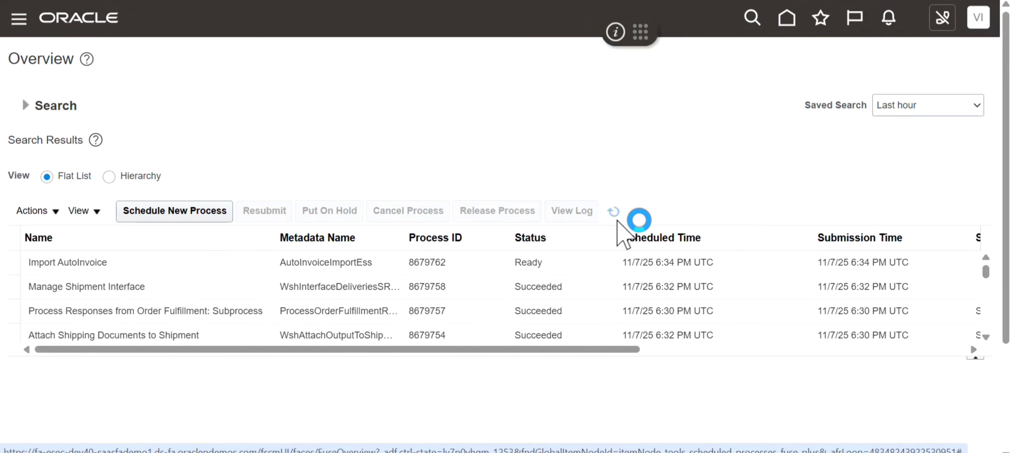
pyautogui.click(616, 219)
pyautogui.click(616, 220)
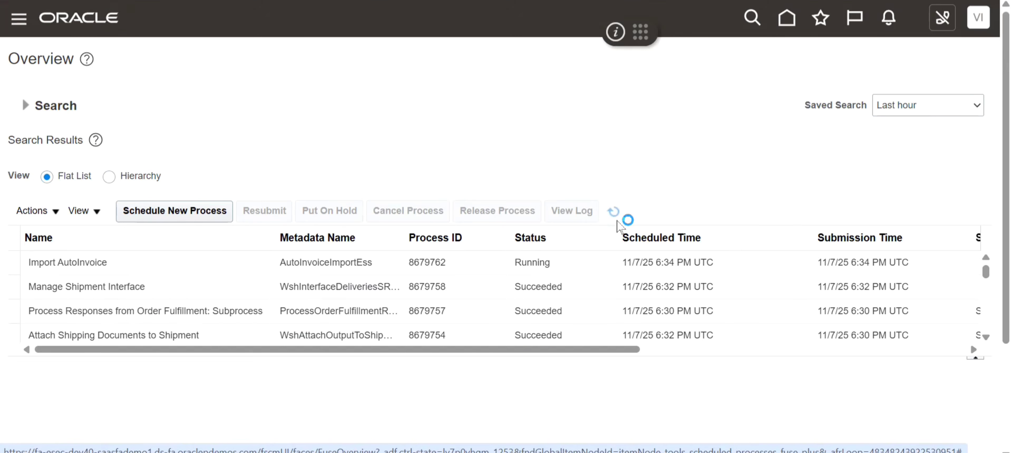
pyautogui.click(615, 216)
pyautogui.click(612, 211)
pyautogui.click(613, 213)
pyautogui.click(613, 214)
pyautogui.click(613, 212)
pyautogui.click(584, 263)
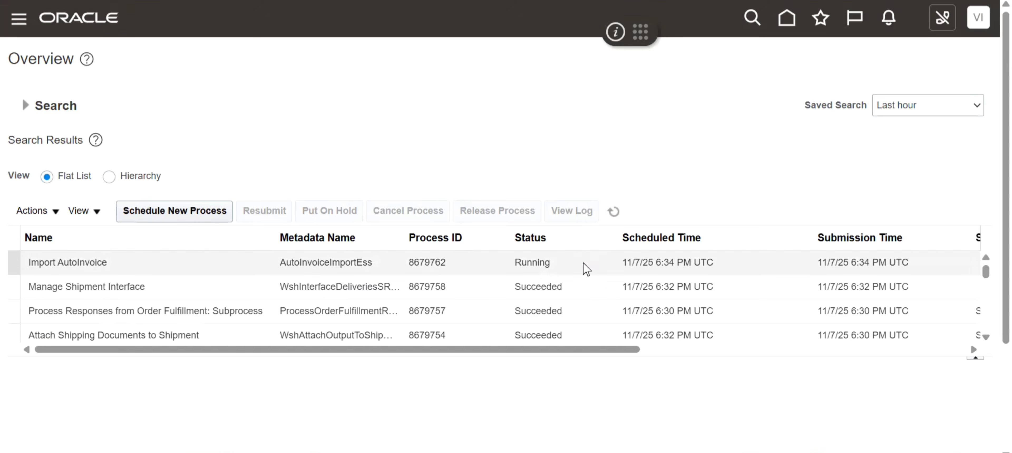
pyautogui.click(614, 214)
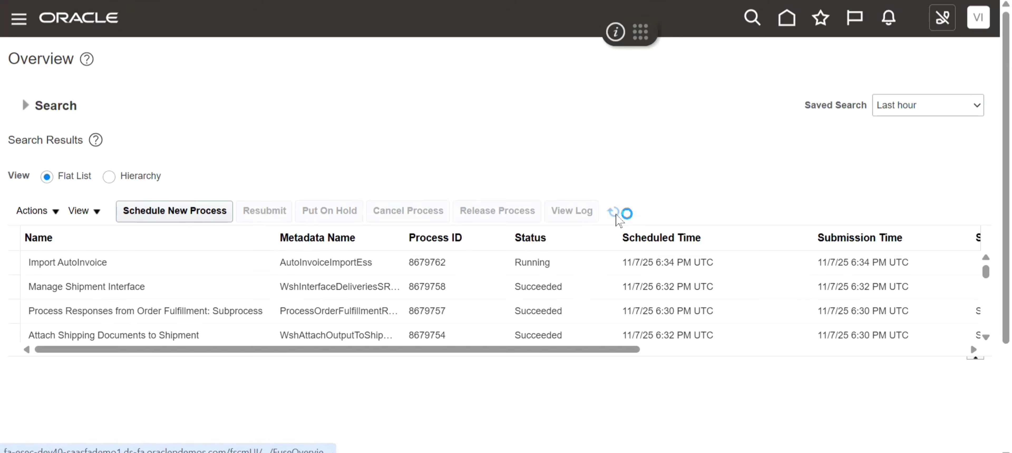
pyautogui.click(616, 216)
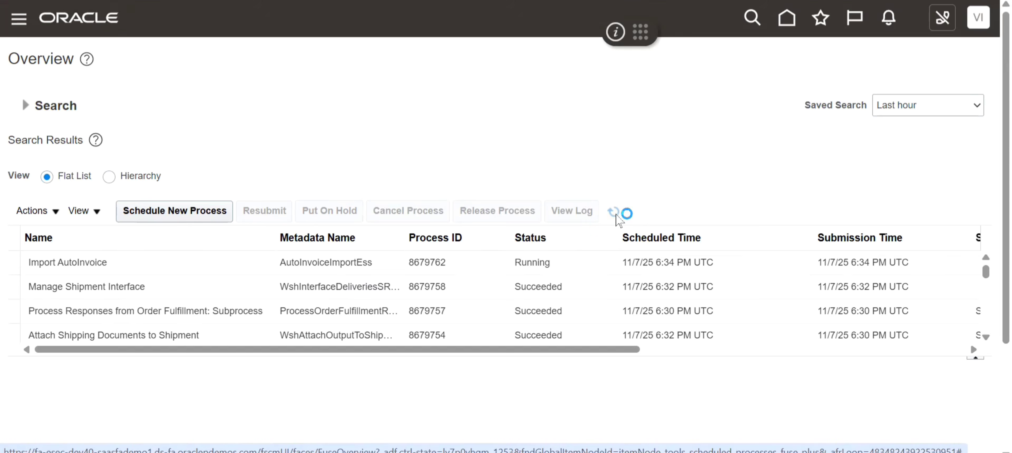
pyautogui.click(615, 215)
pyautogui.click(616, 215)
pyautogui.click(616, 216)
pyautogui.click(614, 214)
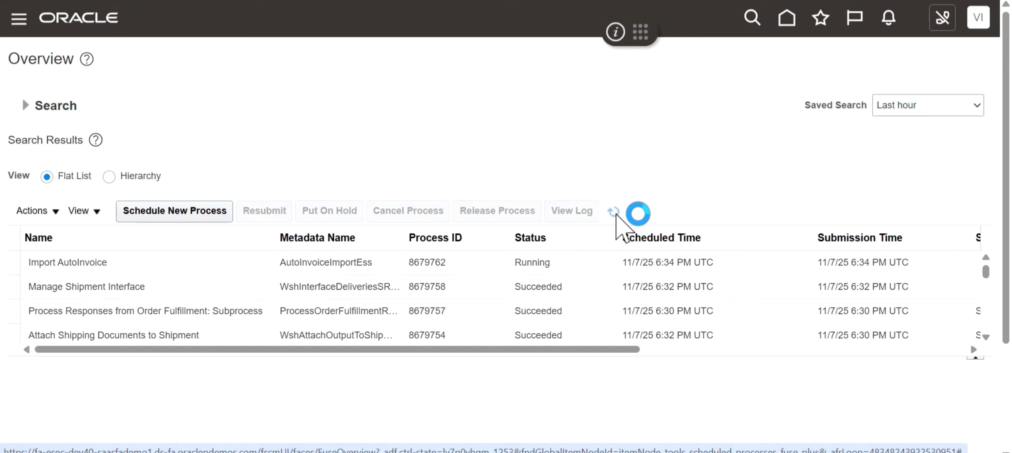
pyautogui.click(615, 215)
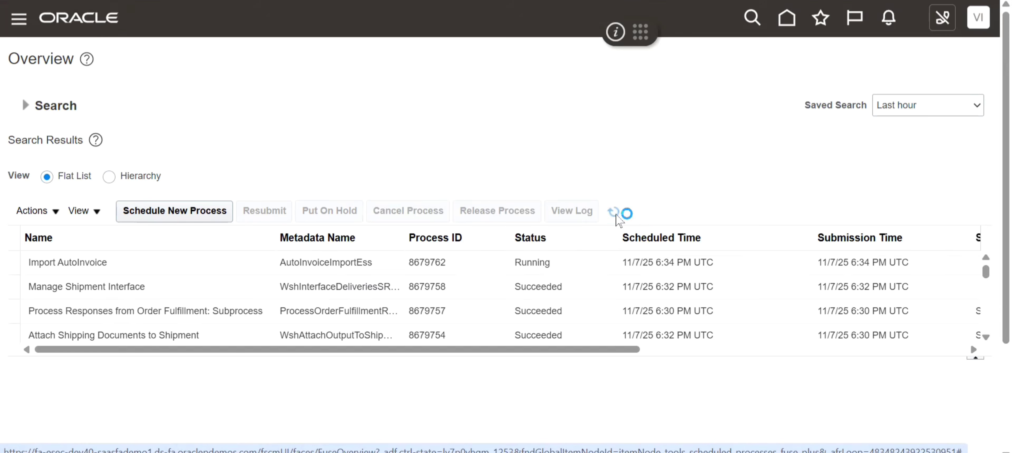
pyautogui.click(616, 214)
pyautogui.click(615, 215)
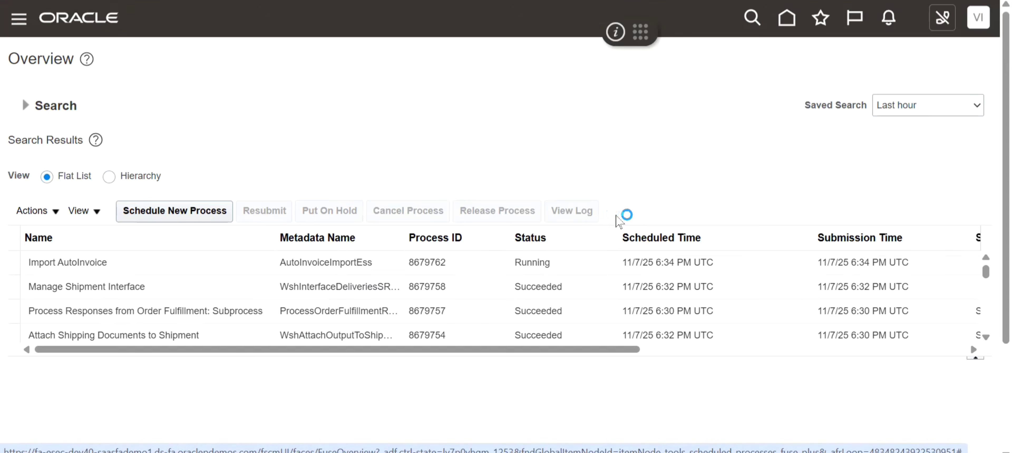
# - Return to the home page and open Inventory Management (Classic) from the Supply Chain Execution area
pyautogui.click(787, 20)
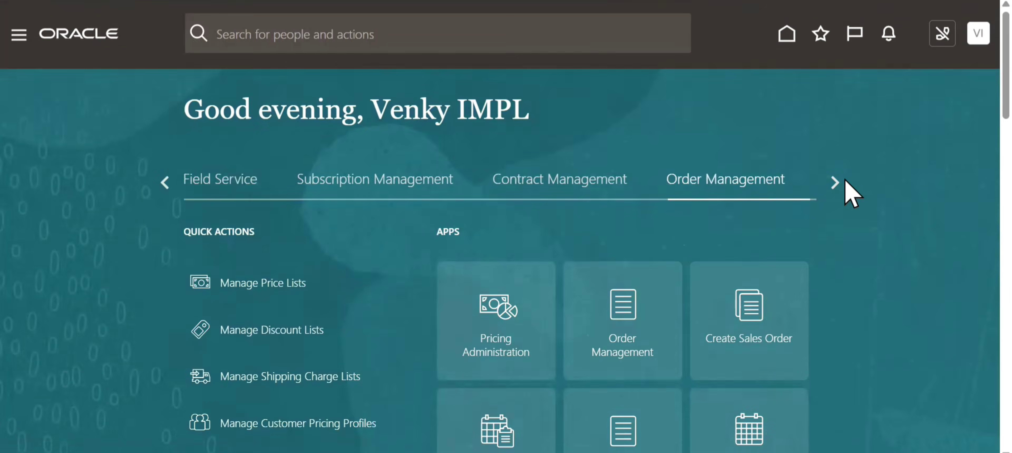
pyautogui.click(836, 184)
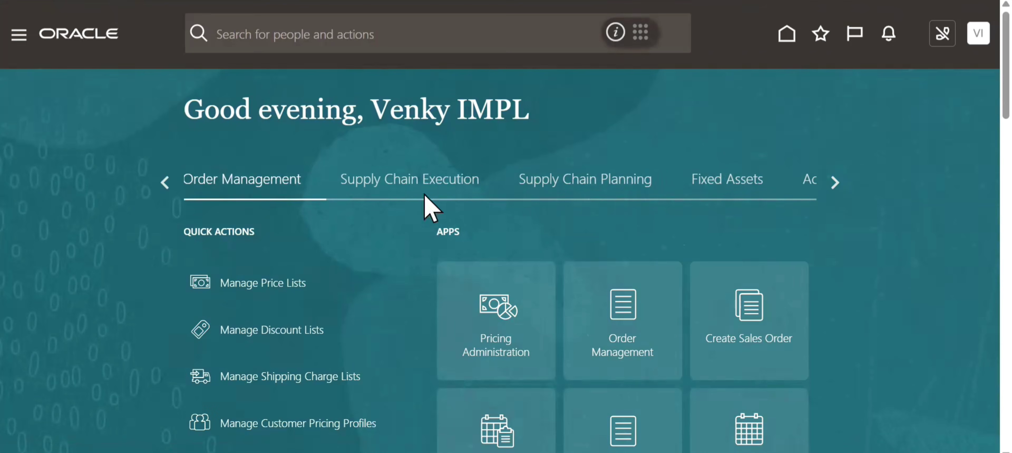
pyautogui.click(407, 188)
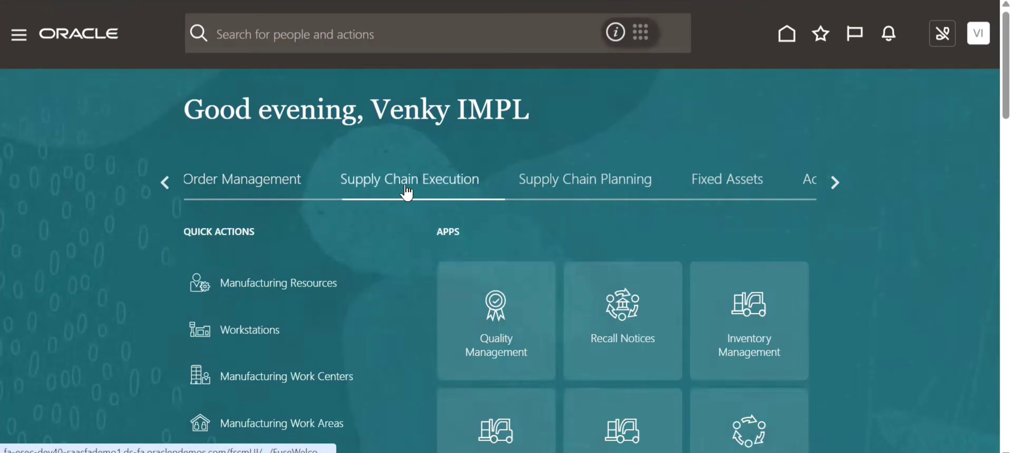
pyautogui.scroll(-7, 793, 208)
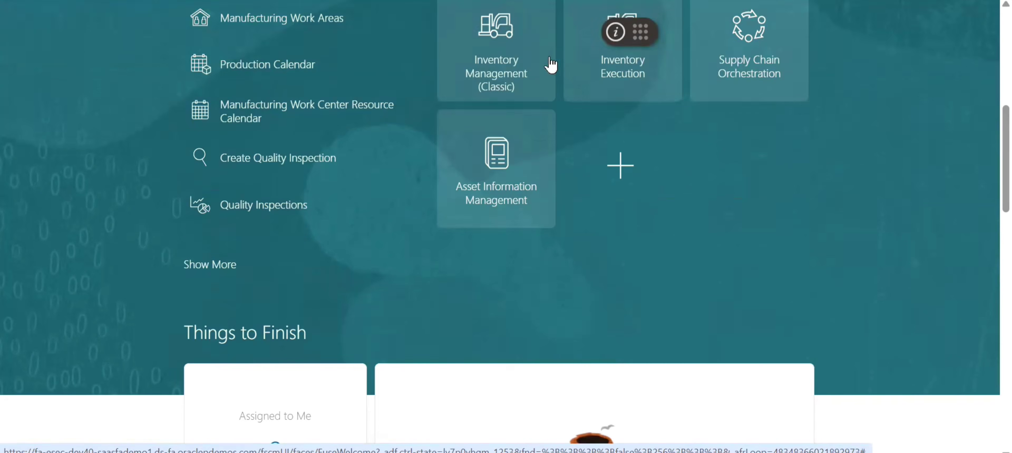
pyautogui.click(510, 62)
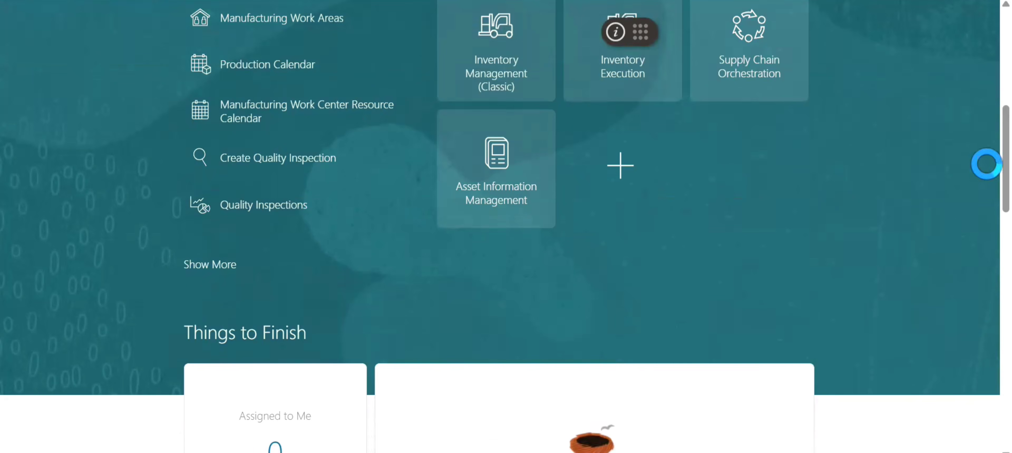
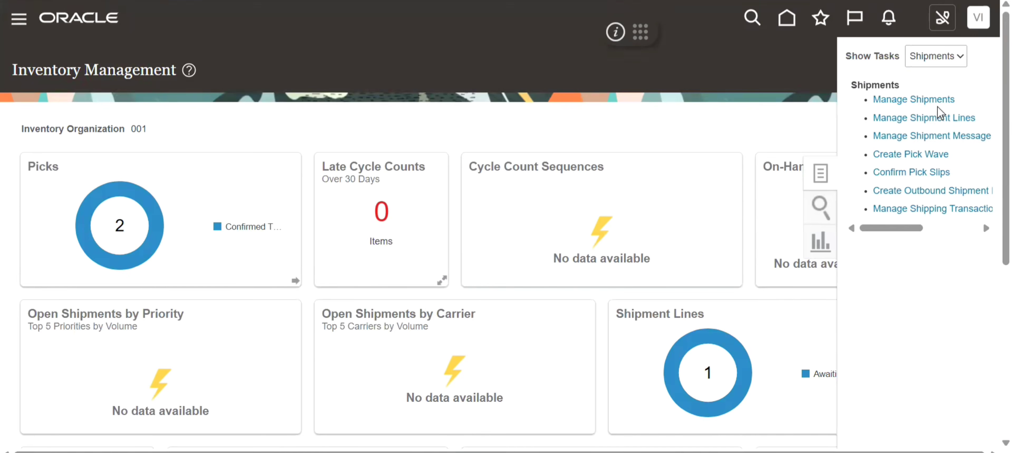
# - Show the Inventory tasks and open Review Completed Transactions
pyautogui.click(943, 64)
pyautogui.click(944, 78)
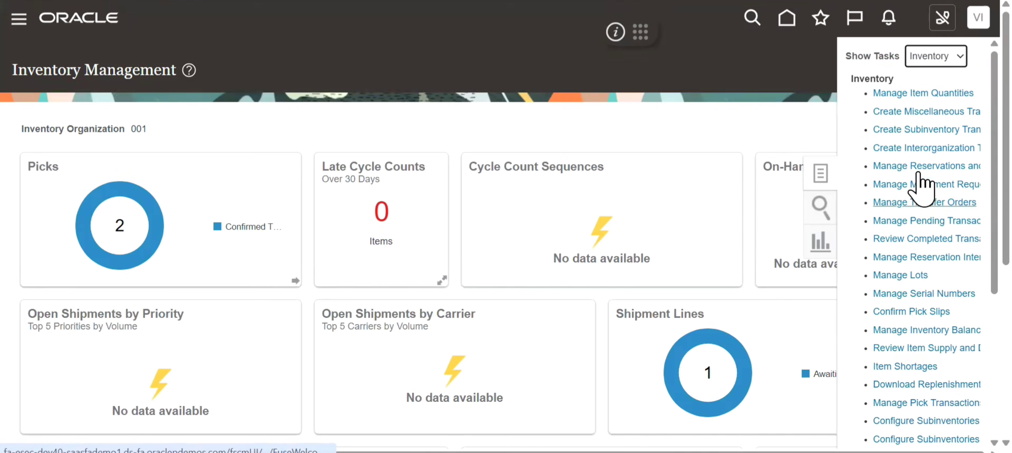
pyautogui.click(904, 239)
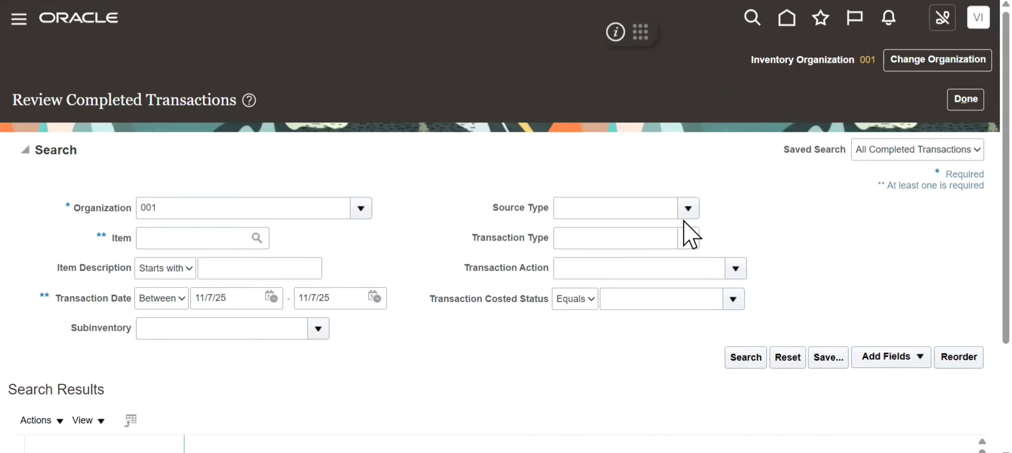
# - Search the completed transactions of organization 001 with the Source Type set to Sales Order
pyautogui.click(688, 209)
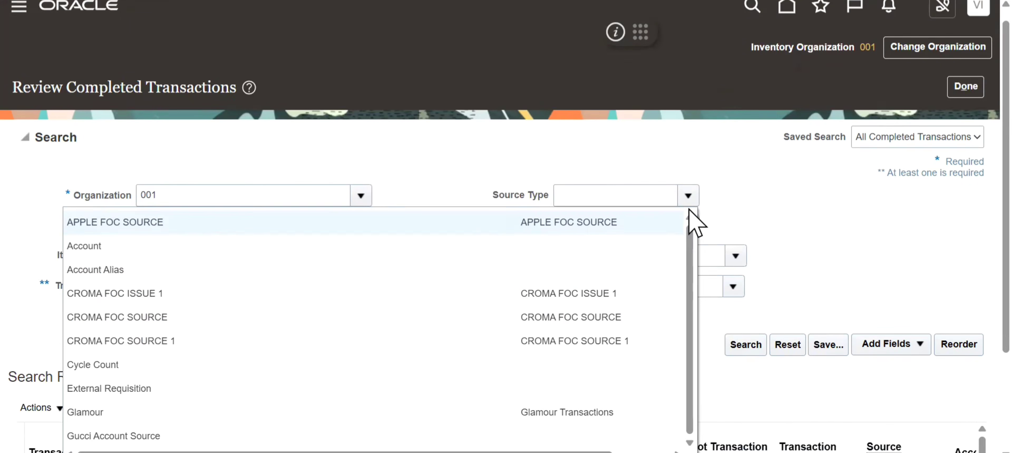
pyautogui.click(625, 200)
pyautogui.write('sal')
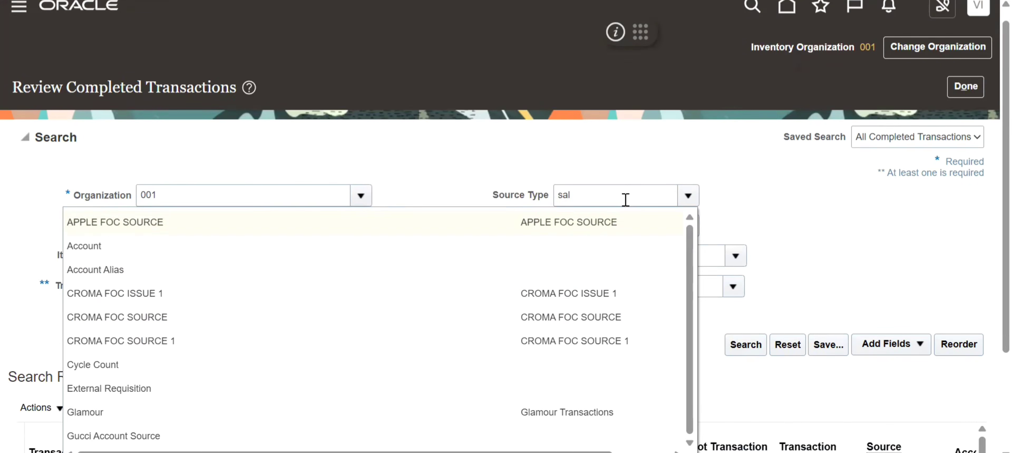
pyautogui.press('Tab')
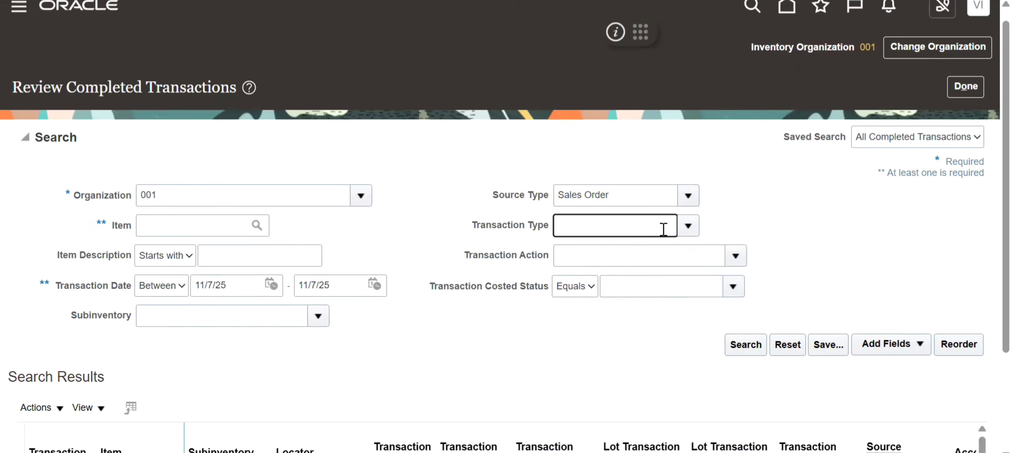
pyautogui.click(688, 226)
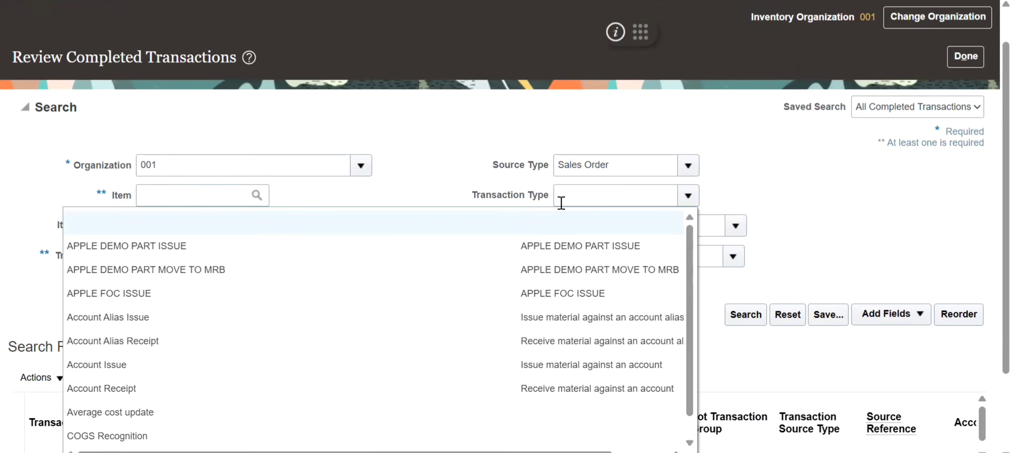
pyautogui.click(754, 193)
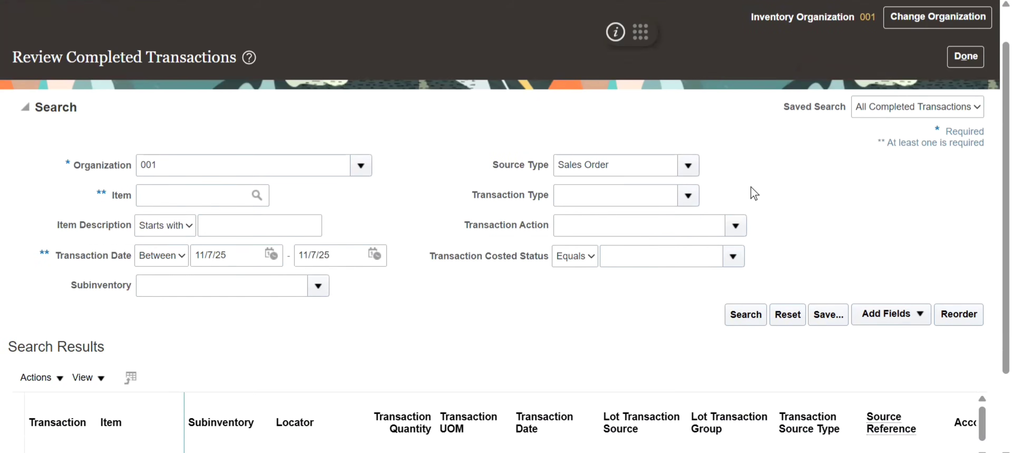
pyautogui.click(740, 231)
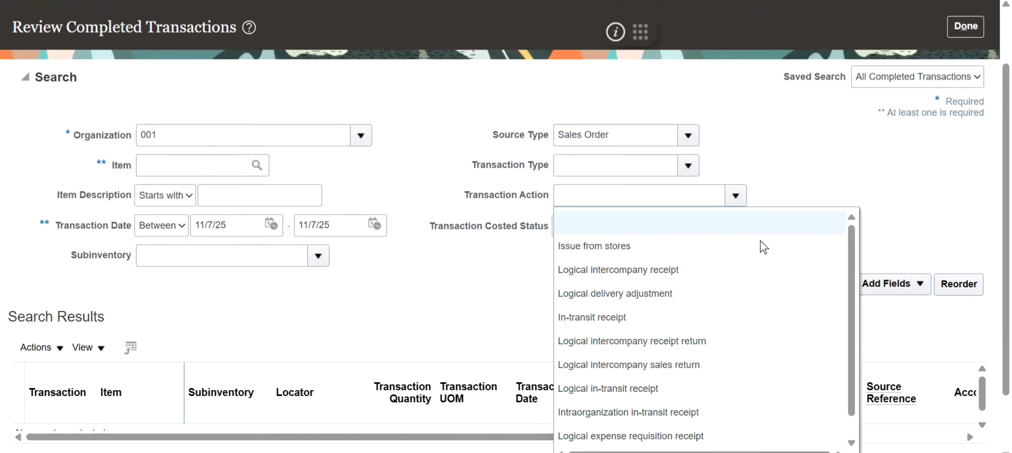
pyautogui.click(878, 203)
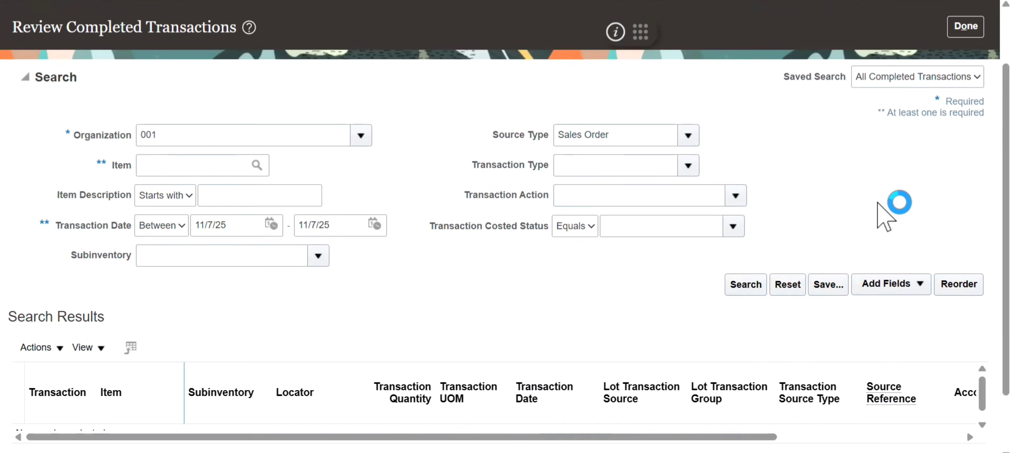
pyautogui.click(745, 285)
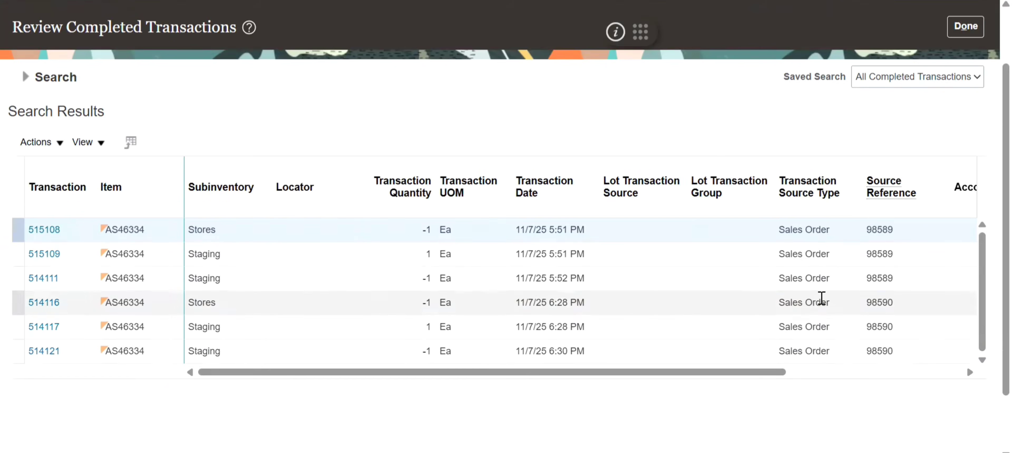
# - Get the item number from the Customer notes in Notepad and search the completed sales order transactions for item AS46334
pyautogui.hotkey('alt', 'Tab')
pyautogui.press('Tab')
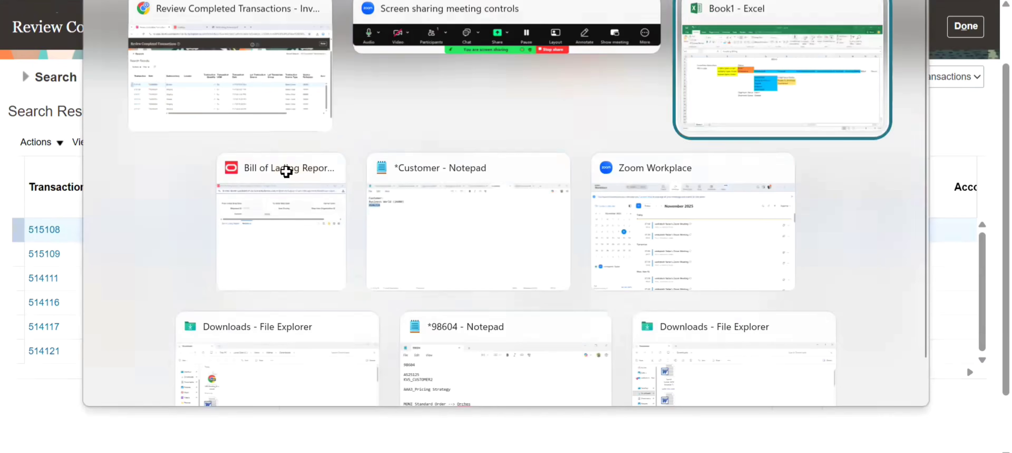
pyautogui.hotkey('alt', 'Tab')
pyautogui.press('Tab')
pyautogui.press('Tab')
pyautogui.press('Tab')
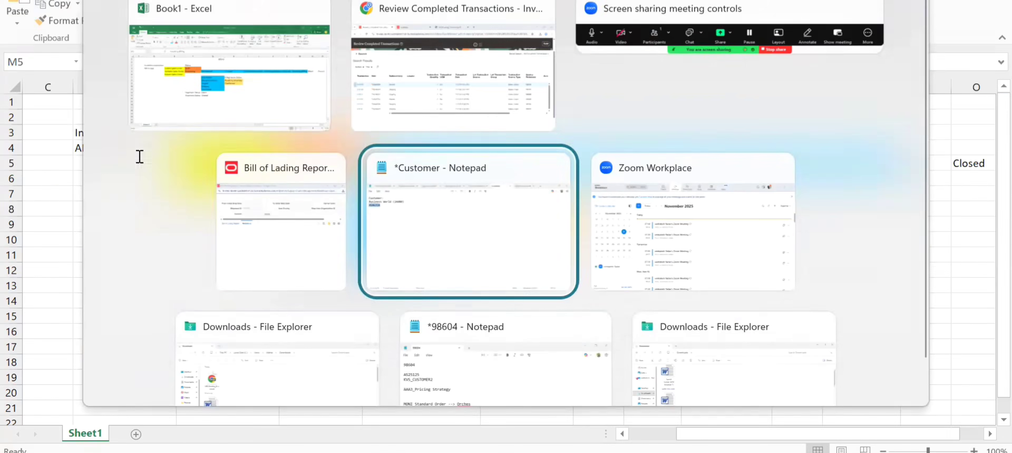
pyautogui.hotkey('alt', 'Tab')
pyautogui.press('Tab')
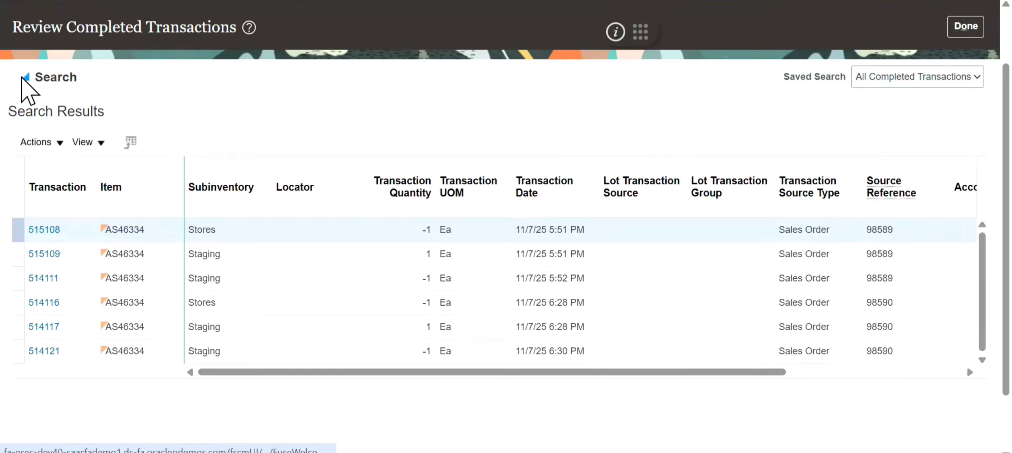
pyautogui.click(25, 77)
pyautogui.click(195, 165)
pyautogui.write('AS46334')
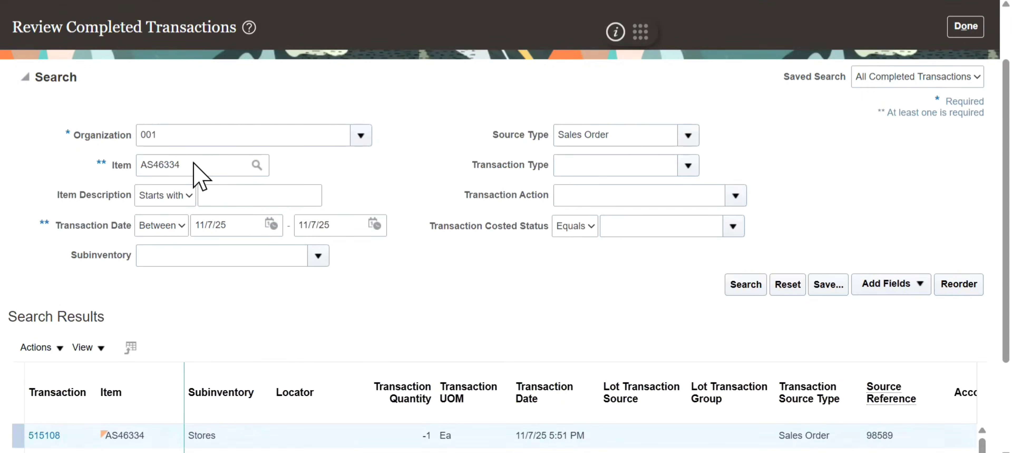
pyautogui.click(737, 289)
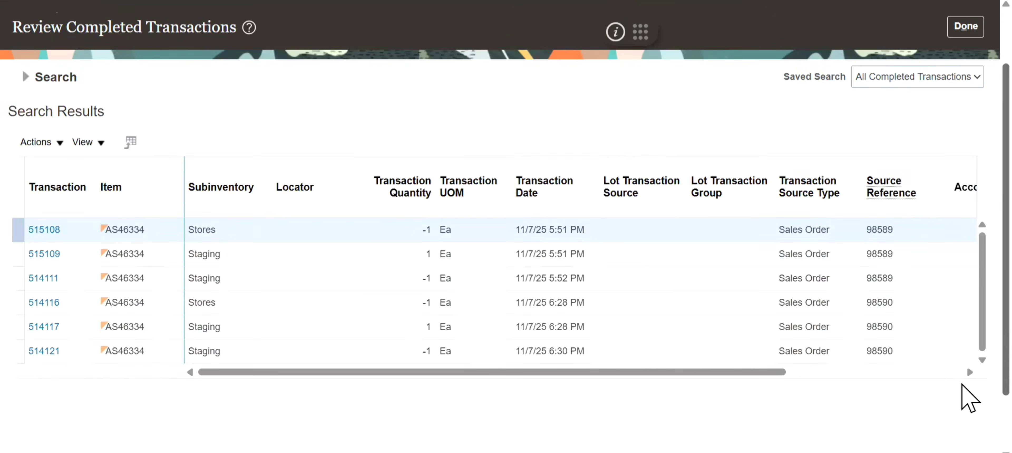
# - Show all columns in the completed transactions results table
pyautogui.moveTo(618, 372); pyautogui.dragTo(402, 408)
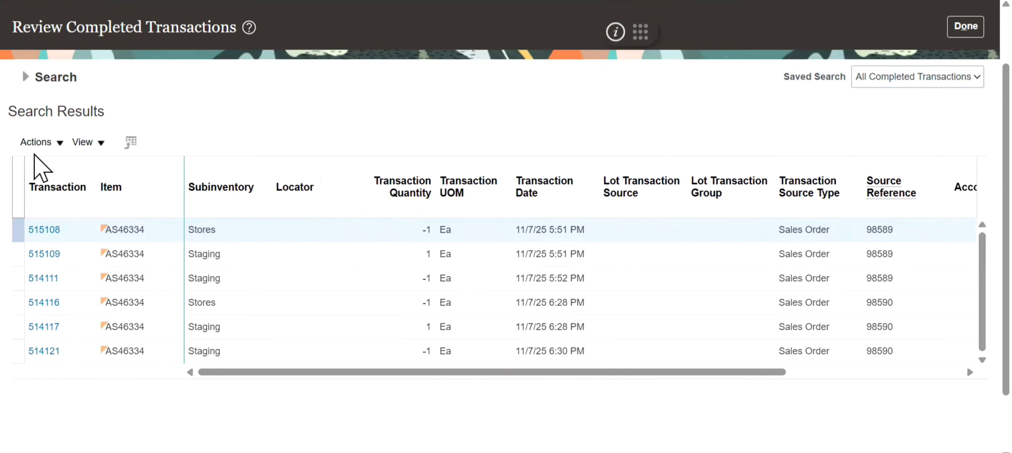
pyautogui.click(38, 142)
pyautogui.click(83, 143)
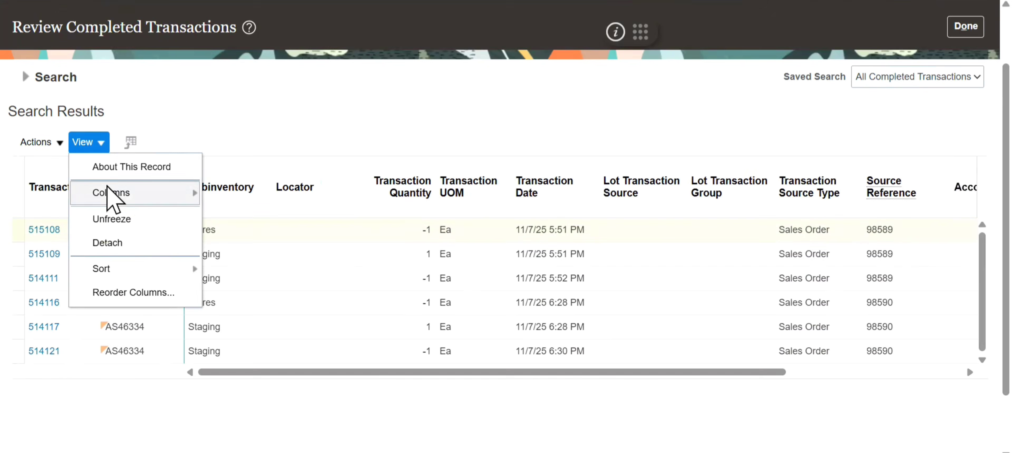
pyautogui.moveTo(110, 192)
pyautogui.click(235, 205)
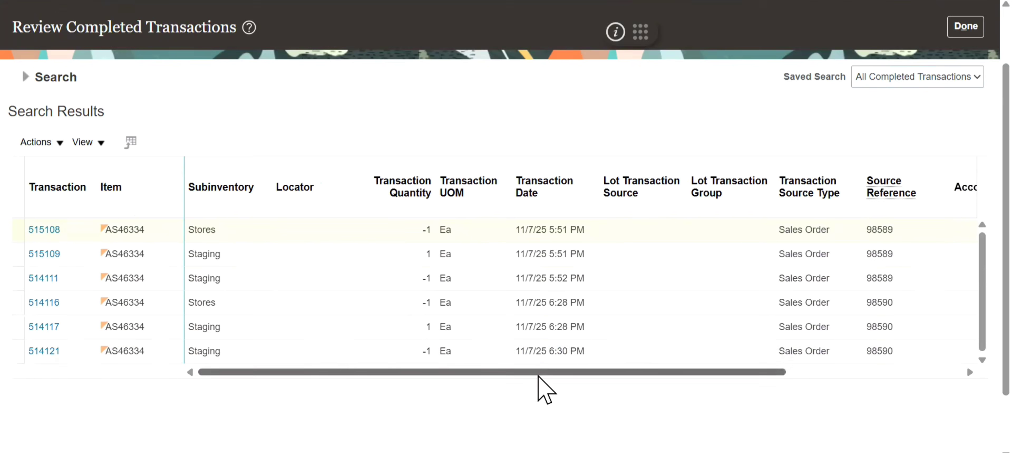
# - Examine the transaction type and source reference of the listed transactions for item AS46334
pyautogui.moveTo(538, 375); pyautogui.dragTo(355, 394)
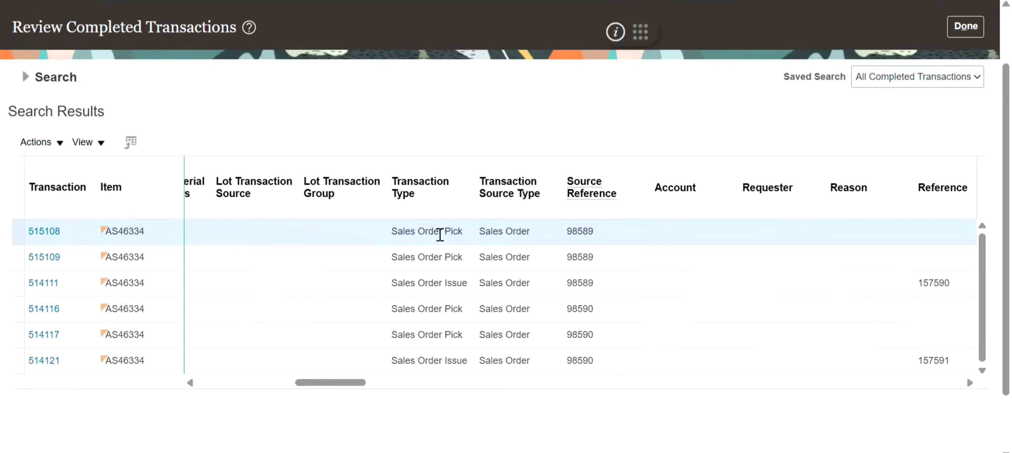
pyautogui.click(436, 257)
pyautogui.click(438, 281)
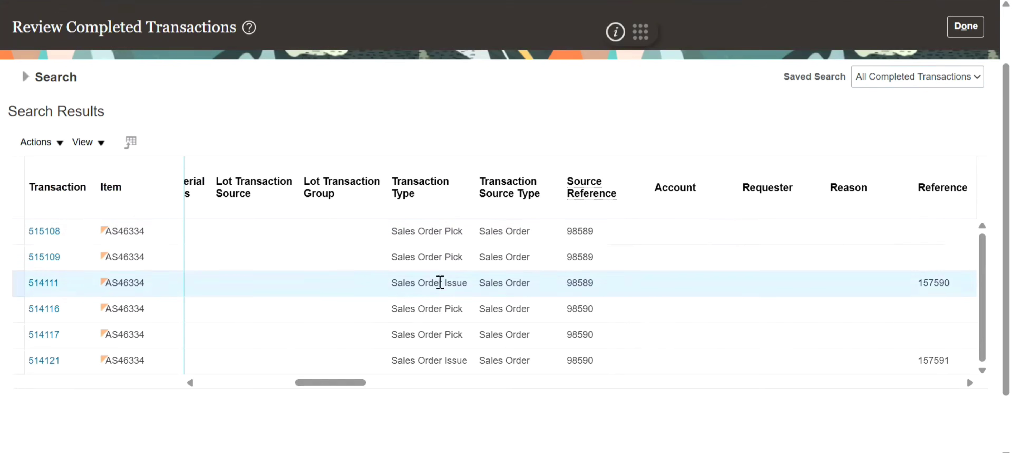
pyautogui.click(429, 230)
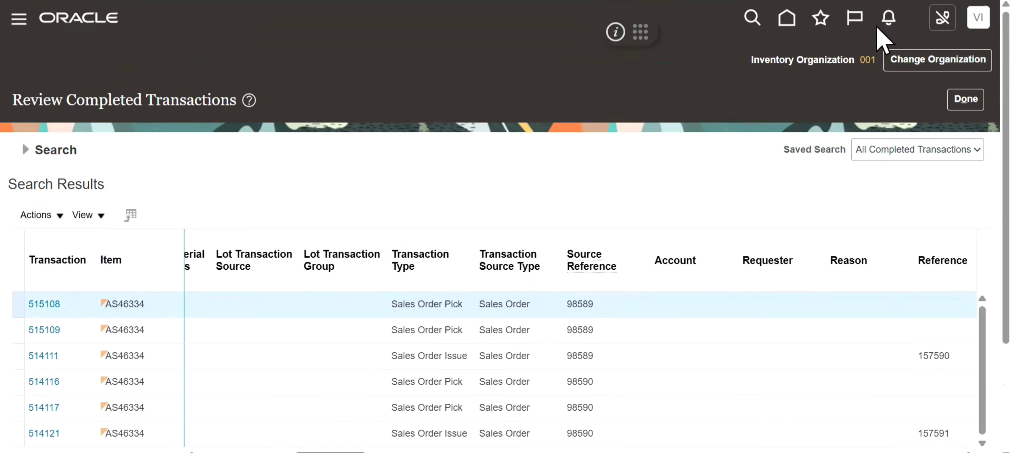
# - Open Order Management from the home page and find the sales order by the number copied from cell G1 in Excel
pyautogui.click(793, 18)
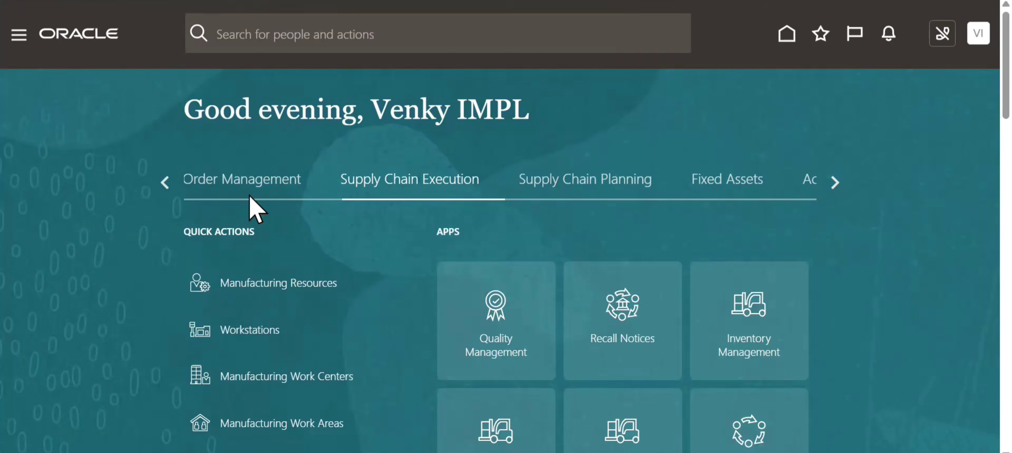
pyautogui.click(239, 190)
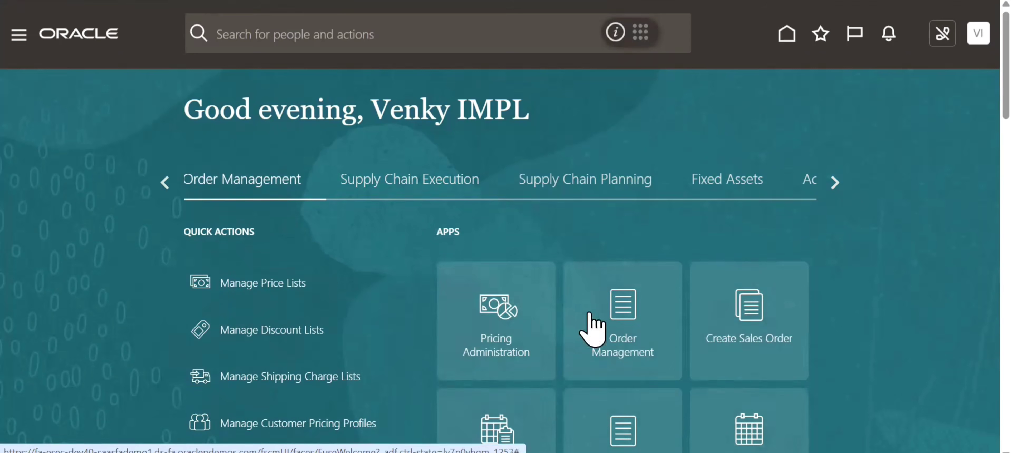
pyautogui.hotkey('alt', 'Tab')
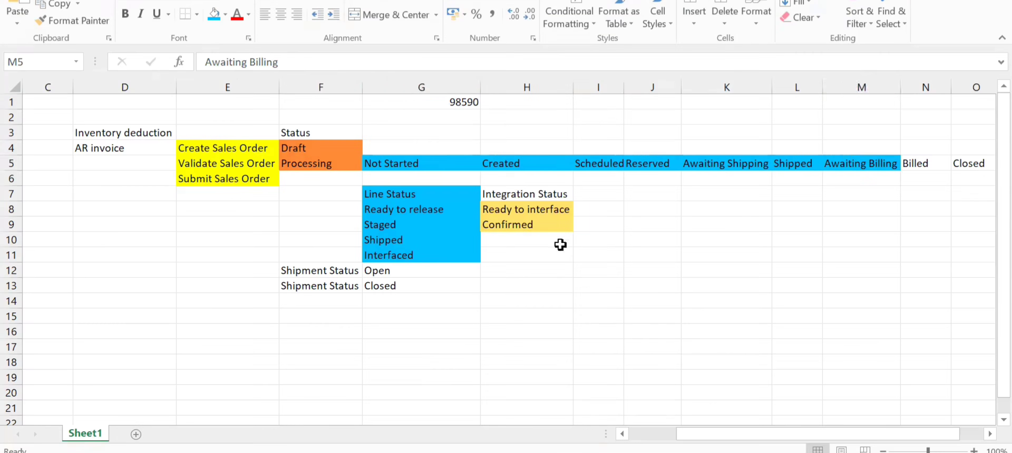
pyautogui.click(446, 102)
pyautogui.moveTo(262, 60); pyautogui.dragTo(184, 62)
pyautogui.hotkey('ctrl', 'c')
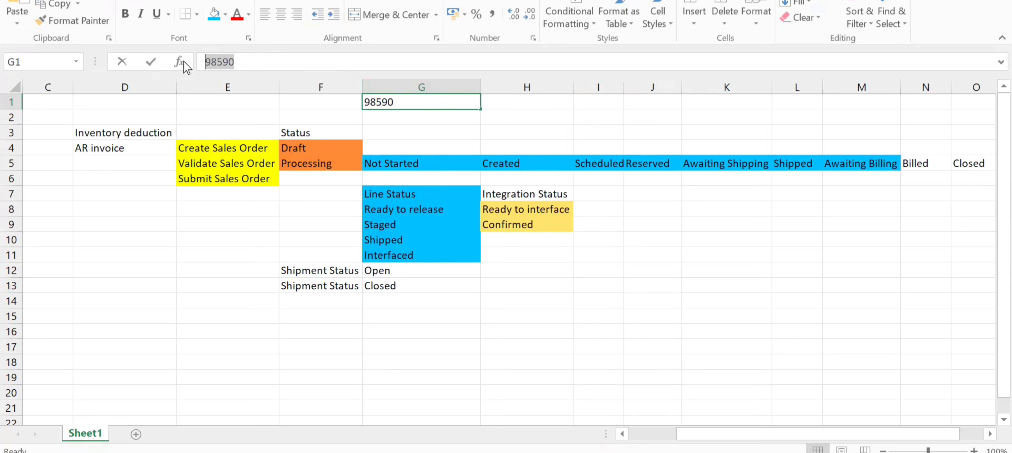
pyautogui.hotkey('alt', 'Tab')
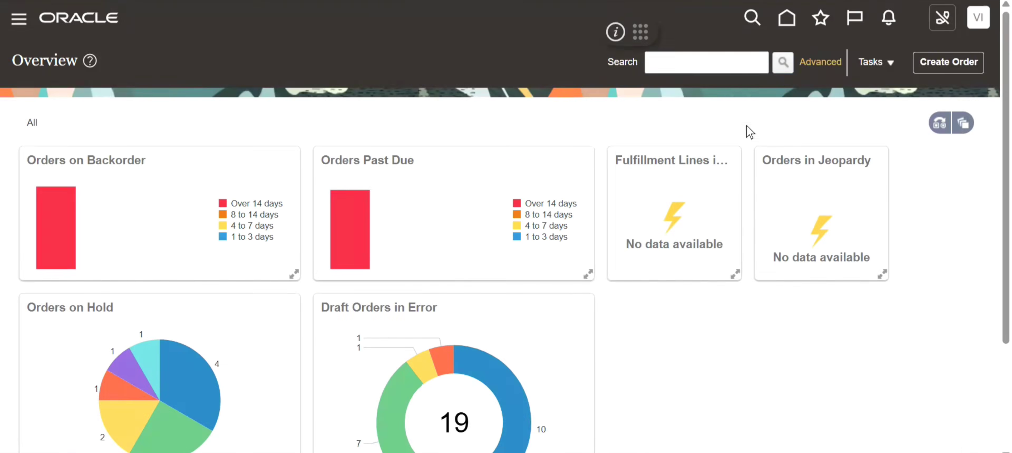
pyautogui.click(722, 64)
pyautogui.hotkey('ctrl', 'v')
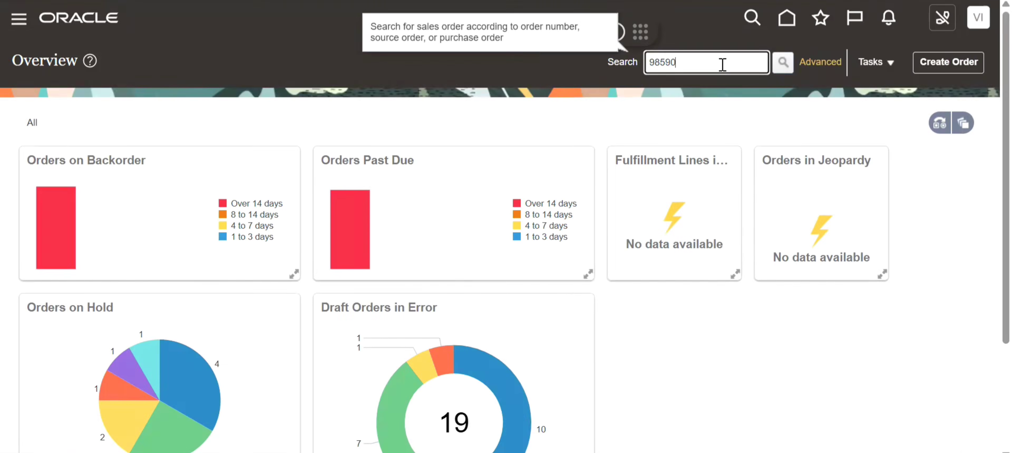
pyautogui.press('Return')
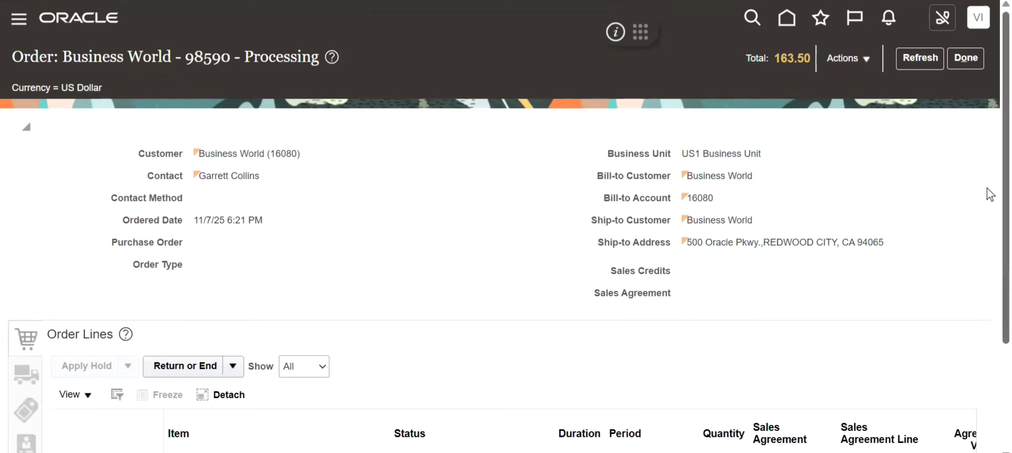
# - Check the status of the AS46334 - Vario 5000 Tablet order line
pyautogui.scroll(-3, 987, 271)
pyautogui.click(408, 358)
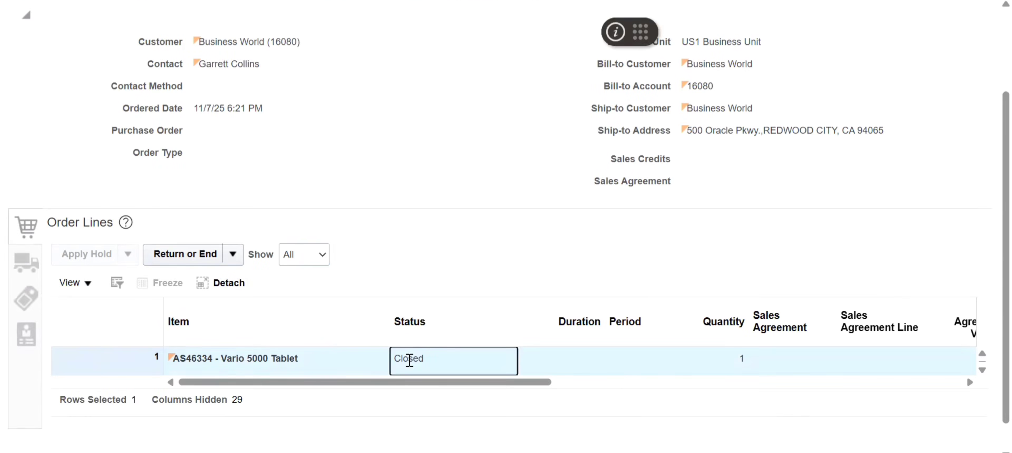
pyautogui.scroll(3, 989, 57)
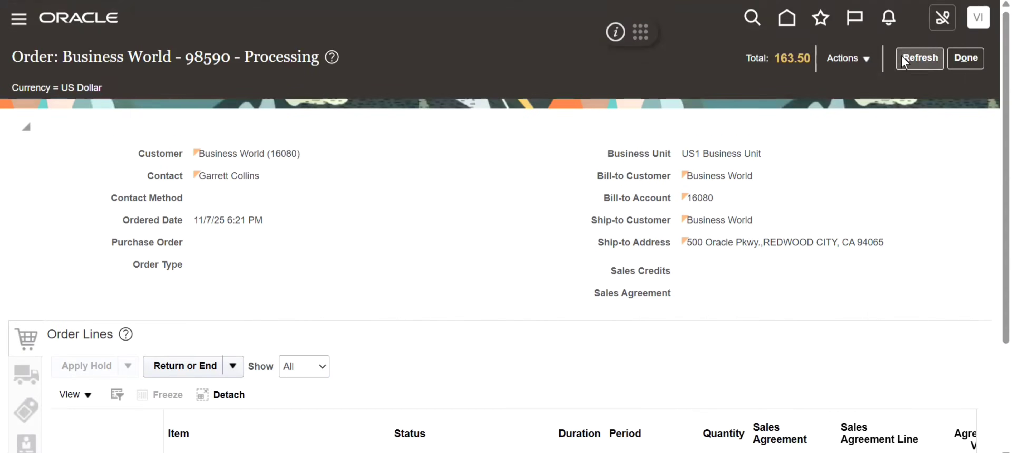
# - Switch the order to the fulfillment view and open the fulfillment details of line 1-1
pyautogui.click(869, 65)
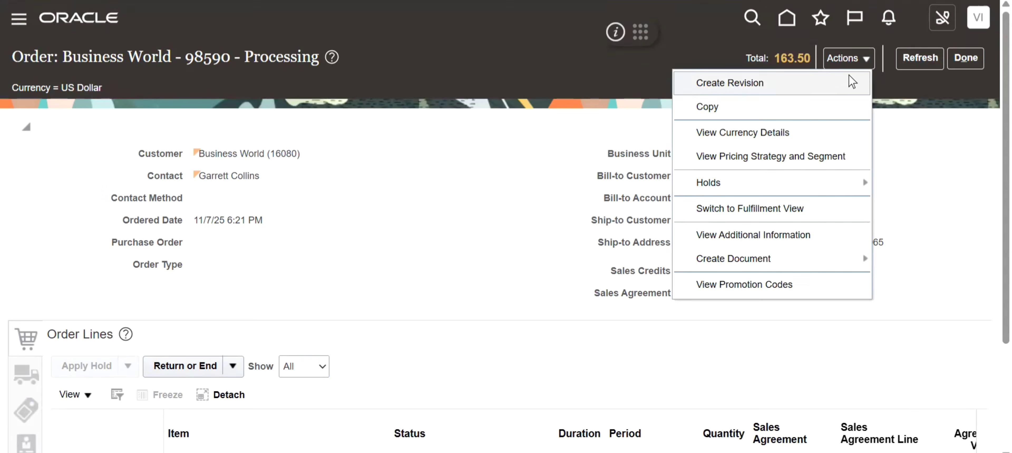
pyautogui.click(755, 209)
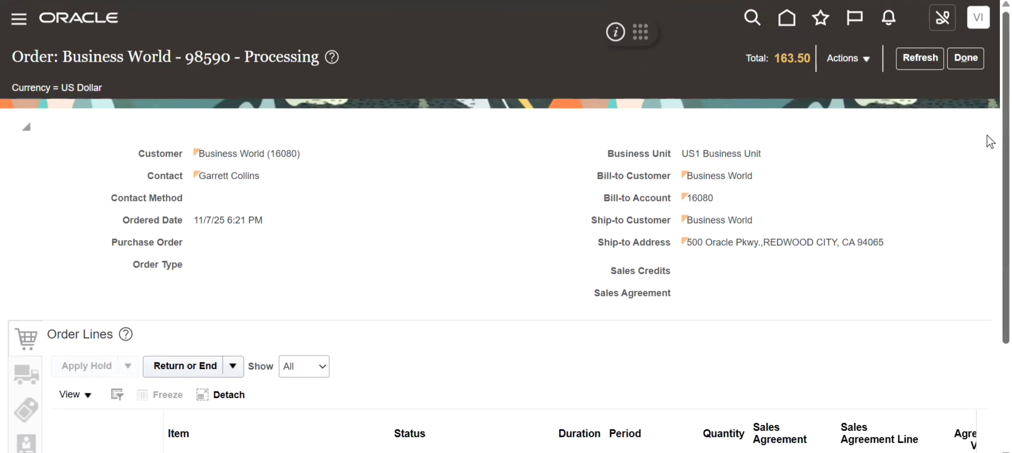
pyautogui.scroll(-8, 987, 226)
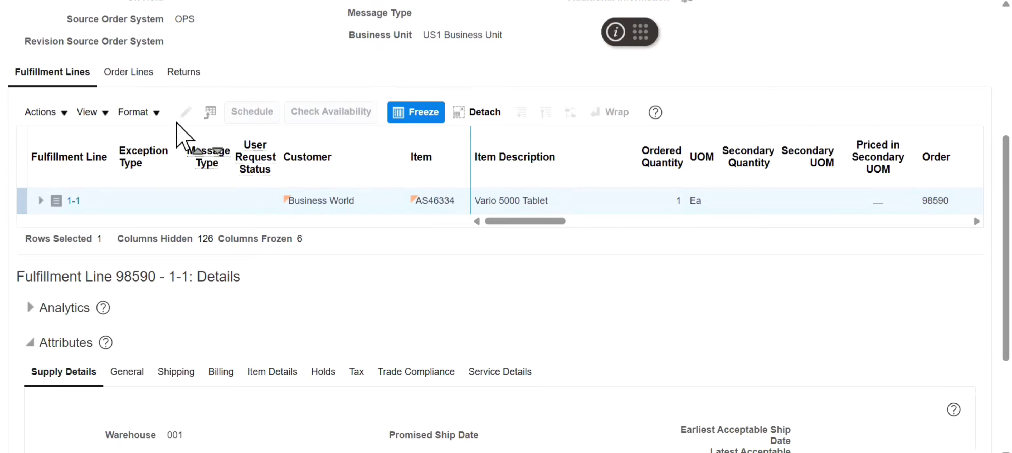
pyautogui.click(59, 118)
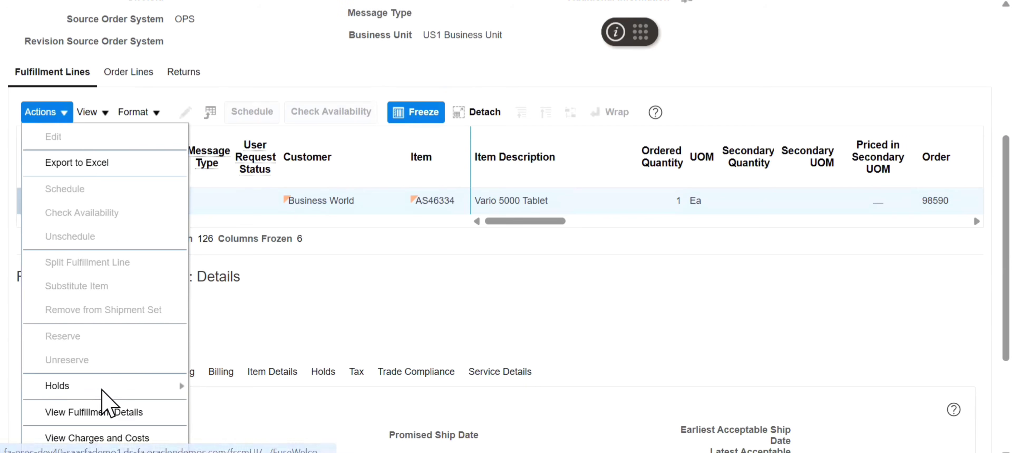
pyautogui.click(103, 413)
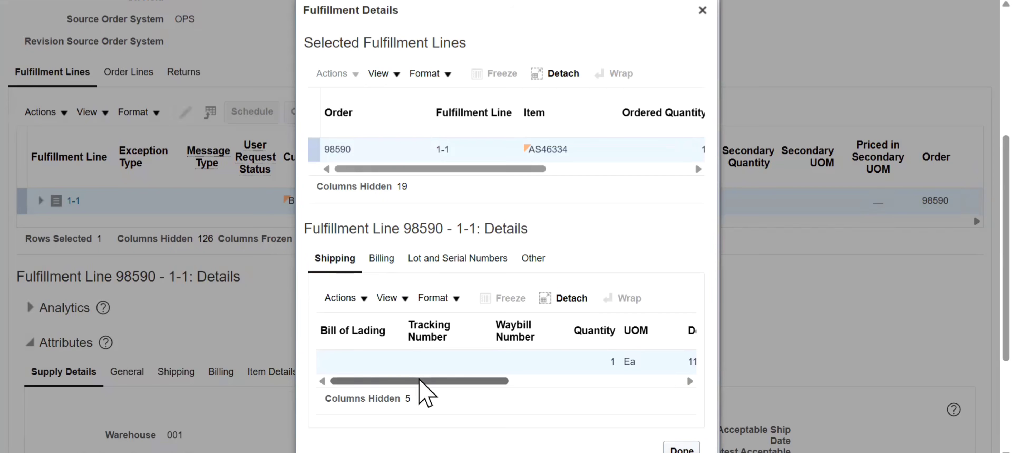
# - Review the delivery, invoice number, and lot and serial details of fulfillment line 1-1
pyautogui.moveTo(422, 381); pyautogui.dragTo(524, 383)
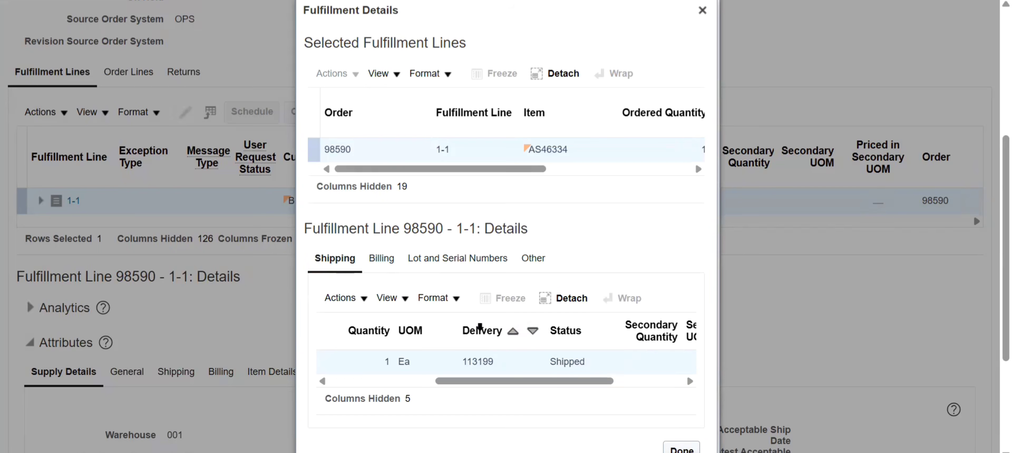
pyautogui.click(493, 330)
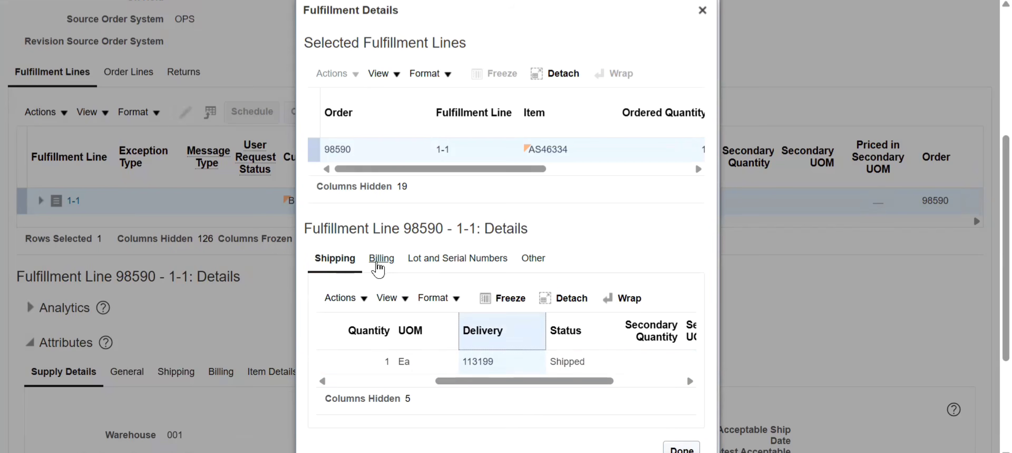
pyautogui.click(378, 260)
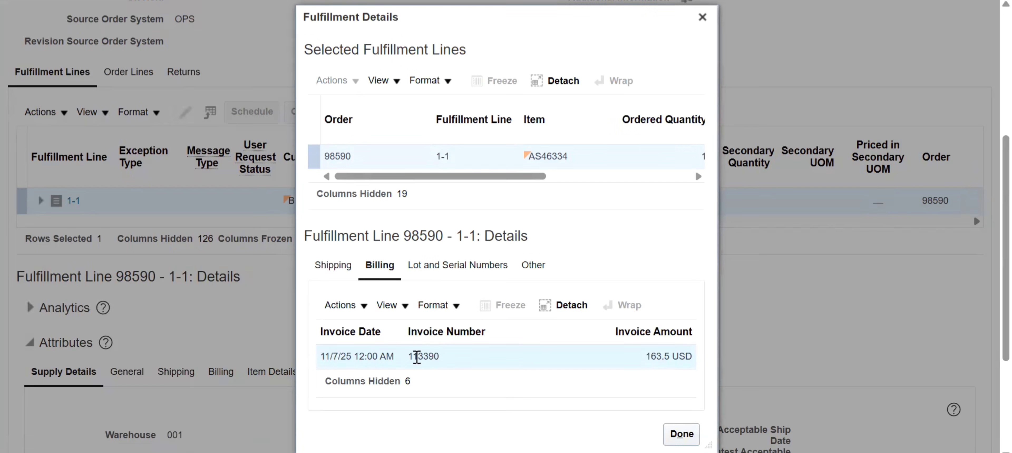
pyautogui.doubleClick(416, 357)
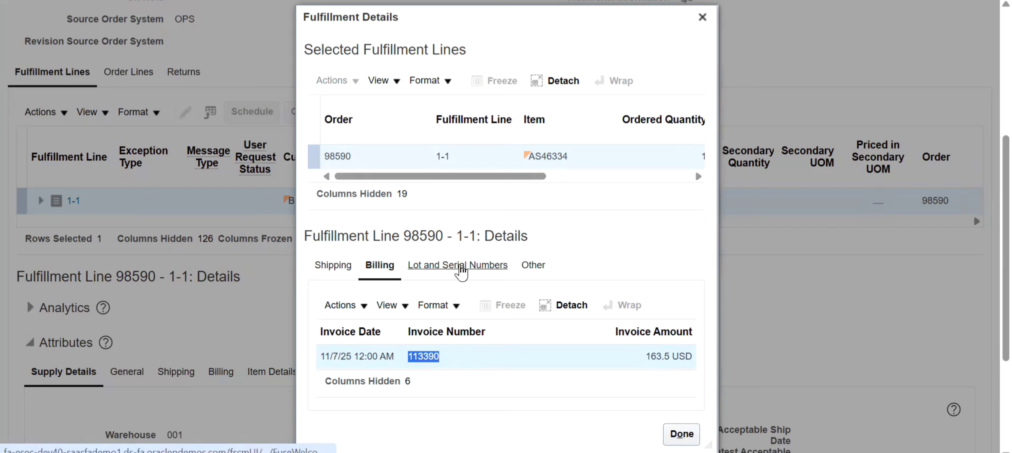
pyautogui.click(459, 267)
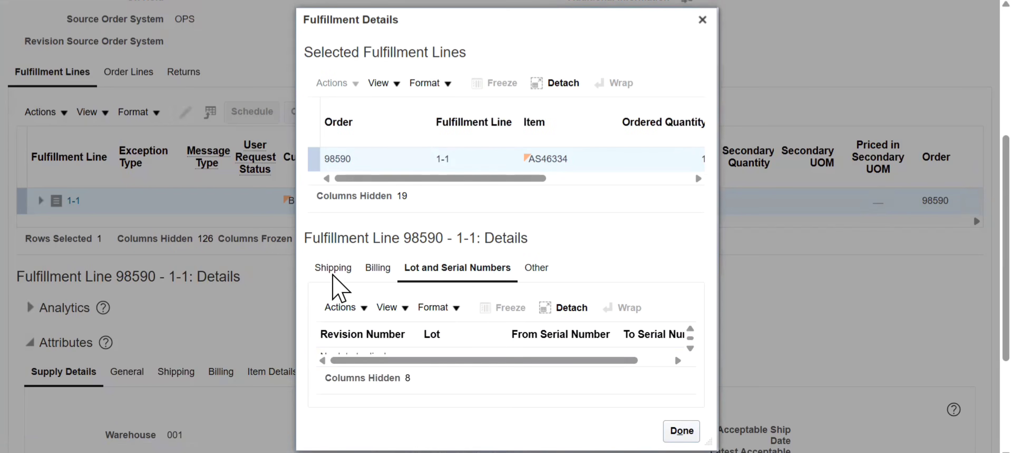
# - Close the fulfillment details and the fulfillment view, and return to the home page
pyautogui.click(702, 21)
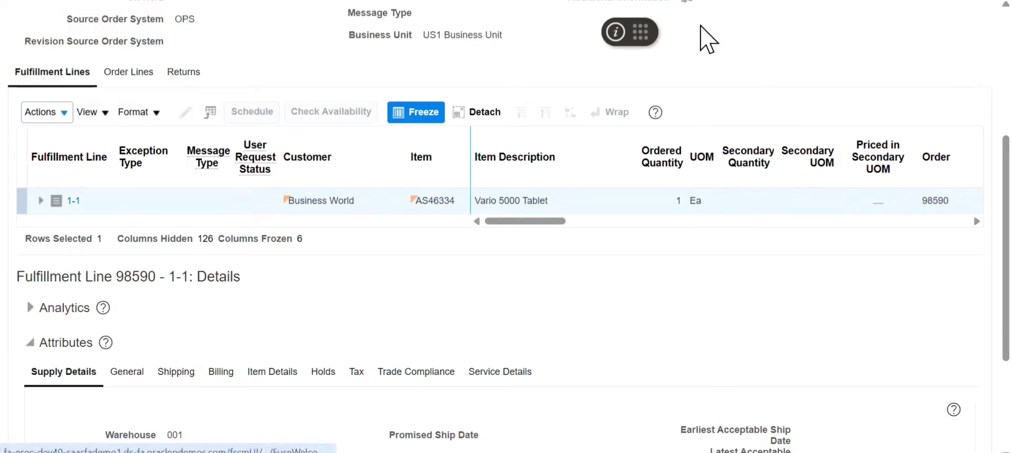
pyautogui.scroll(6, 965, 64)
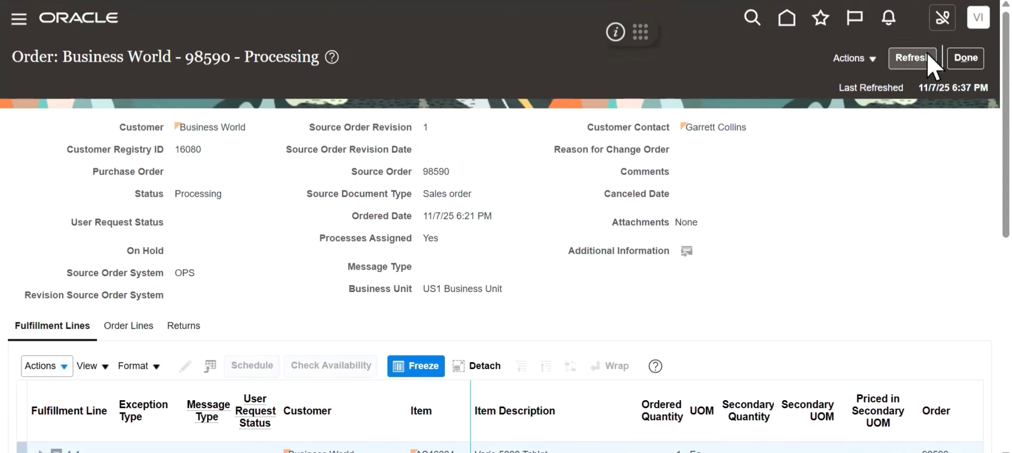
pyautogui.click(964, 62)
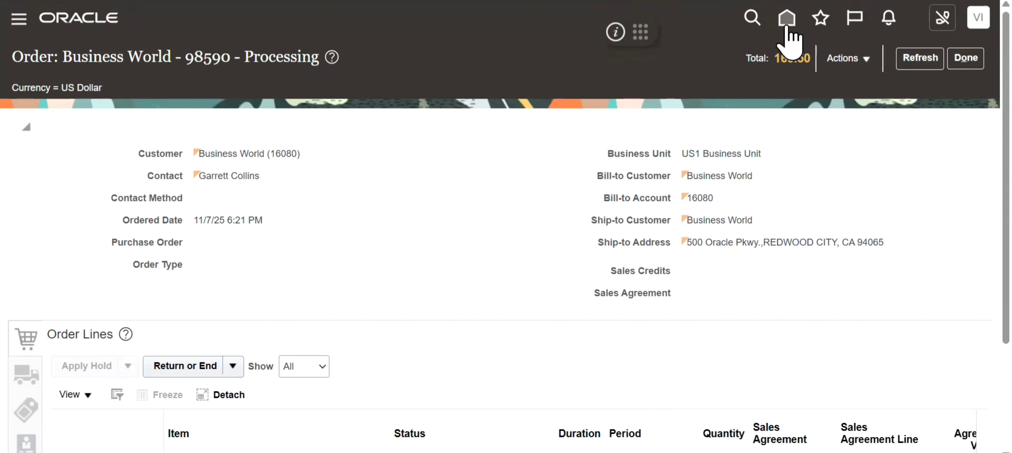
pyautogui.click(787, 19)
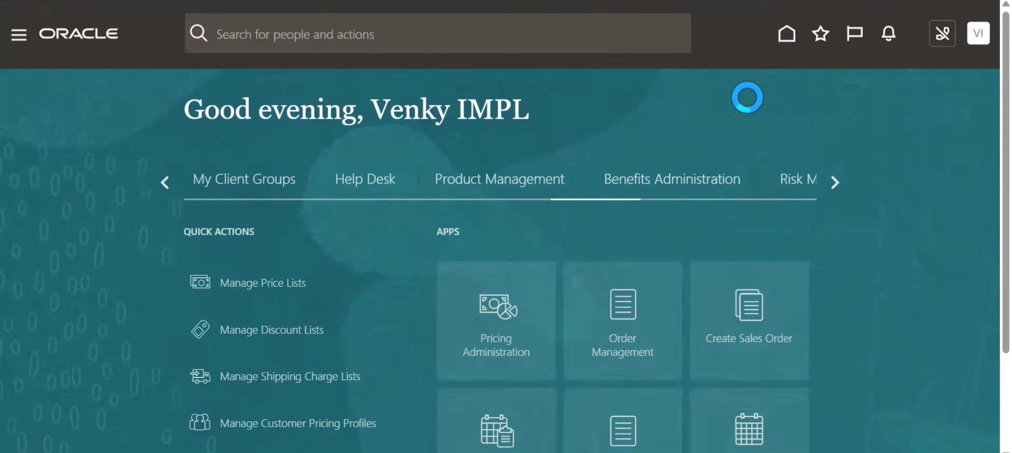
# - Look through all application groups on the home page for Receivables
pyautogui.click(833, 189)
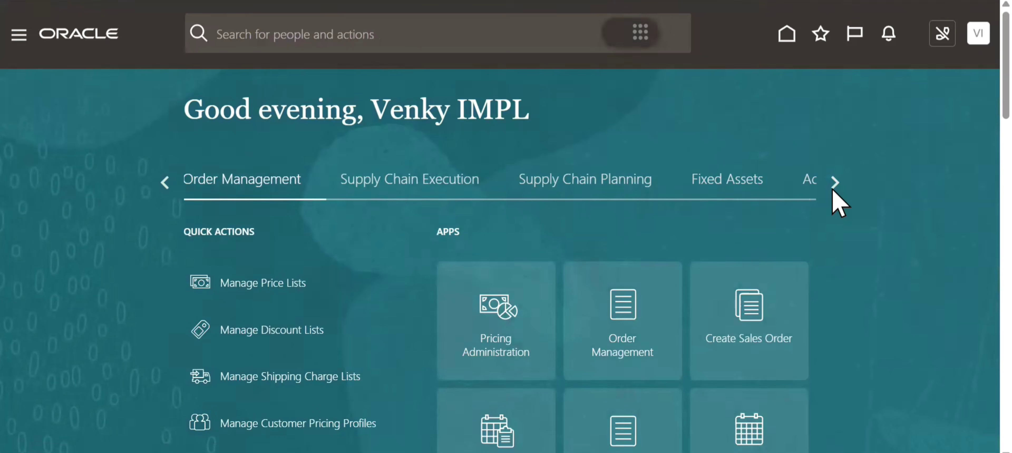
pyautogui.click(834, 189)
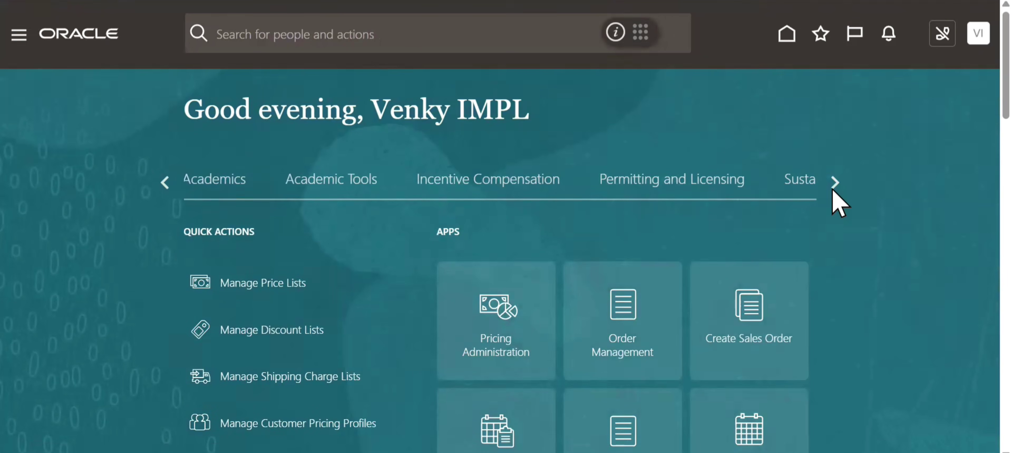
pyautogui.click(834, 185)
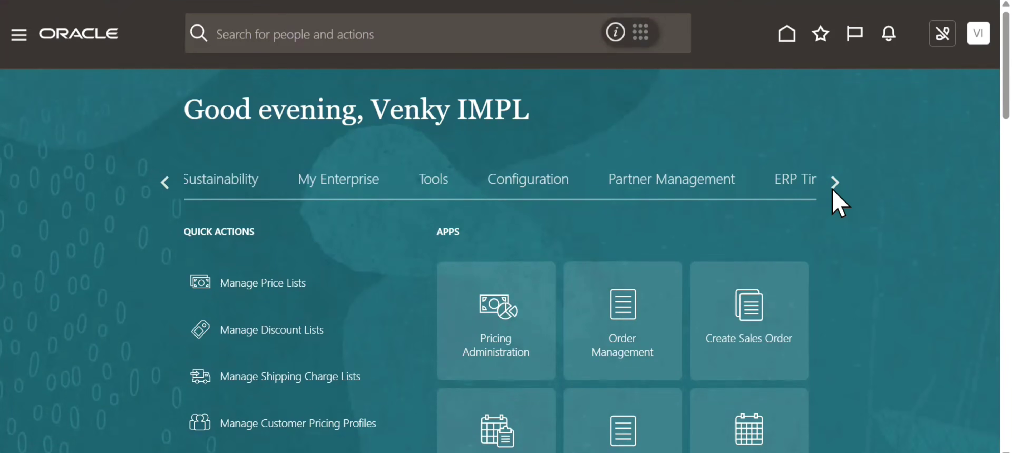
pyautogui.click(832, 190)
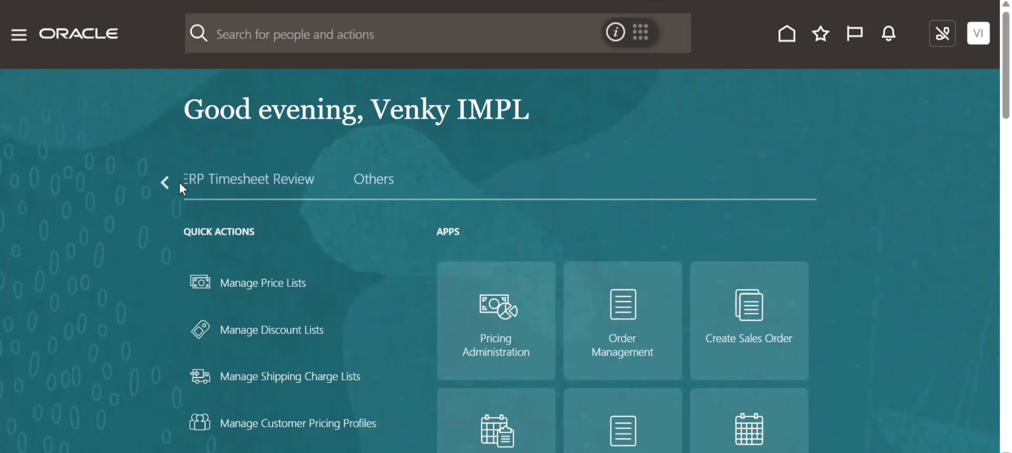
pyautogui.click(166, 181)
pyautogui.click(165, 182)
pyautogui.click(166, 181)
pyautogui.click(166, 182)
pyautogui.click(166, 181)
pyautogui.click(165, 182)
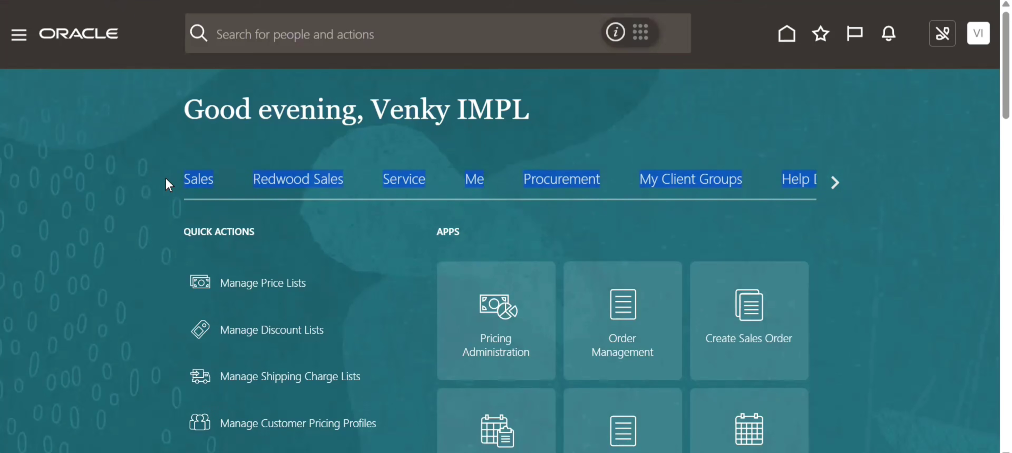
# - Check which entries are available under Receivables in the navigator
pyautogui.click(18, 37)
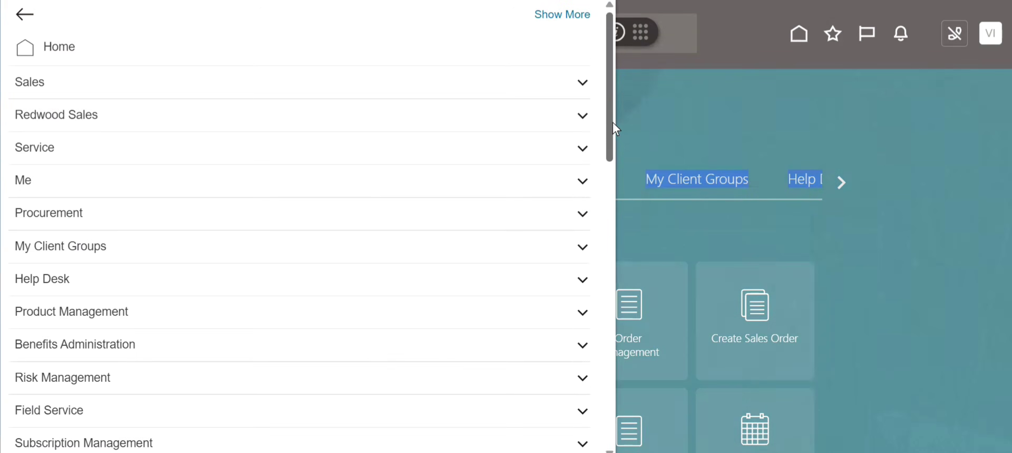
pyautogui.moveTo(613, 123); pyautogui.dragTo(604, 248)
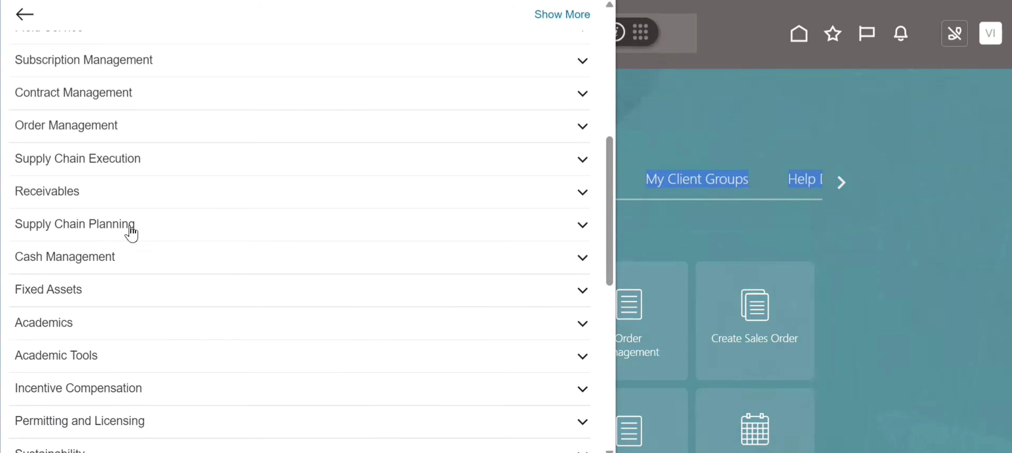
pyautogui.click(92, 201)
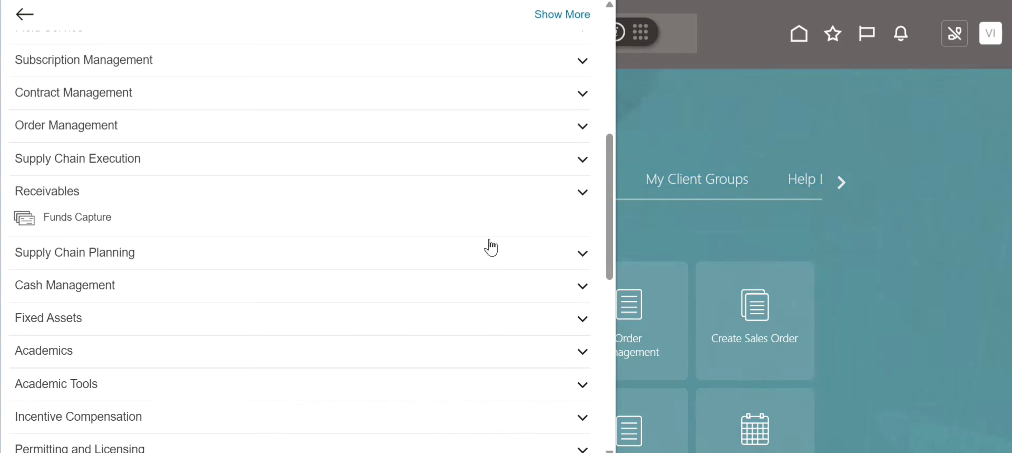
pyautogui.click(718, 135)
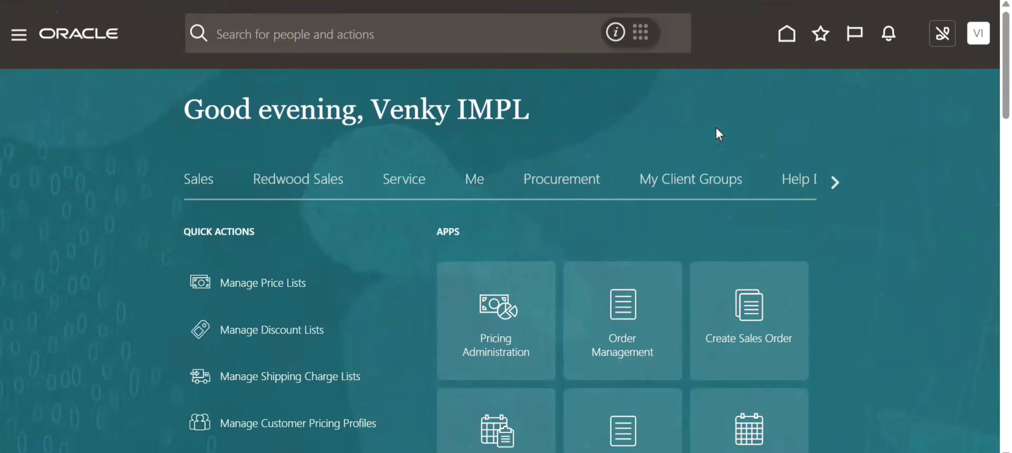
# - Search the home page's application groups again for Receivables and reload the page
pyautogui.click(837, 185)
pyautogui.click(836, 181)
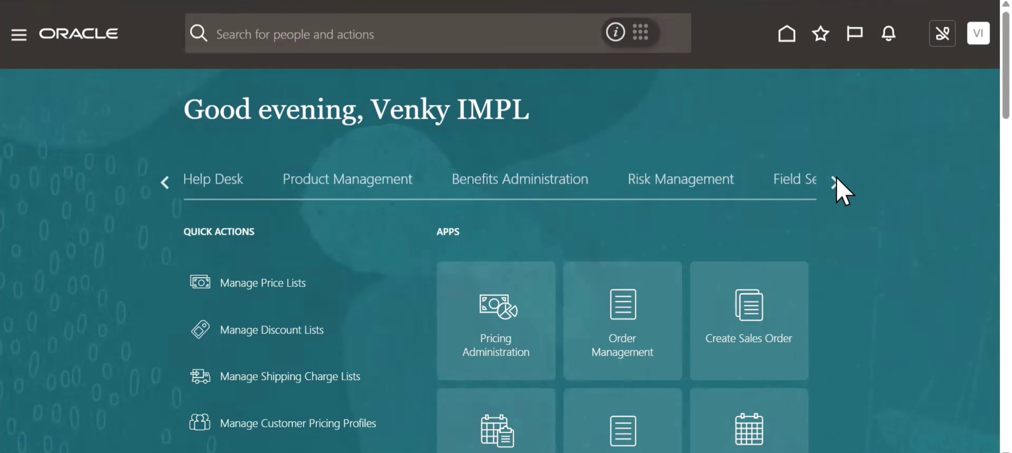
pyautogui.click(836, 182)
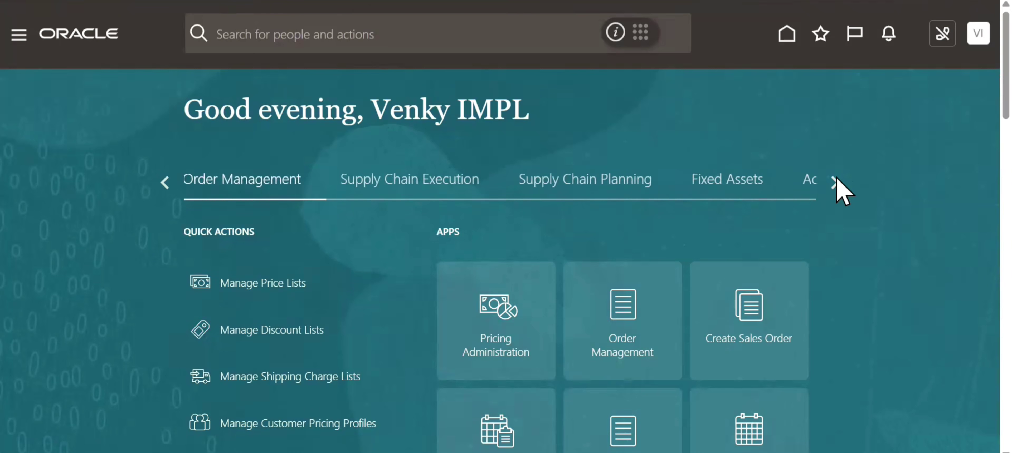
pyautogui.click(835, 182)
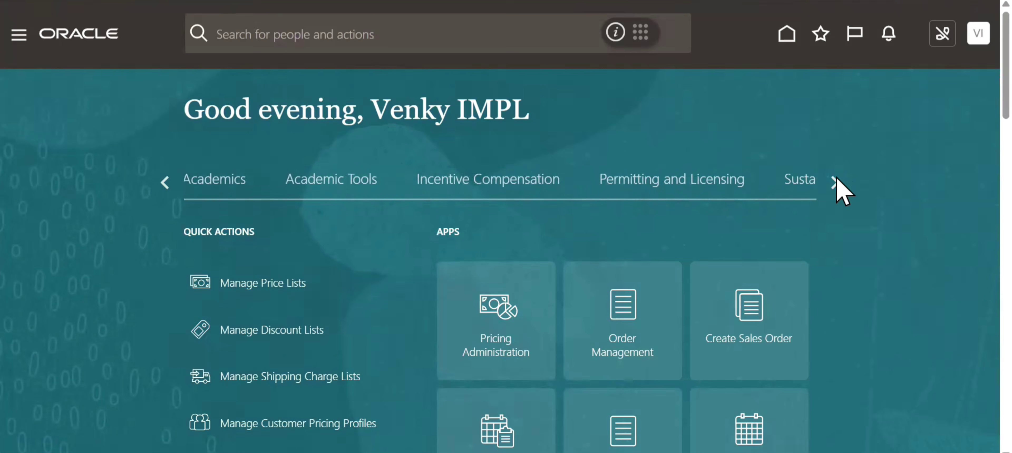
pyautogui.click(835, 182)
pyautogui.click(836, 178)
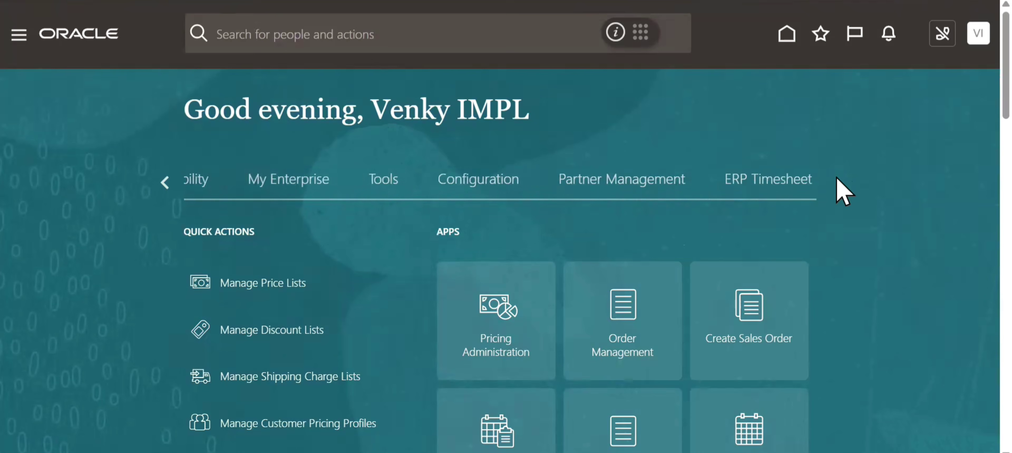
pyautogui.click(70, 1)
pyautogui.click(561, 104)
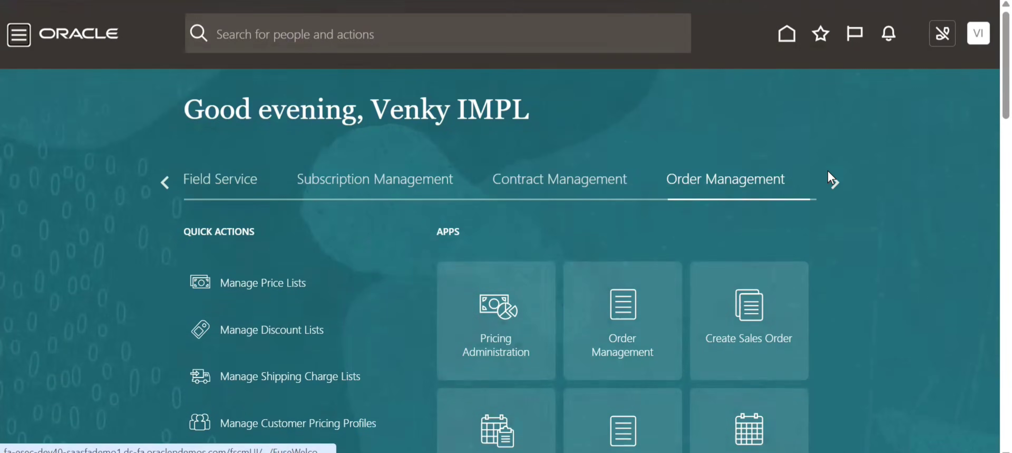
# - Search the reloaded home page's application groups from end to end for Receivables
pyautogui.click(834, 184)
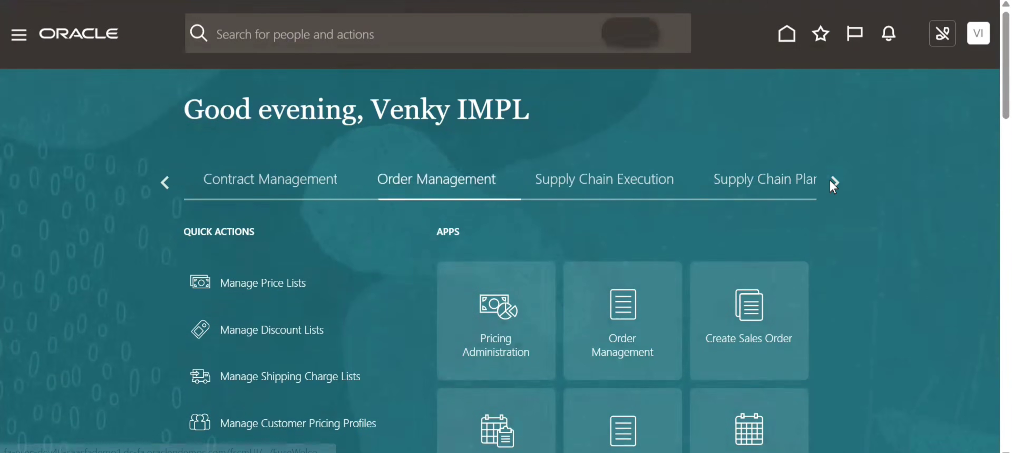
pyautogui.click(833, 184)
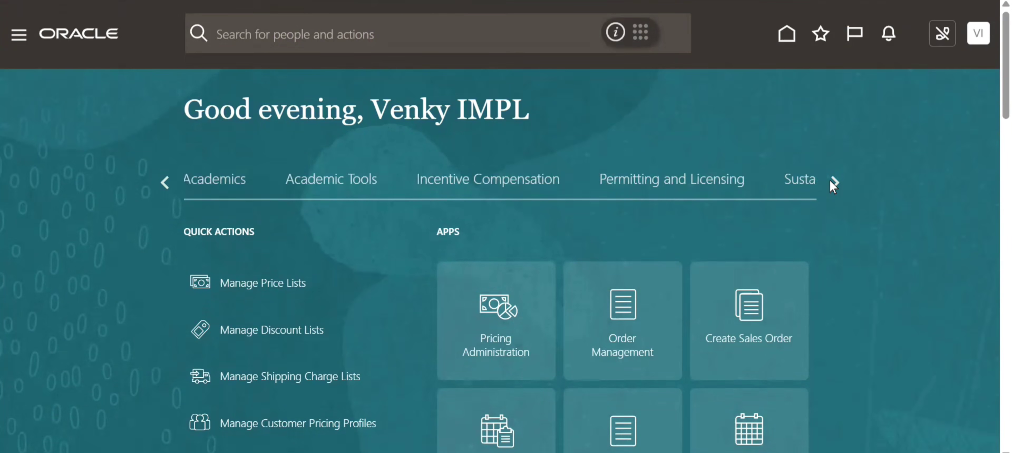
pyautogui.click(833, 184)
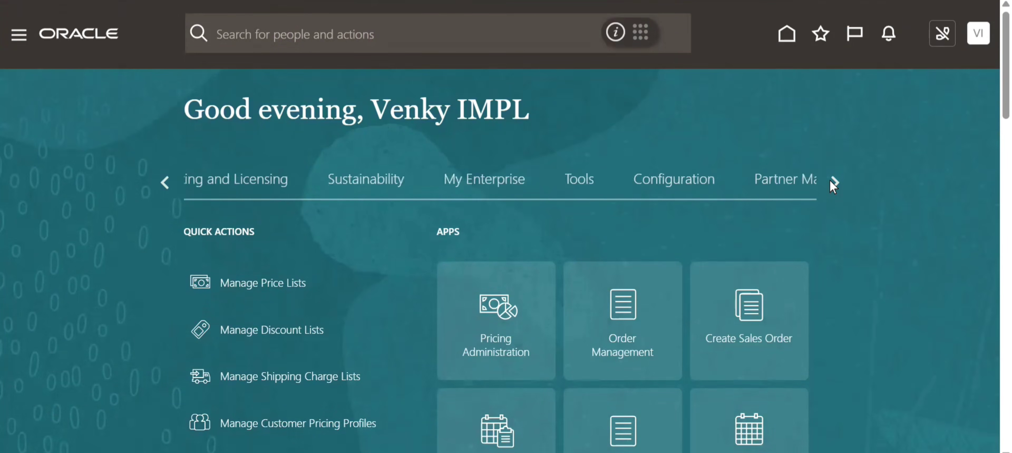
pyautogui.click(834, 184)
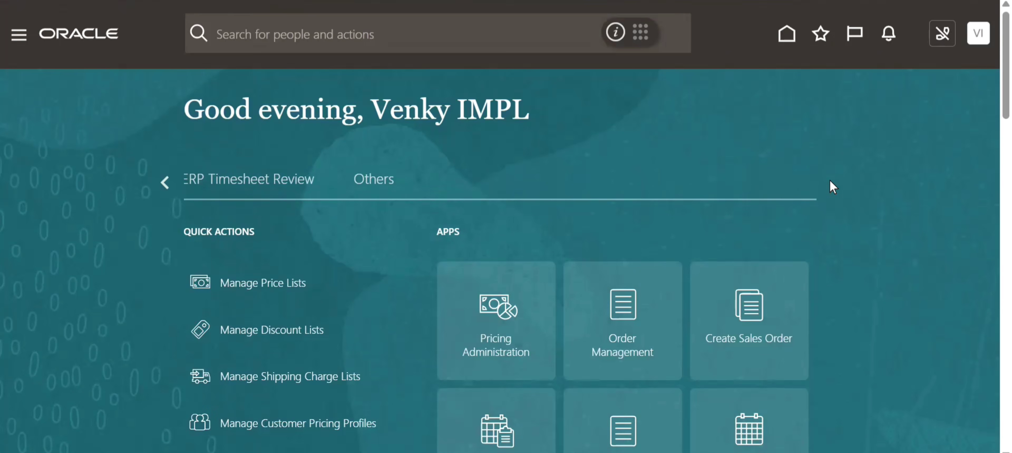
pyautogui.click(165, 181)
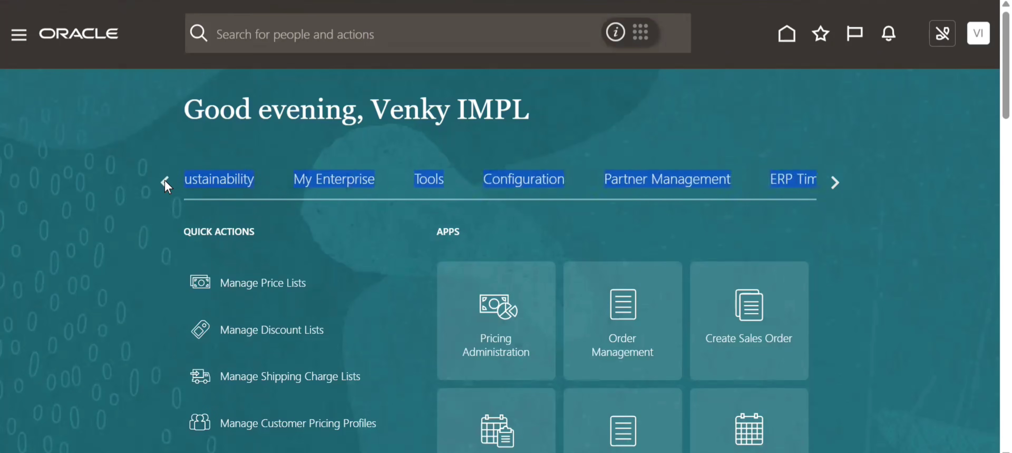
pyautogui.click(165, 182)
pyautogui.click(165, 182)
pyautogui.click(165, 182)
pyautogui.click(164, 181)
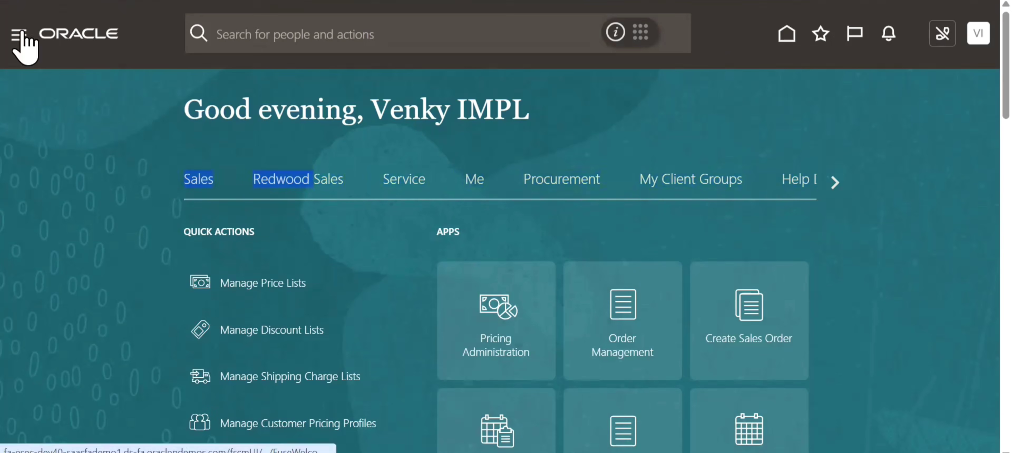
# - Look through the navigator's application groups once more for Receivables
pyautogui.click(33, 35)
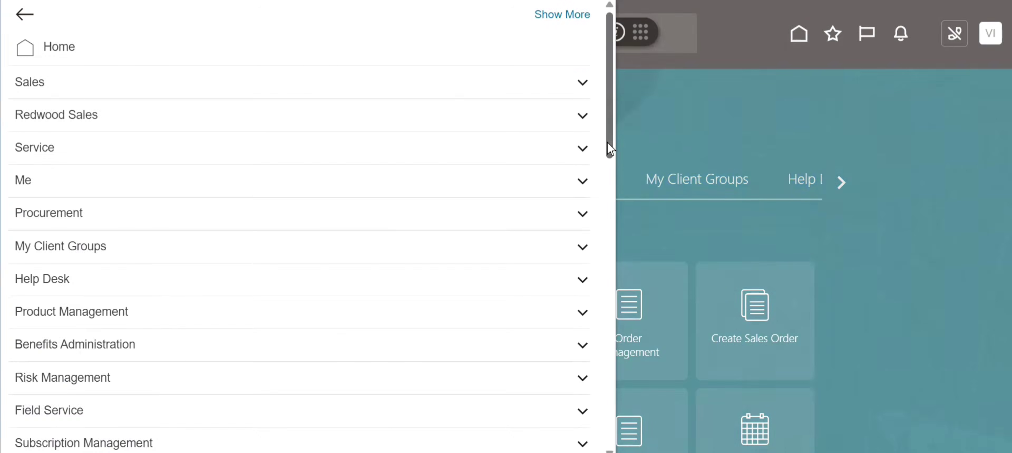
pyautogui.scroll(-7, 610, 166)
pyautogui.scroll(-2, 608, 257)
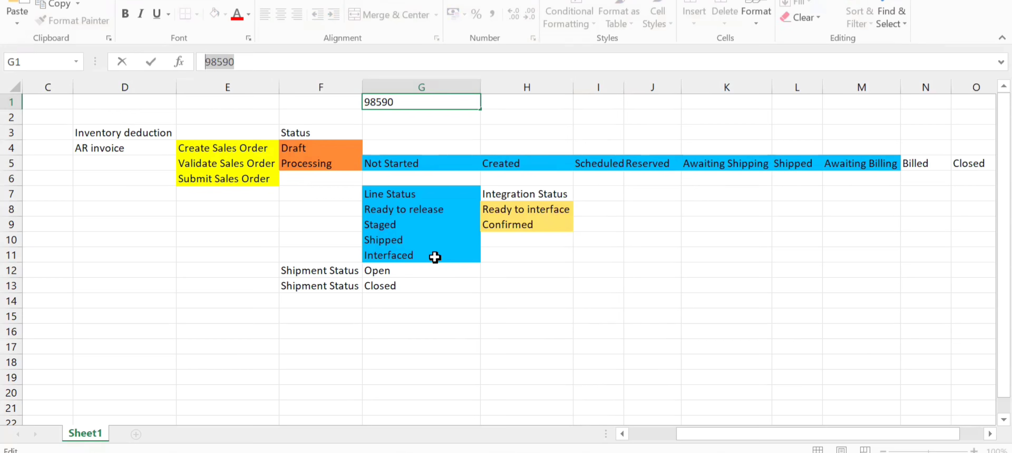
# - Switch to the Excel status sheet and select the Billed status in cell N5
pyautogui.click(925, 169)
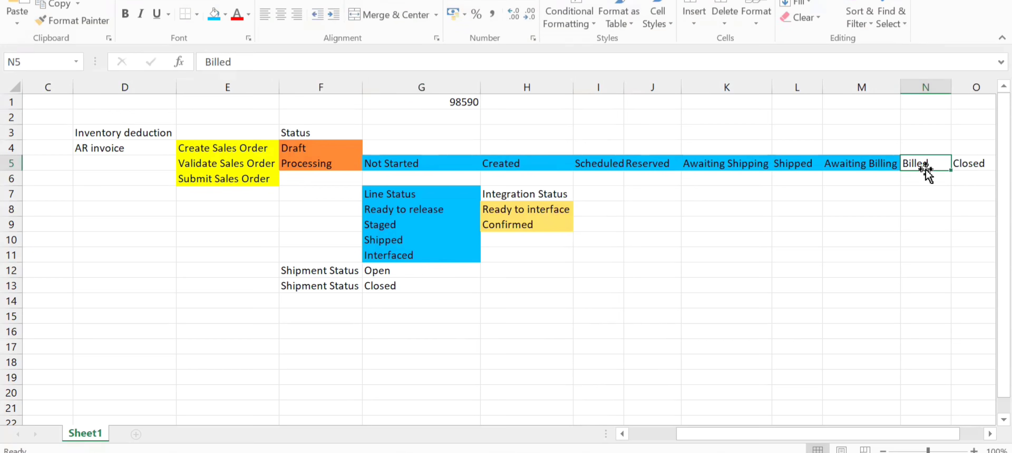